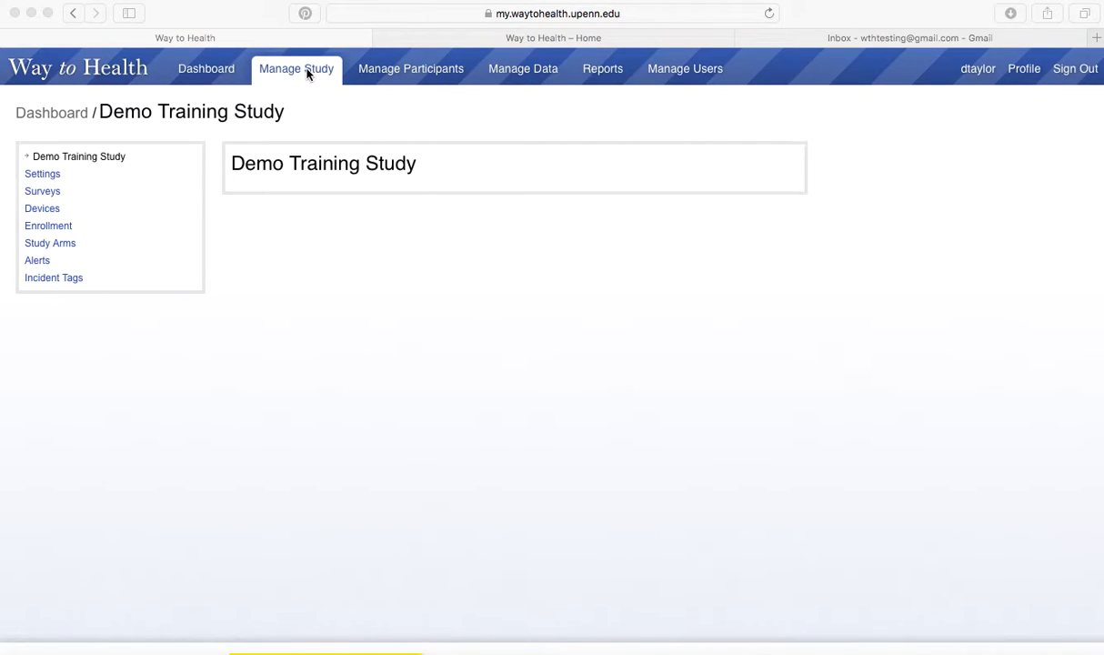
Open the Manage Study overview for the Demo Training Study.
click(331, 120)
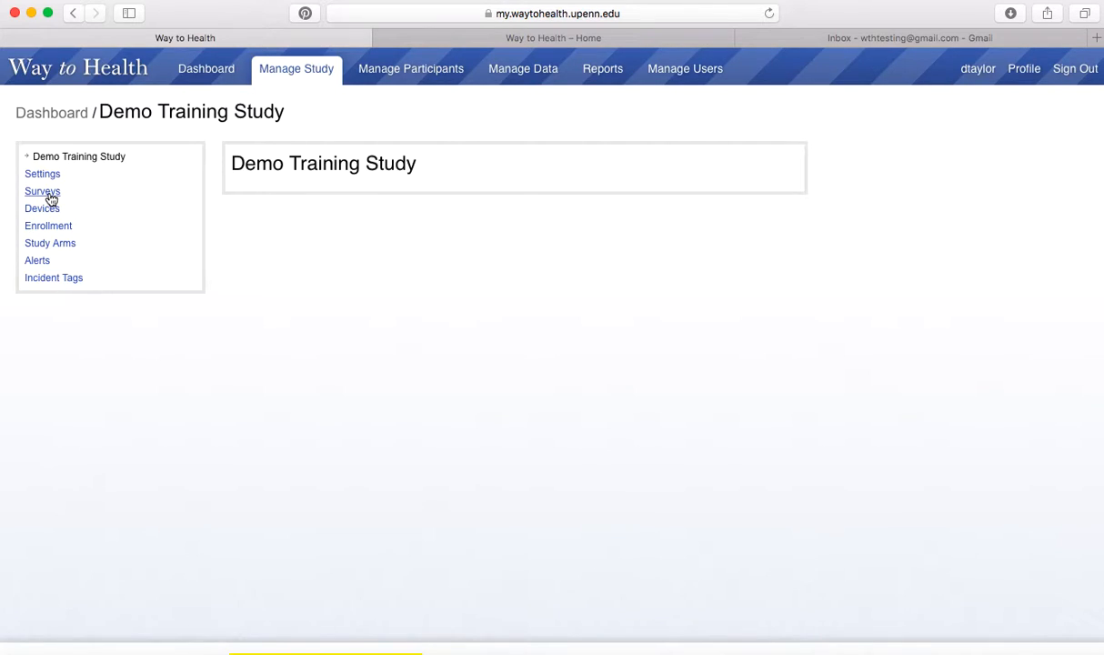
Review the study's Surveys and Devices pages, then open Manage Enrollment with its five default steps.
click(48, 194)
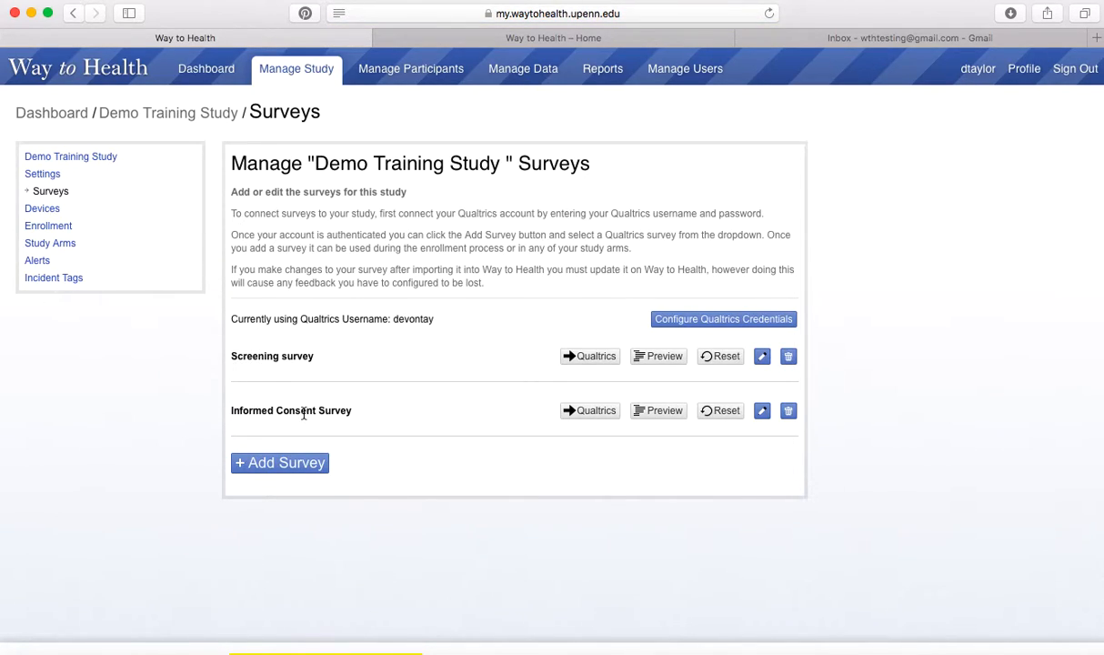
click(42, 210)
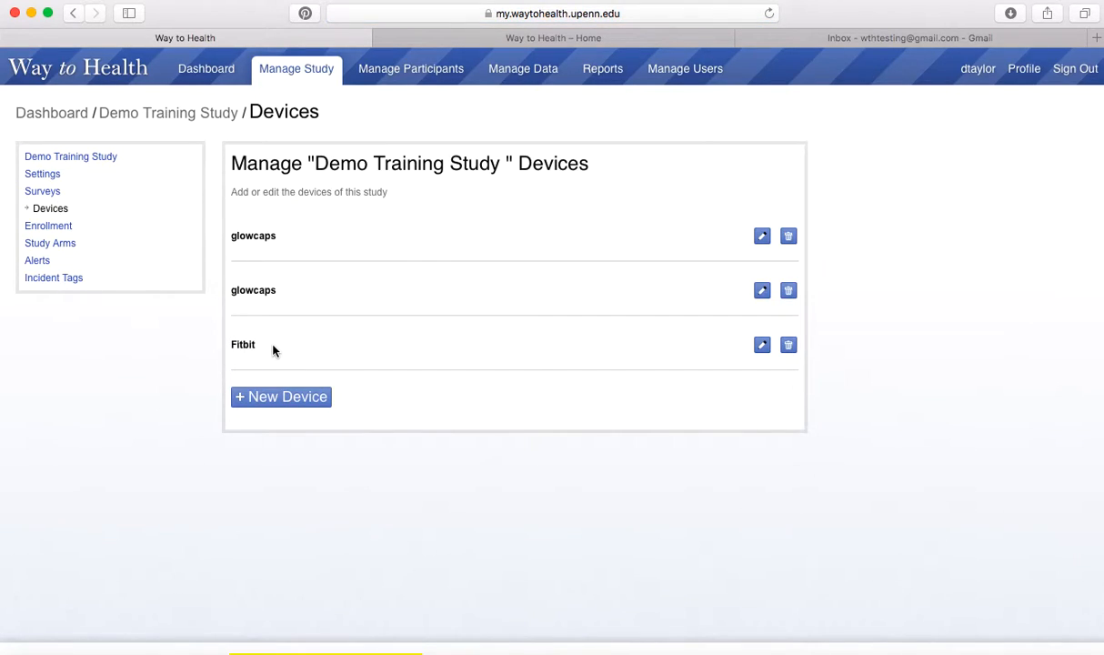
click(50, 227)
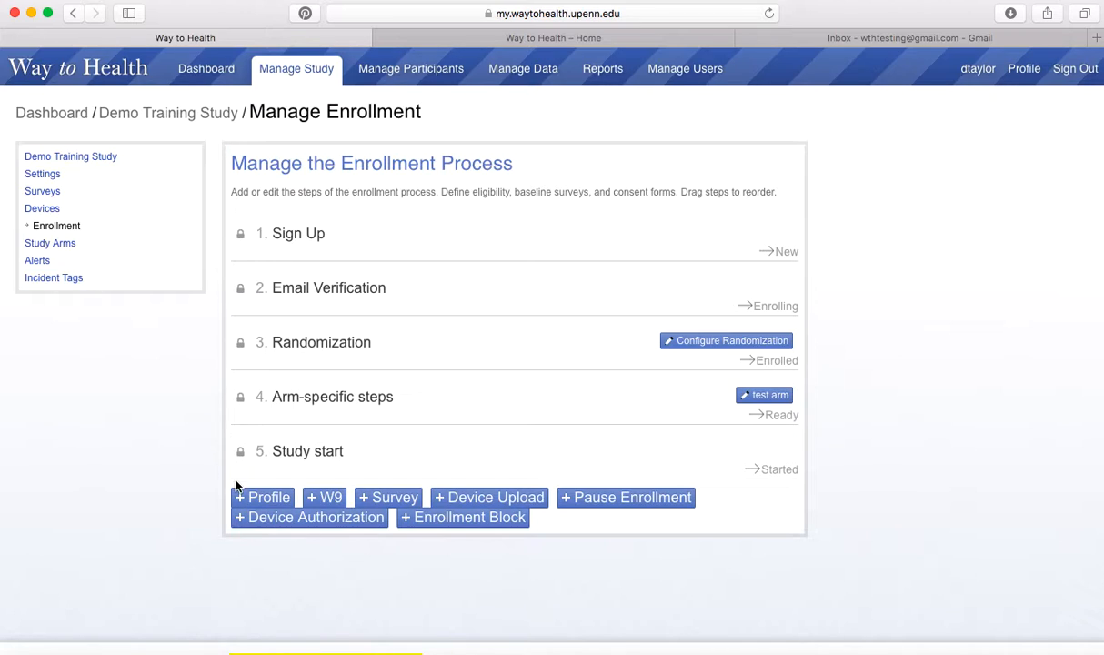
Add a 'Profile' enrollment step with no prerequisites, placed third after Email Verification.
click(264, 498)
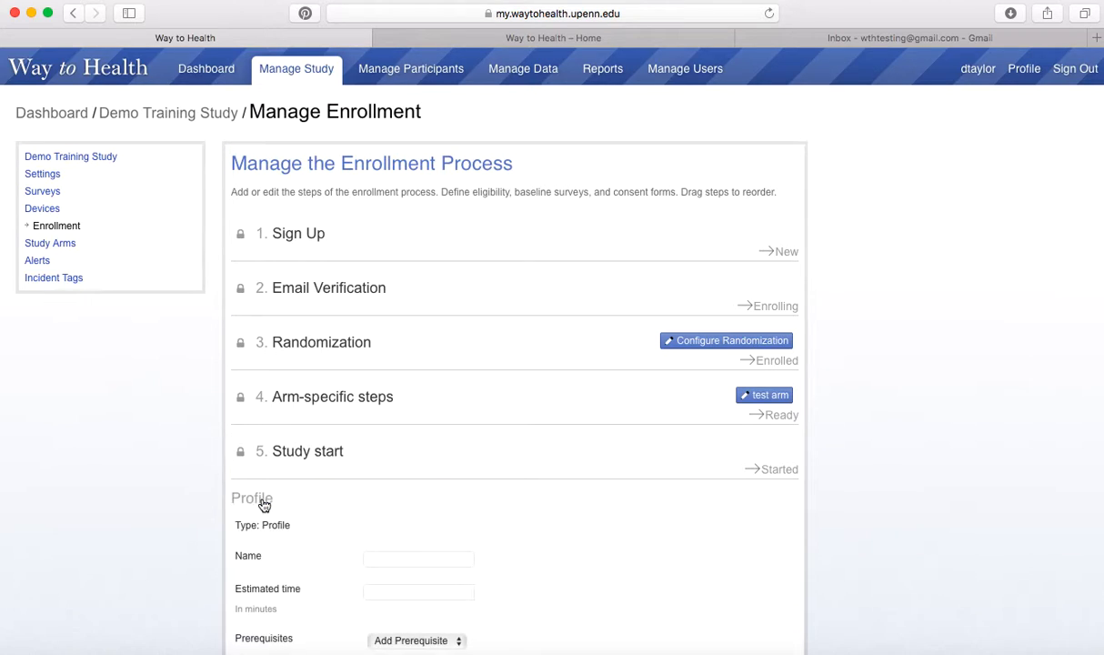
scroll(323, 489, down, 3)
text(P)
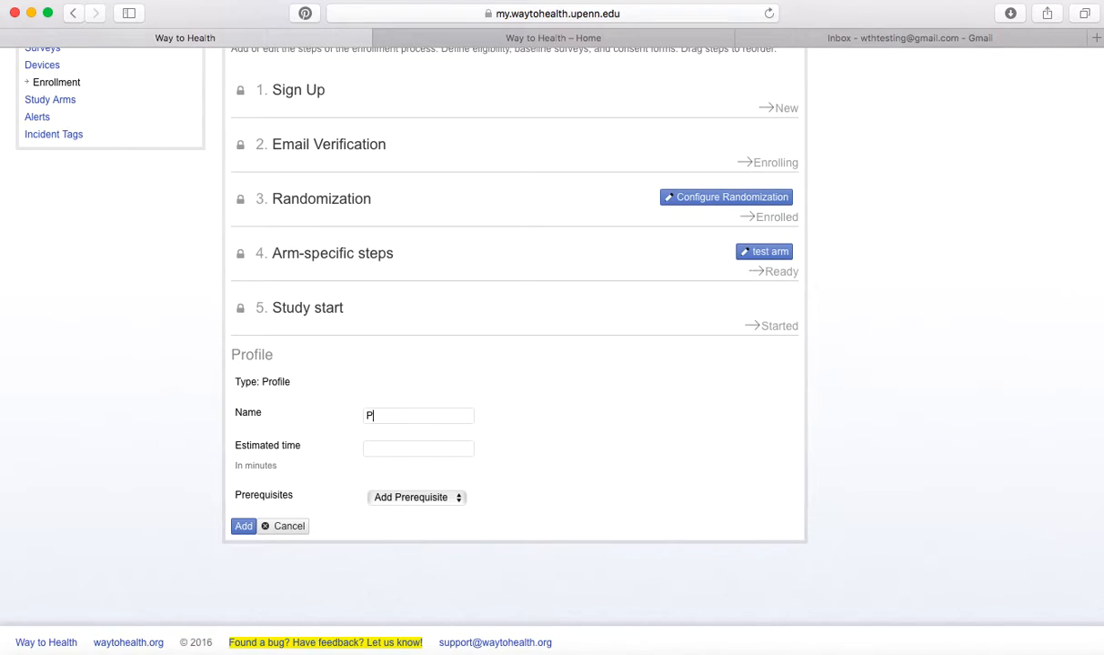
text(rofile)
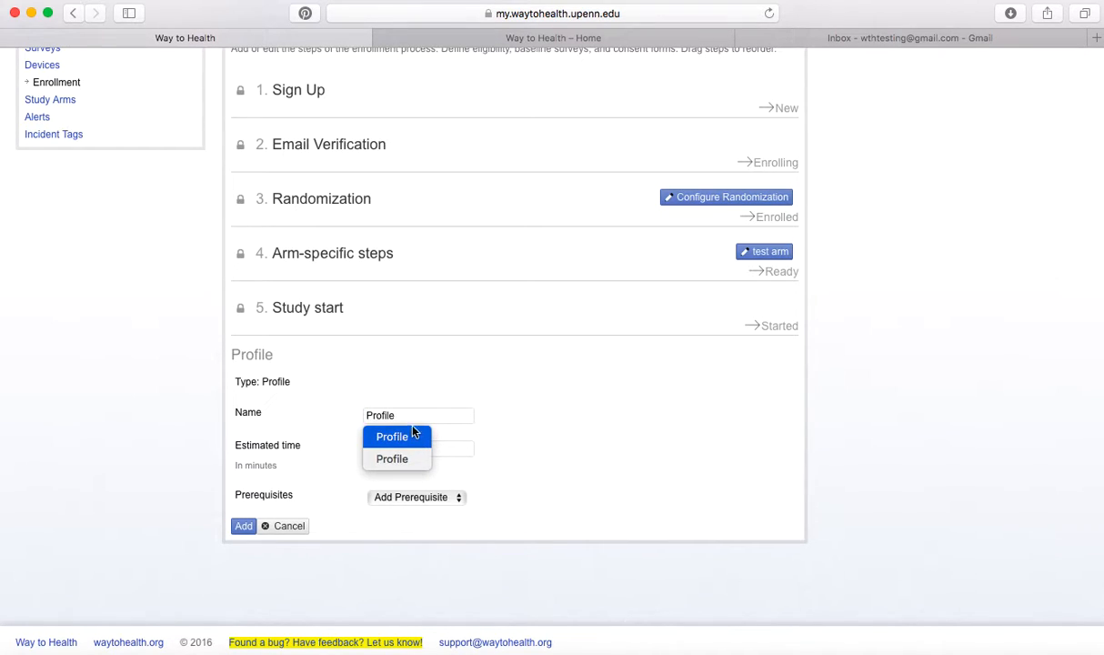
click(504, 400)
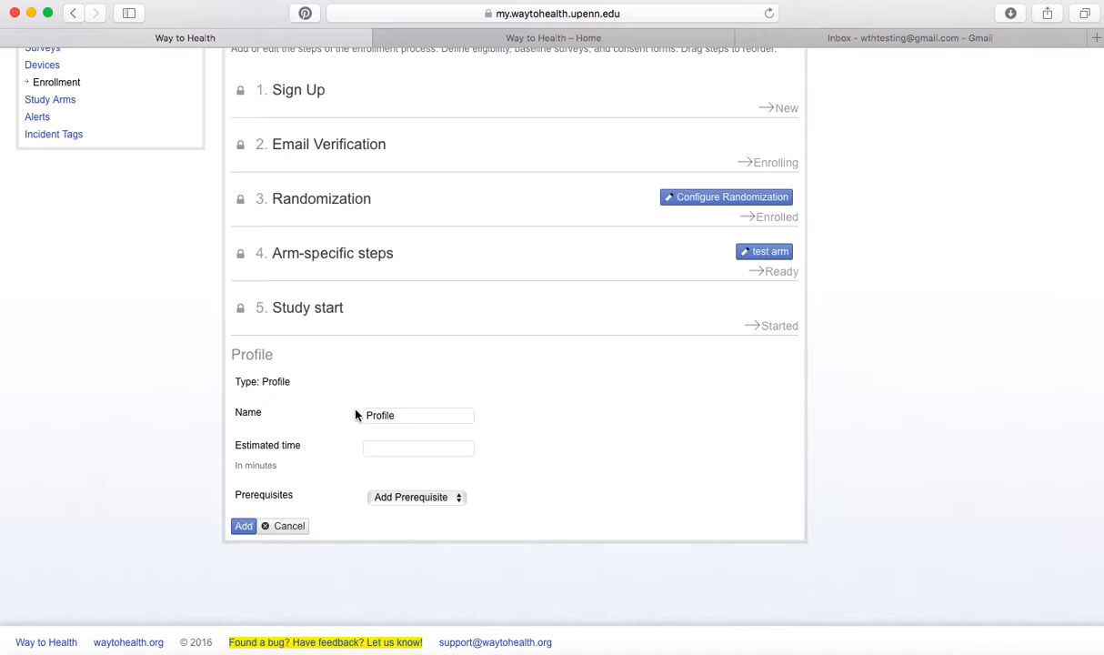
click(239, 530)
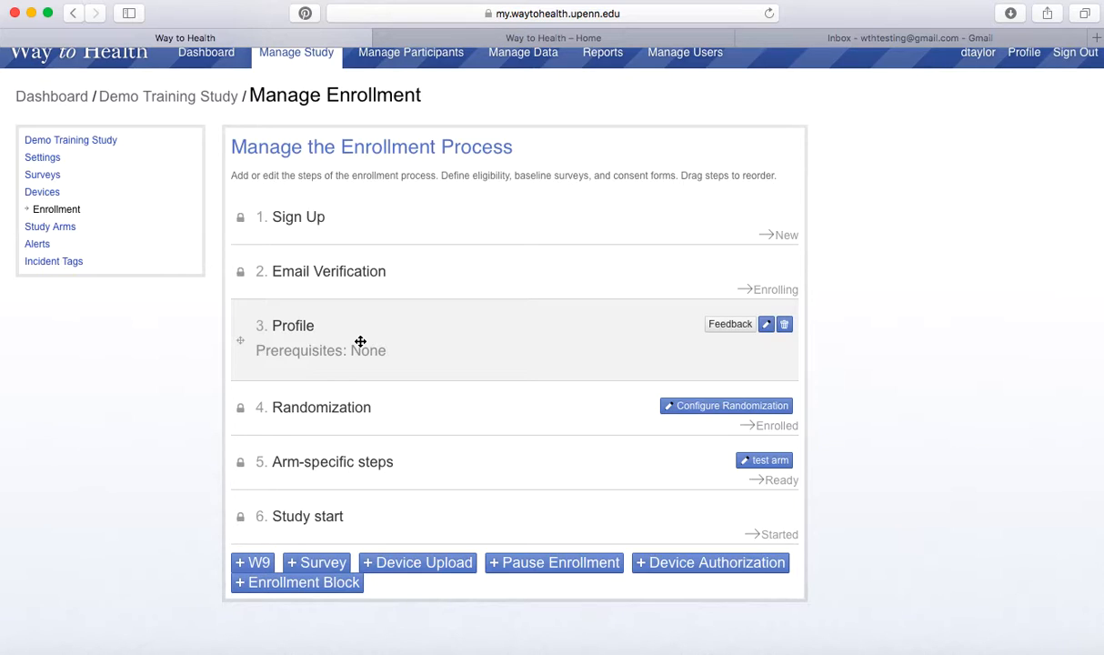
Add an 'Informed Consent' survey step sourced from Informed Consent Survey, with Profile as prerequisite.
click(312, 570)
scroll(209, 502, down, 3)
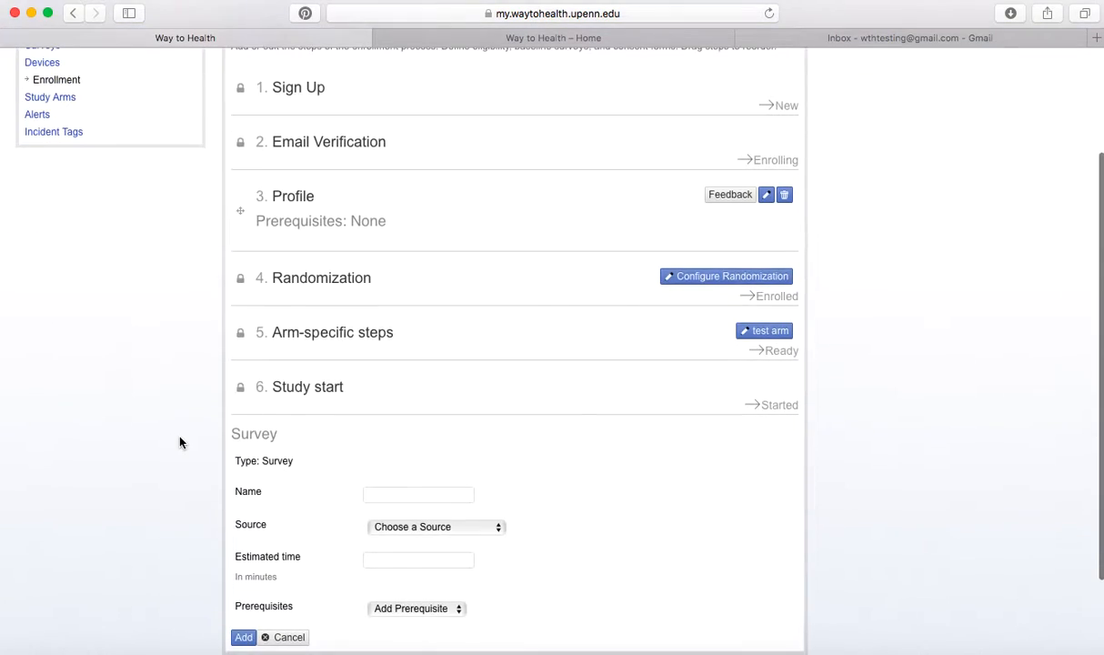
text(Inform)
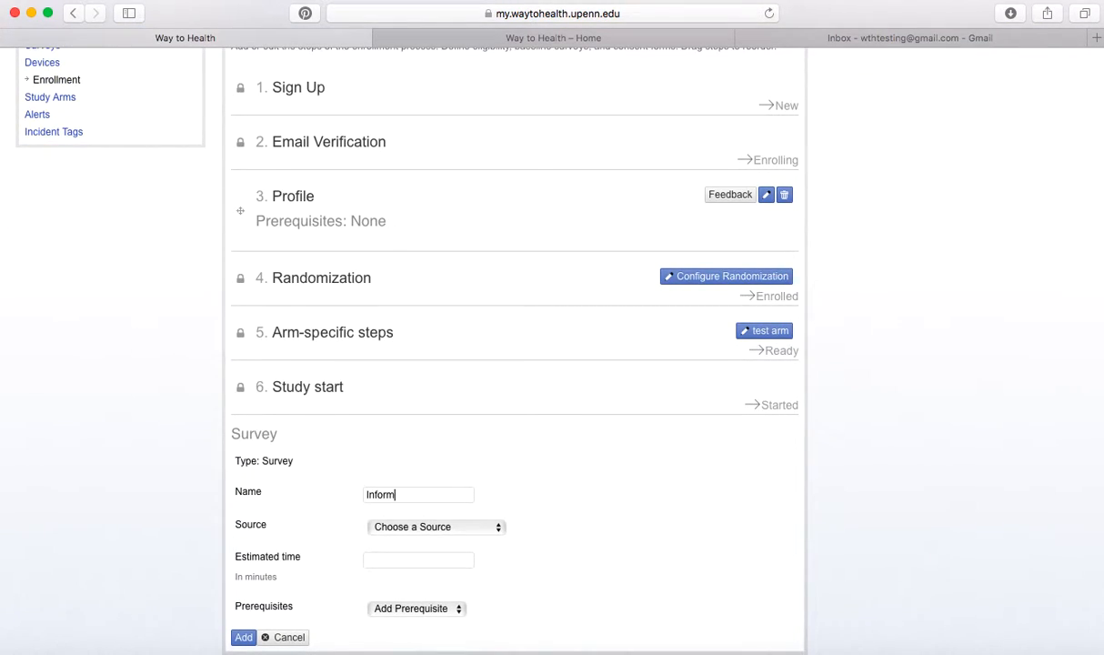
text(ed Consent)
scroll(532, 489, down, 3)
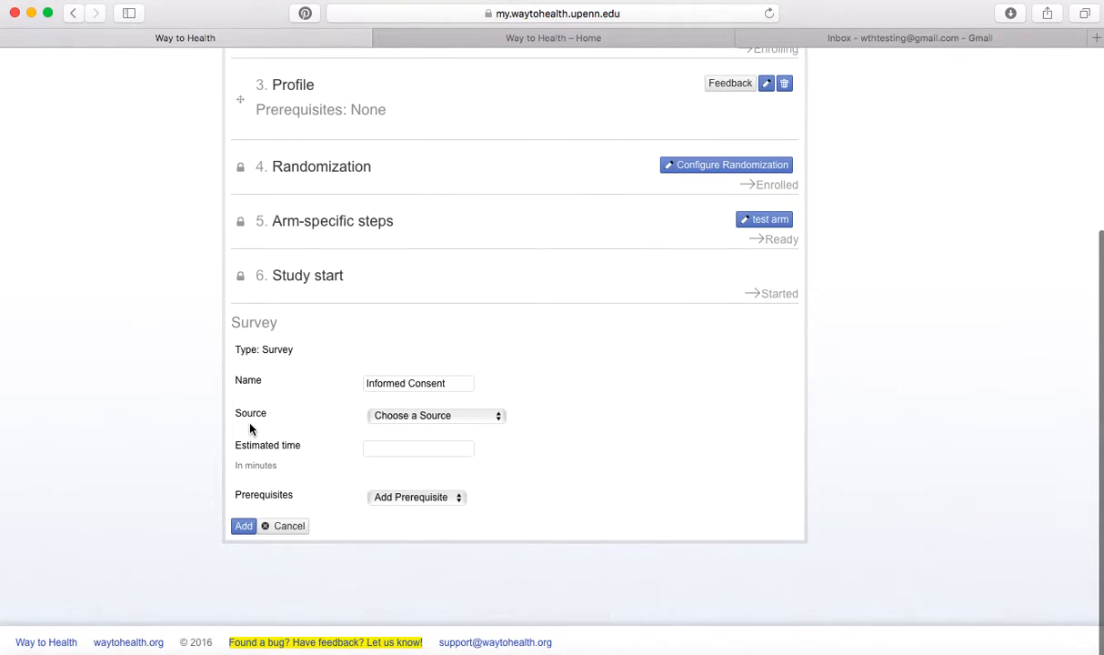
click(435, 415)
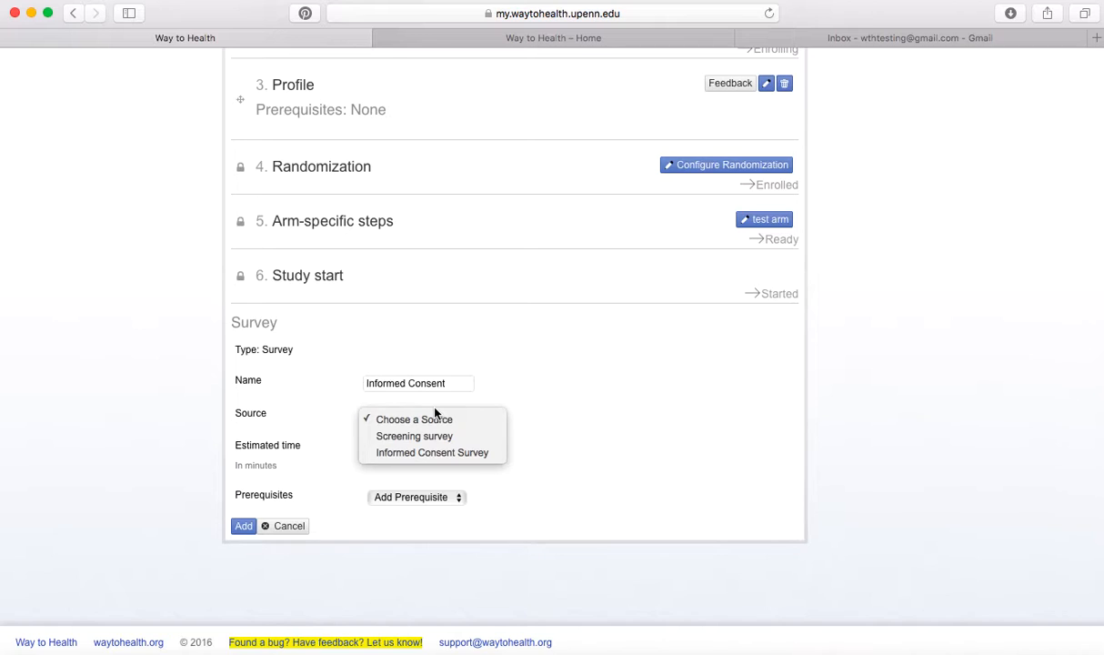
click(428, 452)
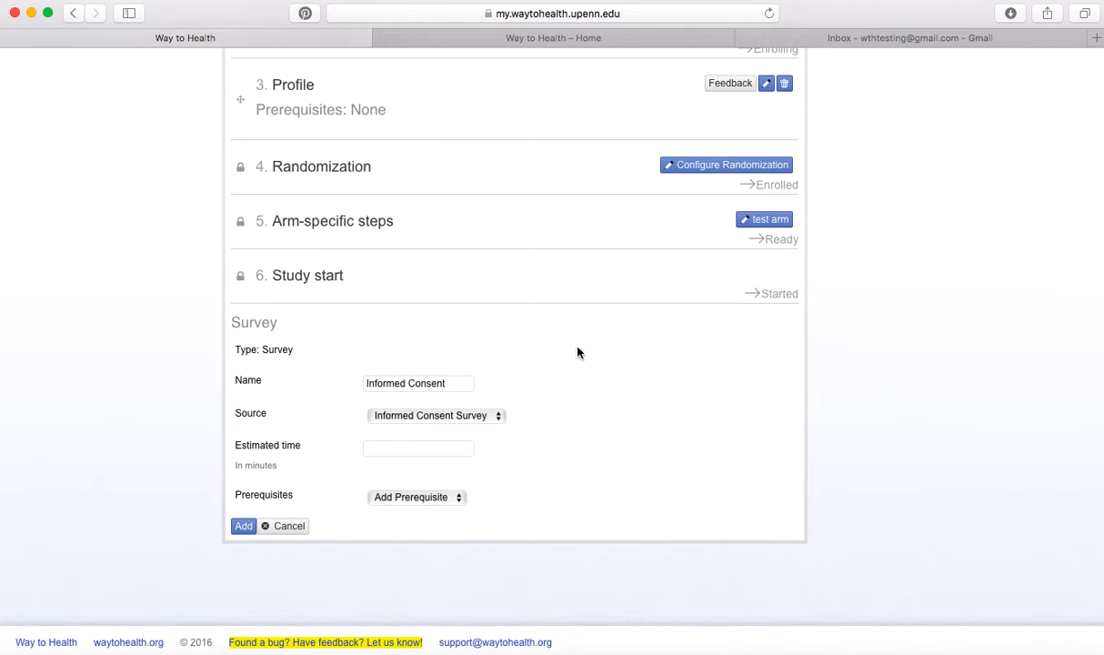
scroll(578, 352, up, 3)
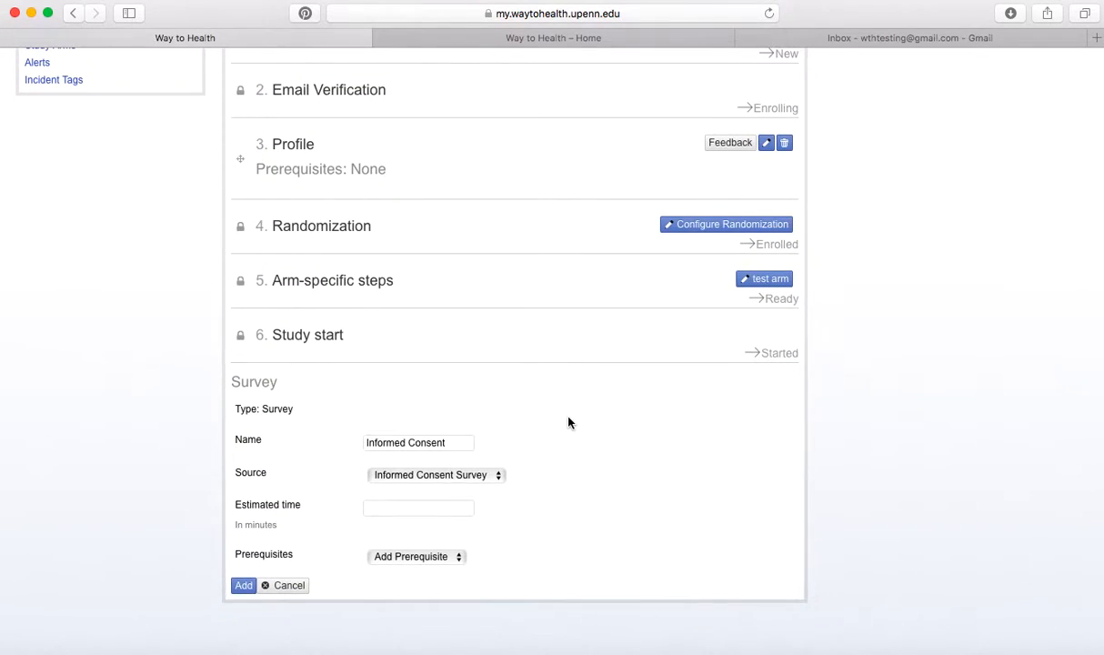
scroll(568, 422, down, 1)
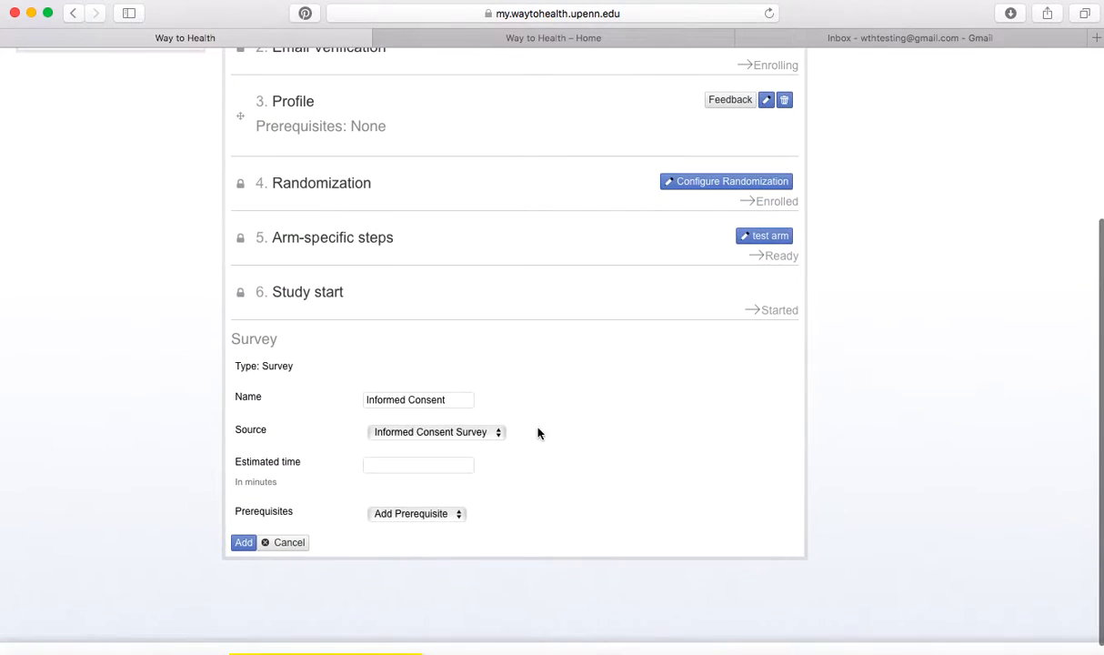
click(425, 515)
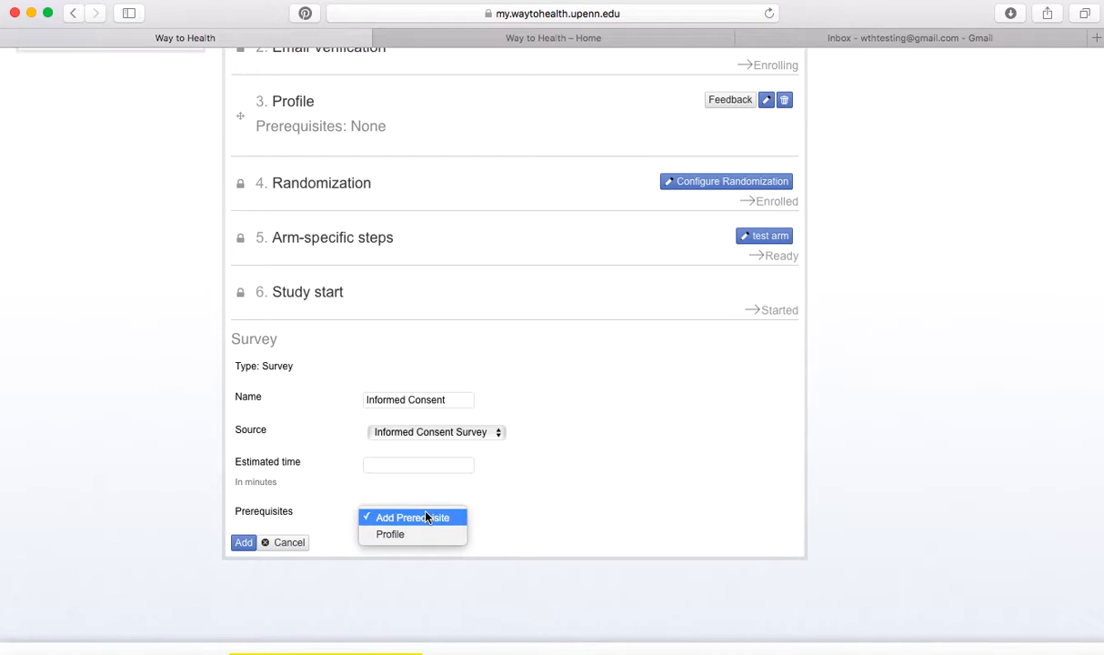
click(424, 537)
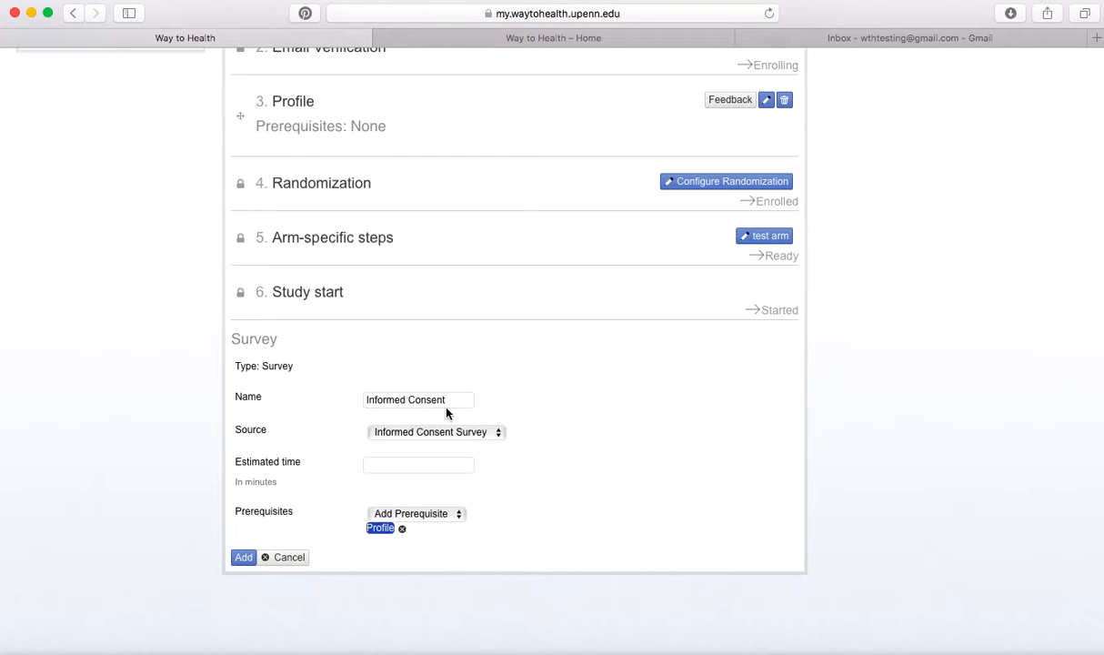
scroll(154, 472, up, 1)
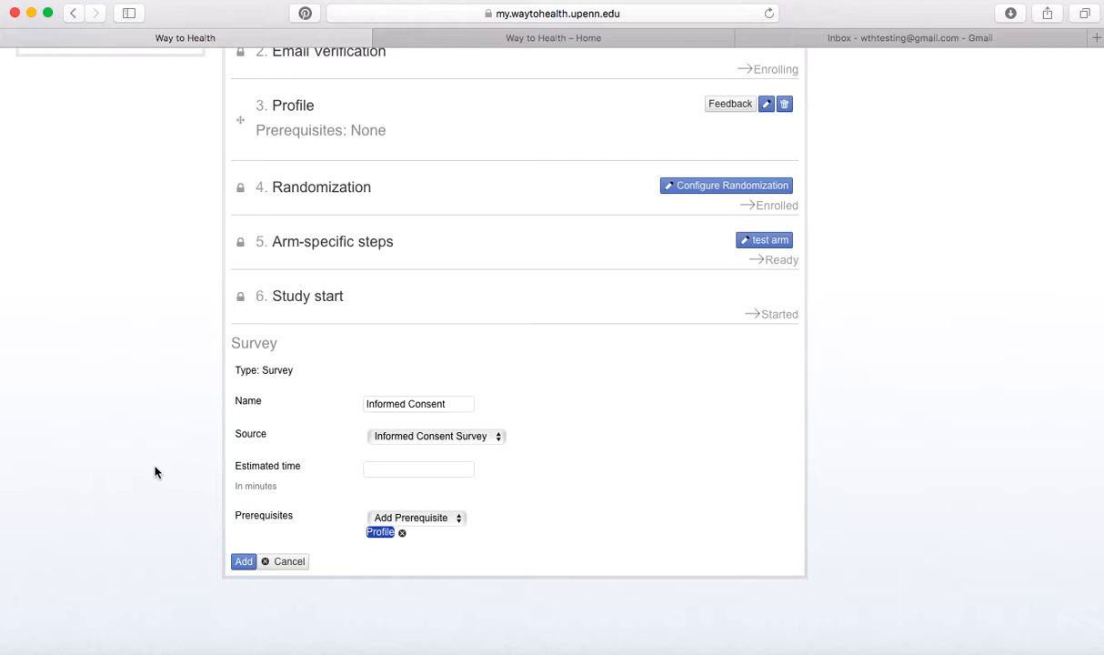
click(243, 562)
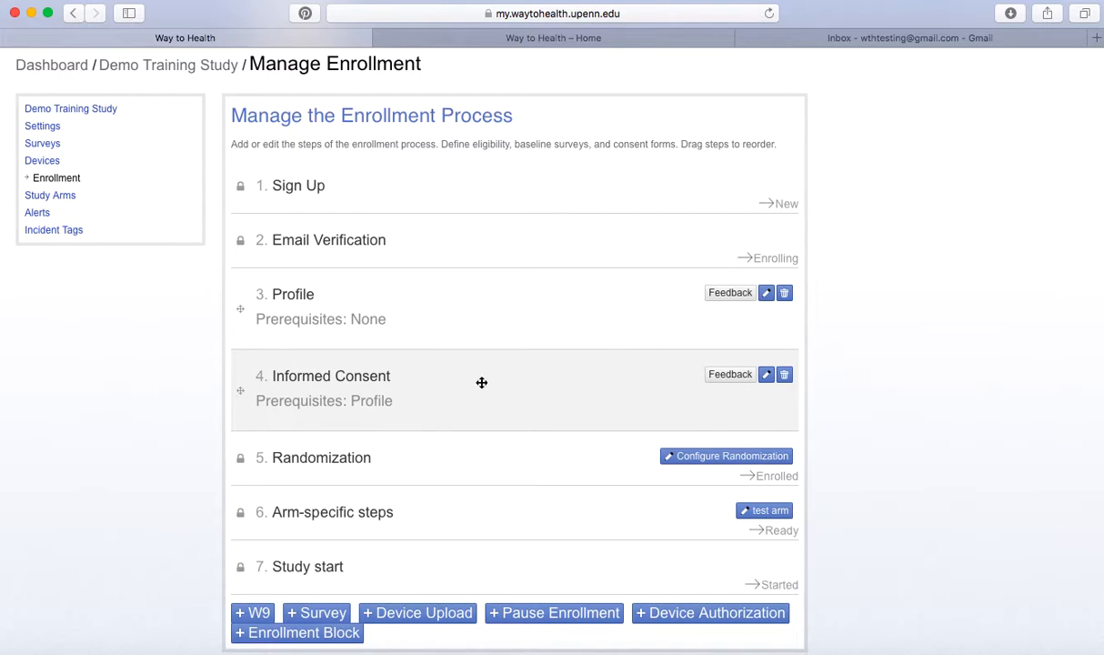
Create an Informed Consent completion rule that fires when the consent answer is 'I do not want to participate'.
click(727, 382)
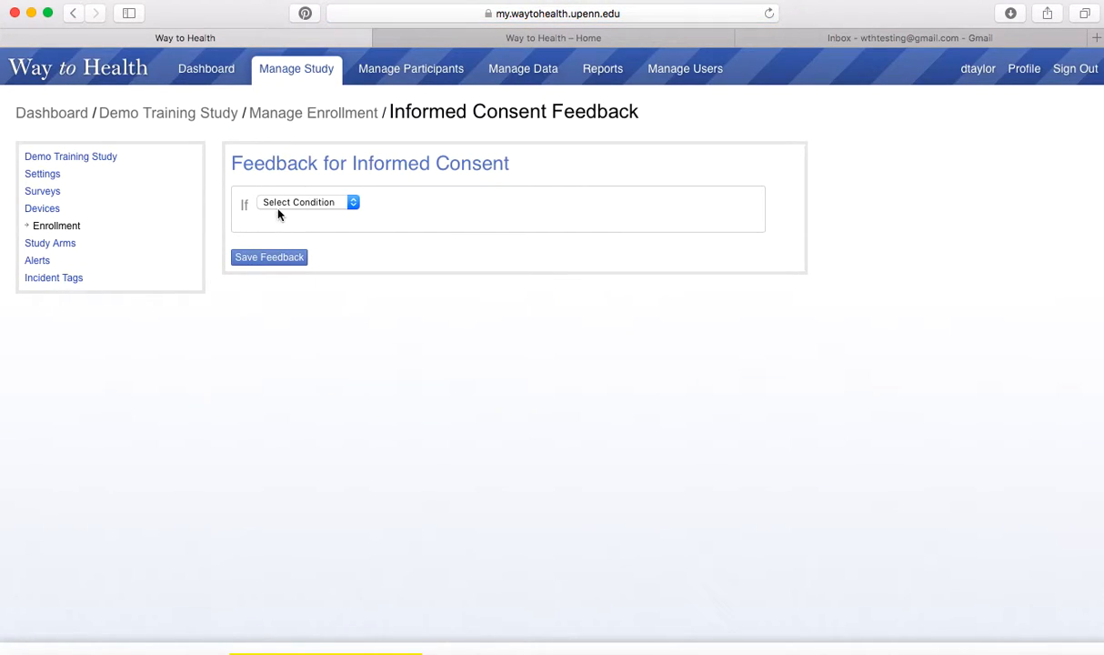
click(280, 205)
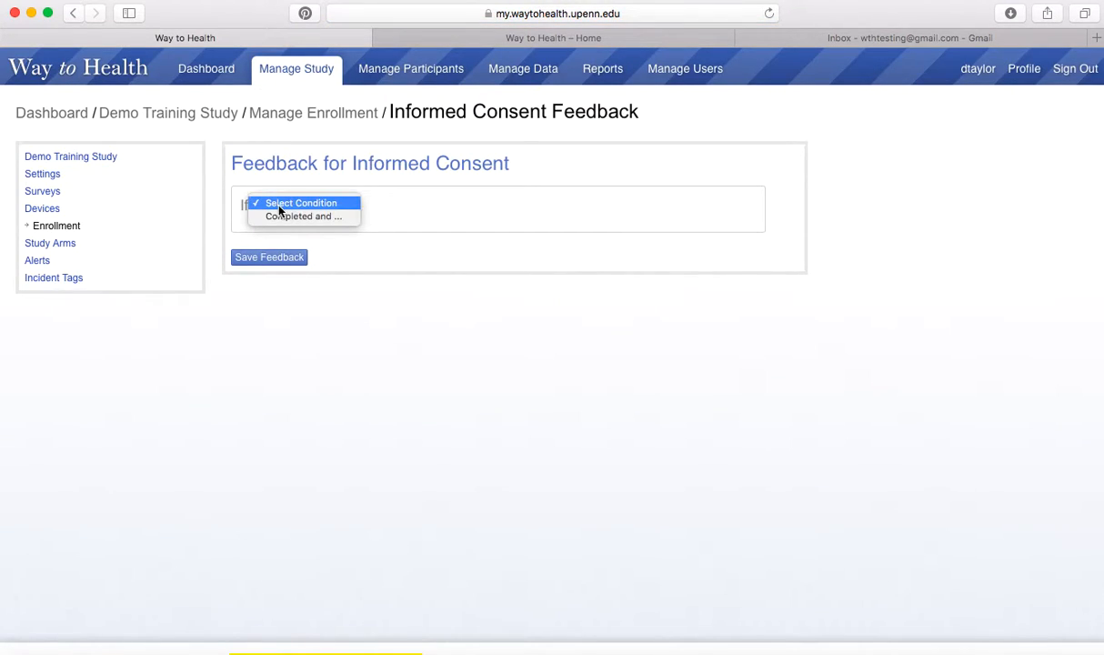
click(331, 218)
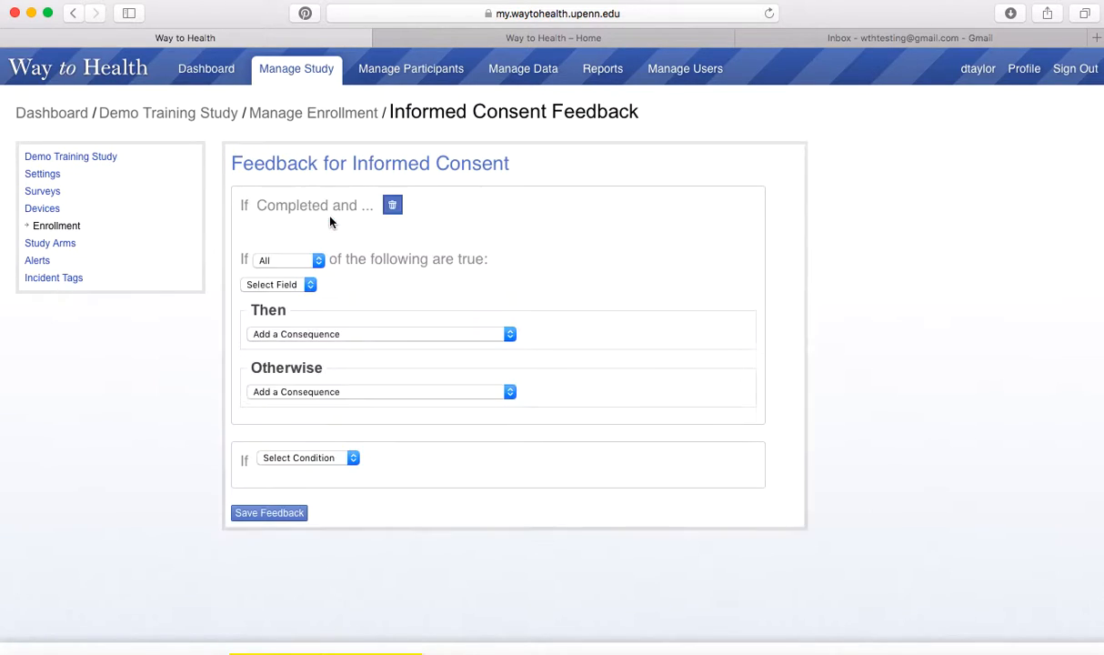
click(283, 289)
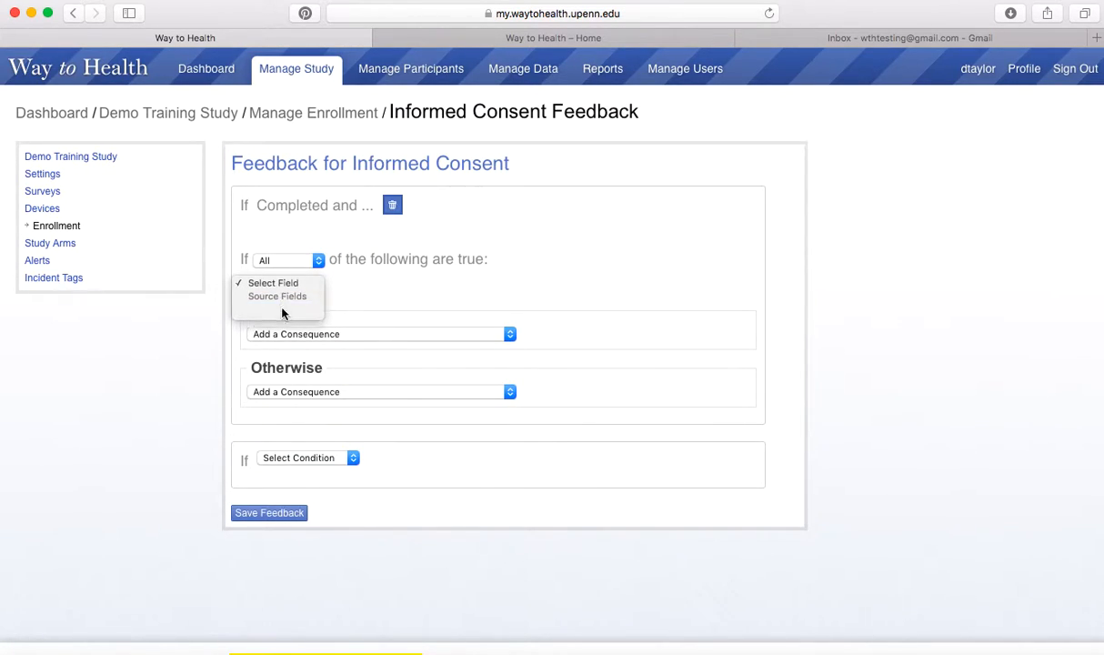
click(282, 300)
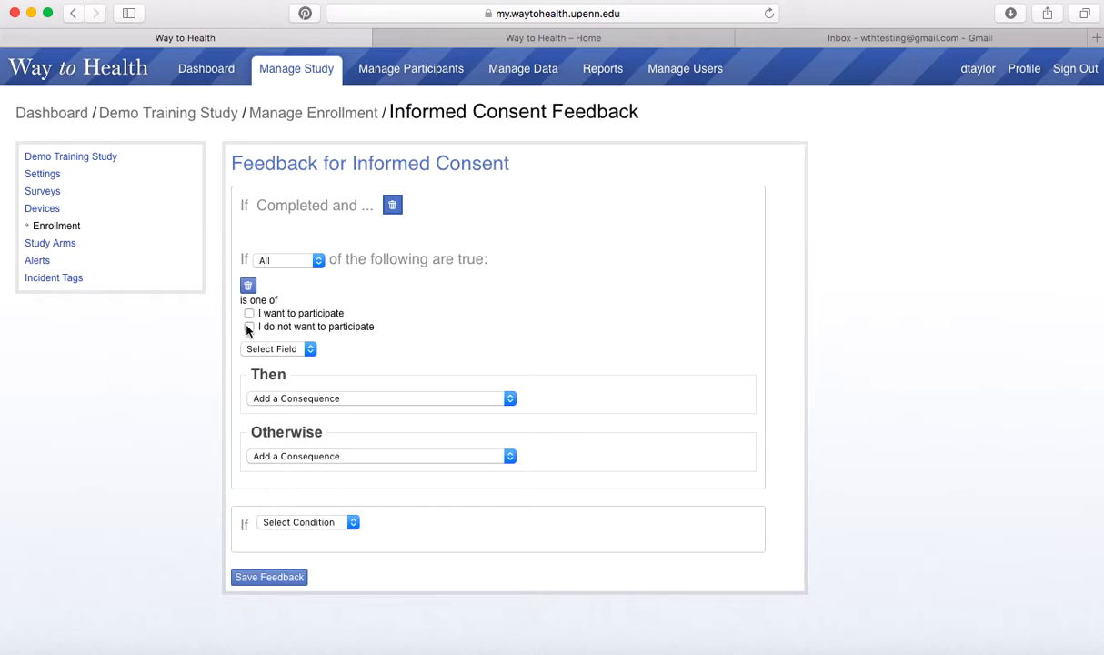
click(249, 327)
Make those respondents Ineligible with a 'Thank you for your interest in the study!' message, and save.
scroll(406, 301, down, 1)
click(317, 395)
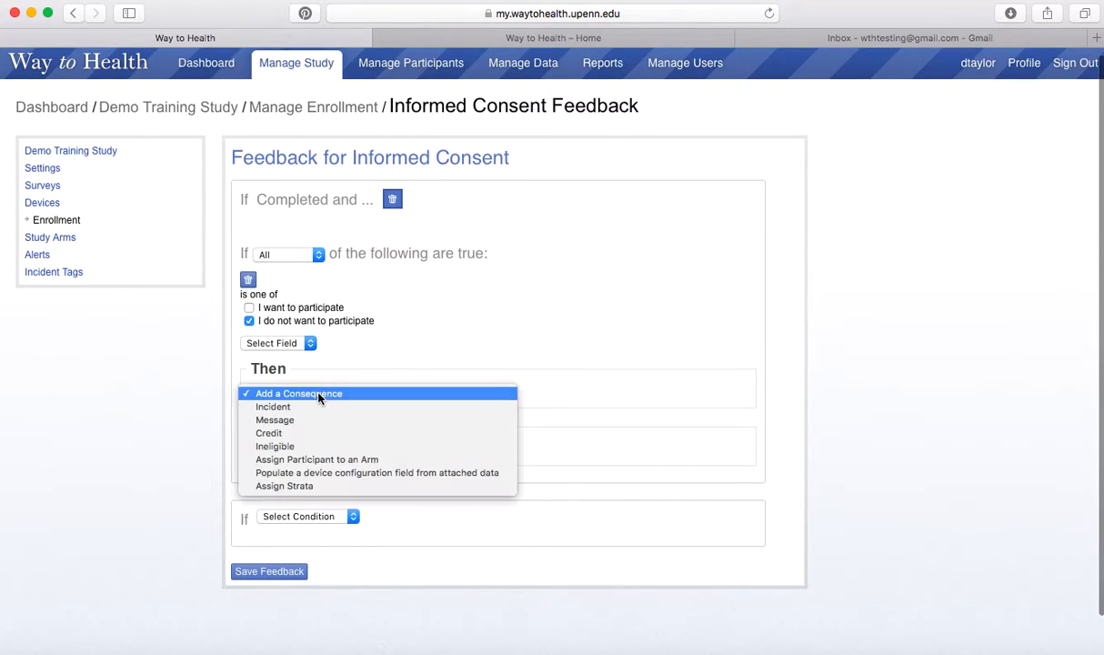
click(280, 446)
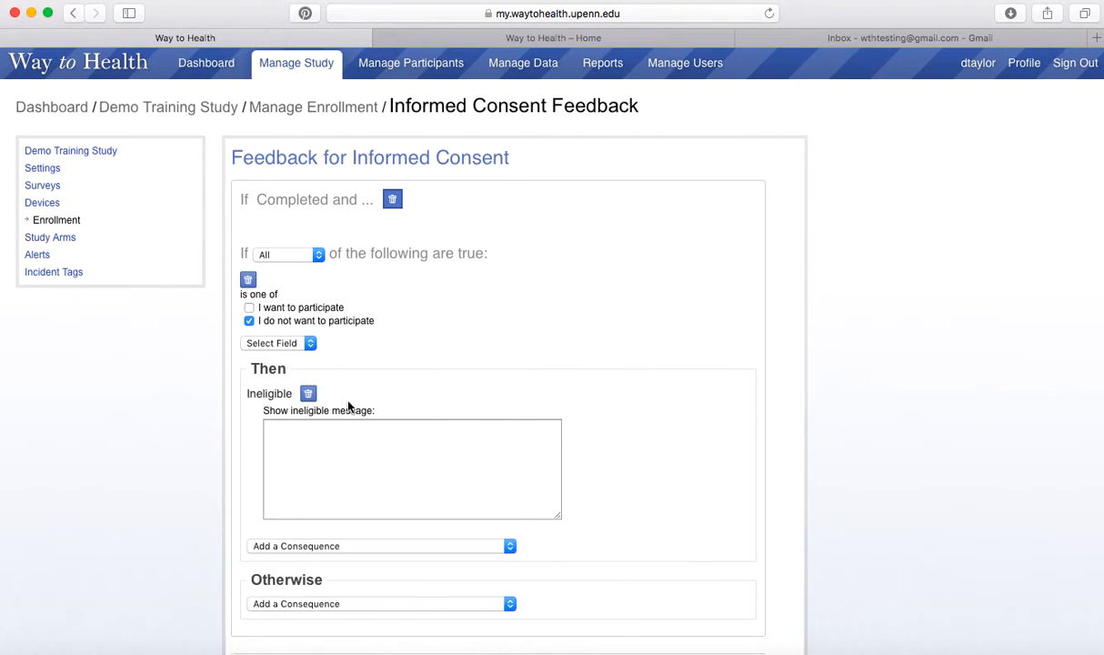
text(Thank you for your interest in the study! Please )
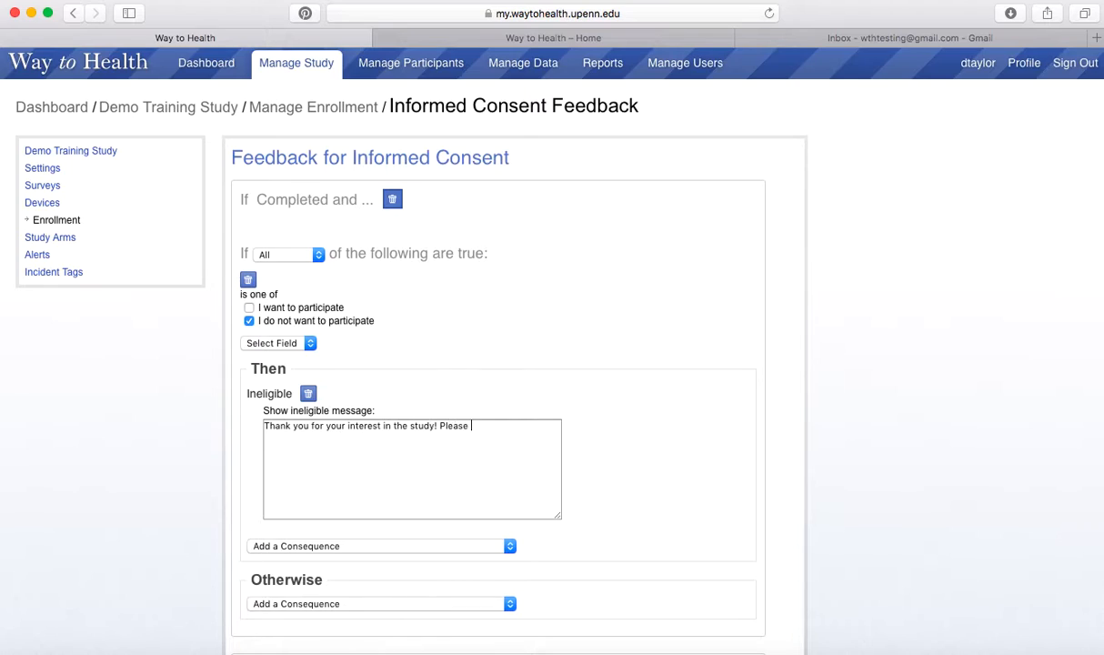
text(contact the study team with any questions.)
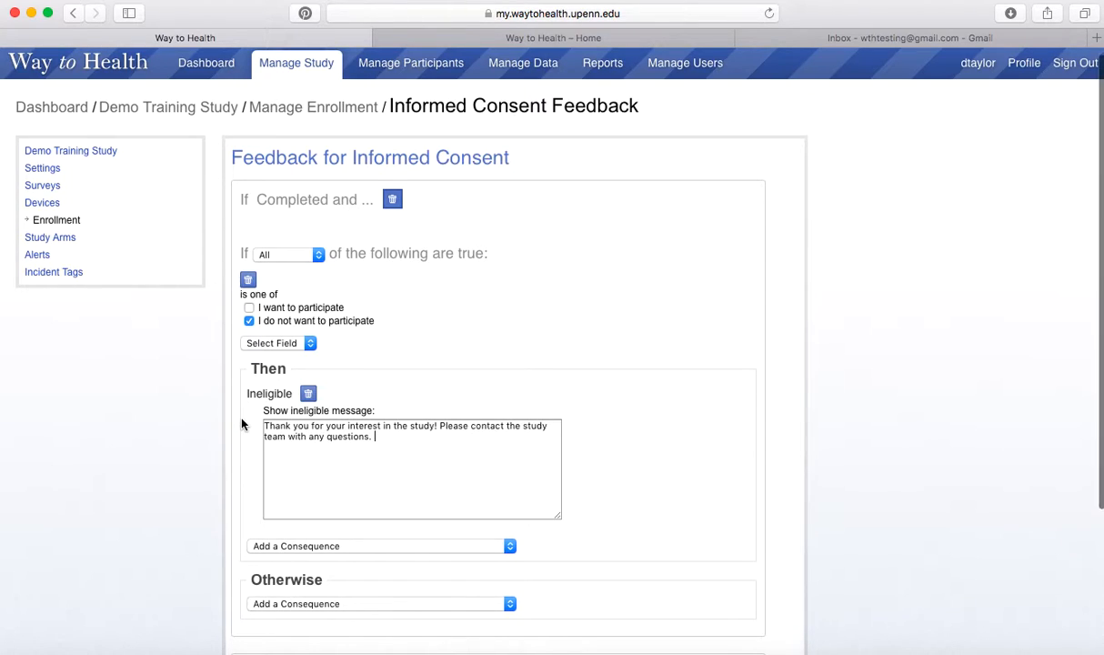
scroll(241, 423, down, 3)
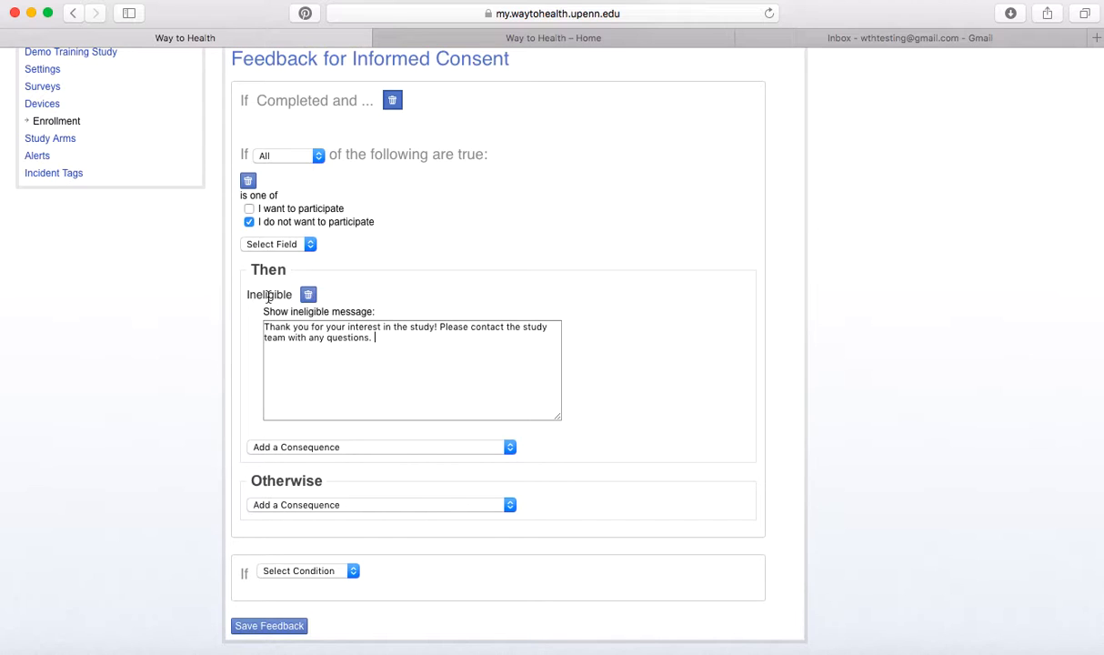
scroll(273, 293, up, 1)
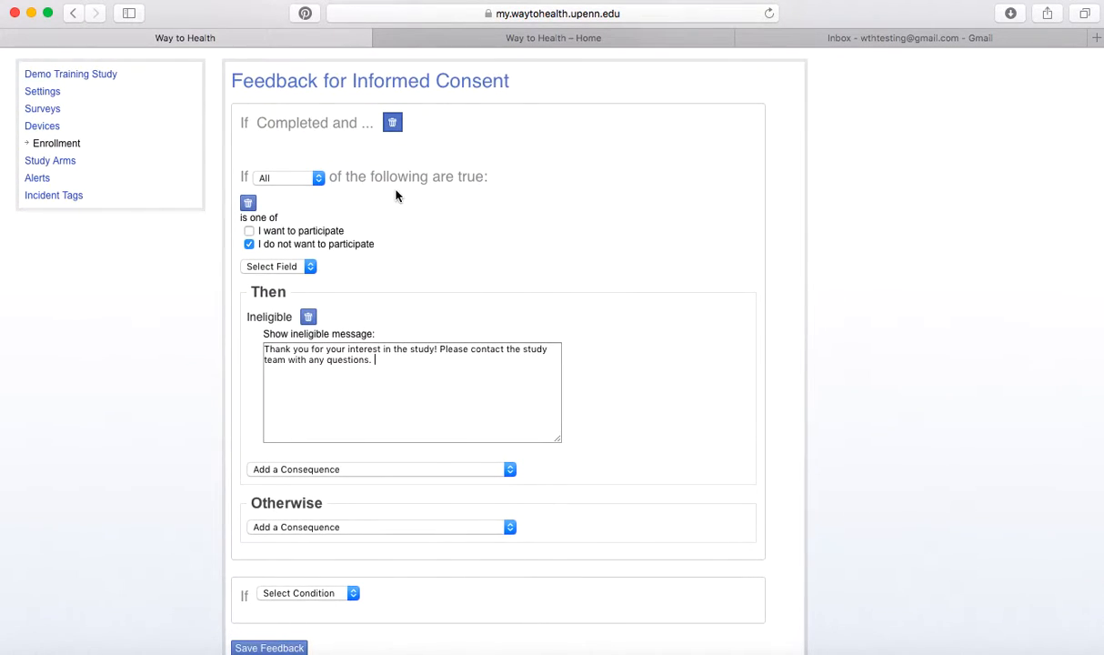
scroll(293, 439, down, 3)
click(266, 526)
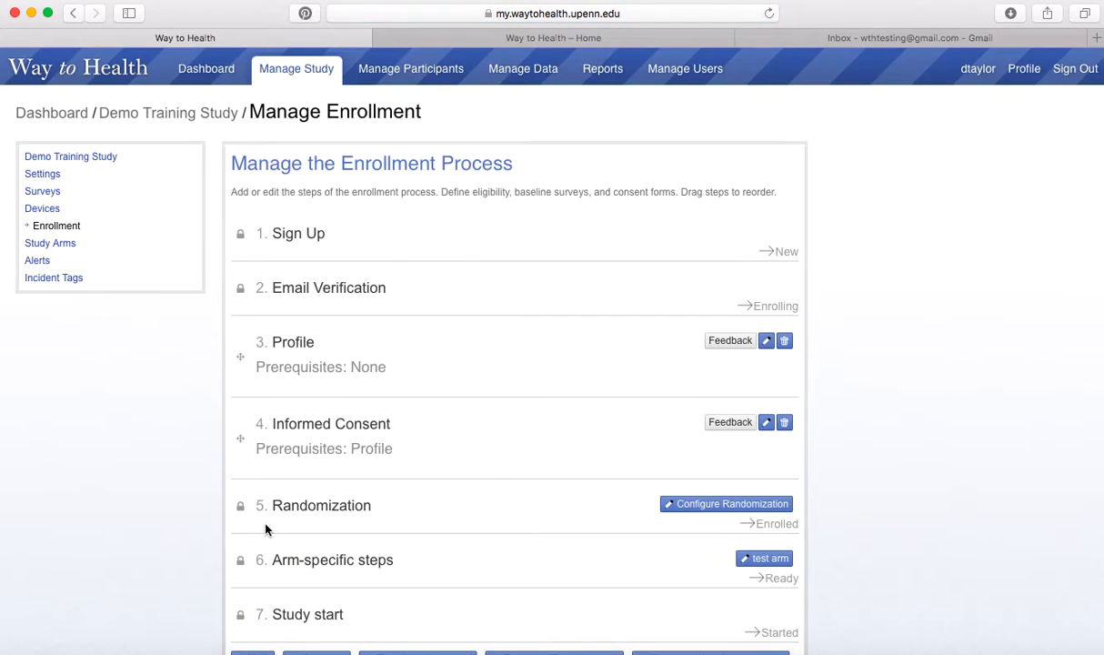
Start a new survey enrollment step named 'Screening Survey'.
scroll(119, 337, down, 1)
scroll(141, 319, down, 2)
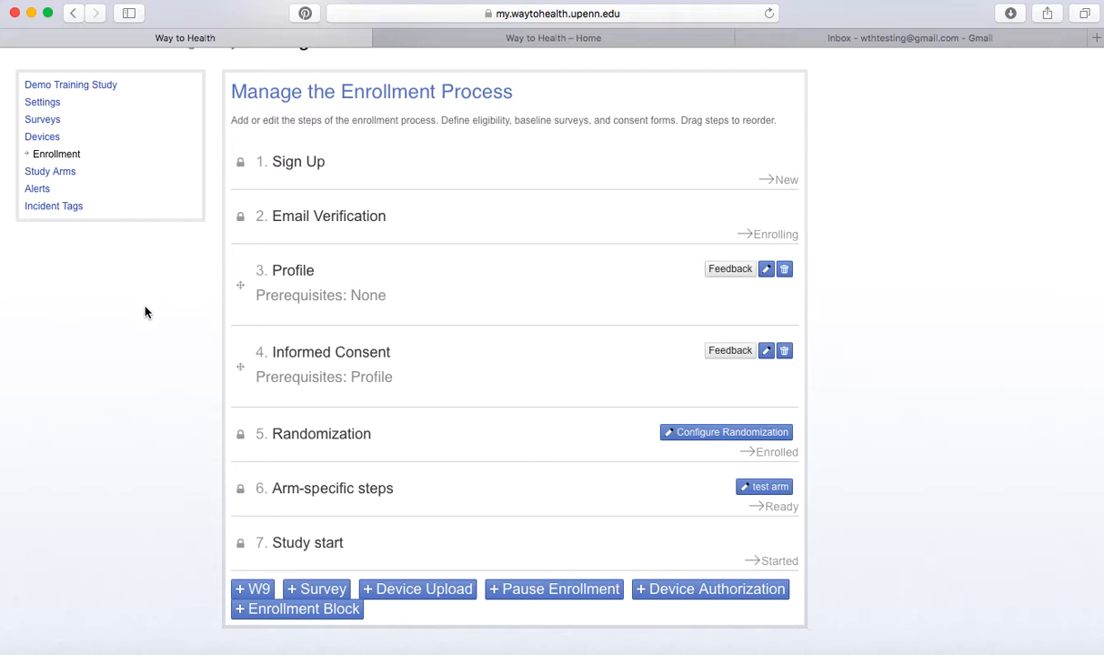
scroll(146, 312, down, 1)
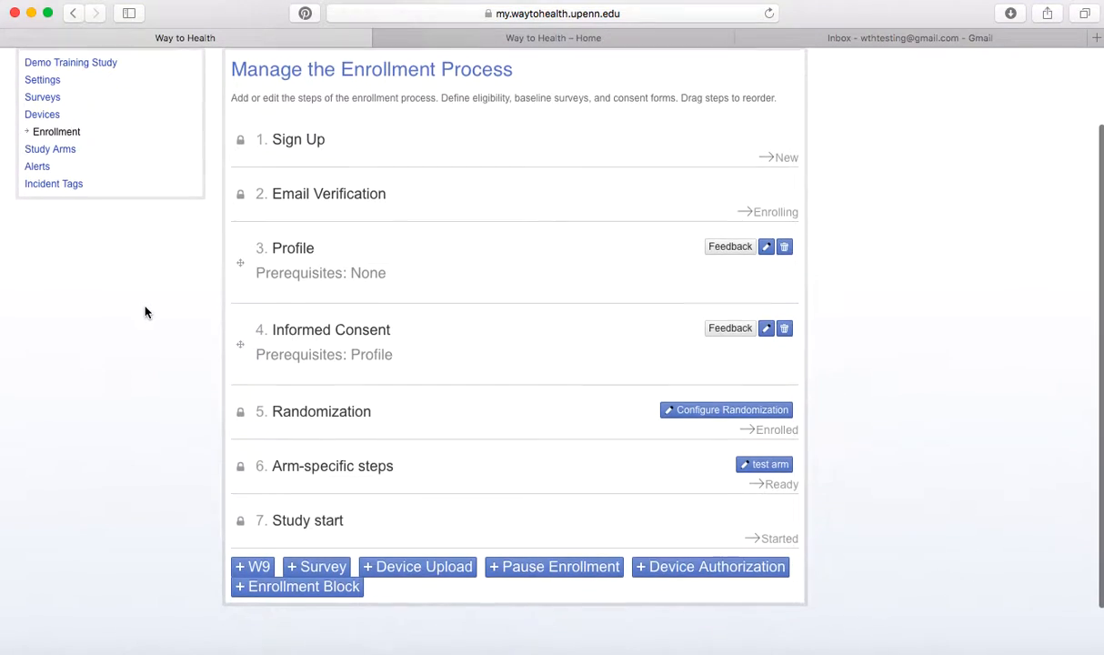
click(316, 575)
scroll(342, 429, down, 3)
scroll(341, 429, down, 2)
click(387, 452)
text(Screening Survey)
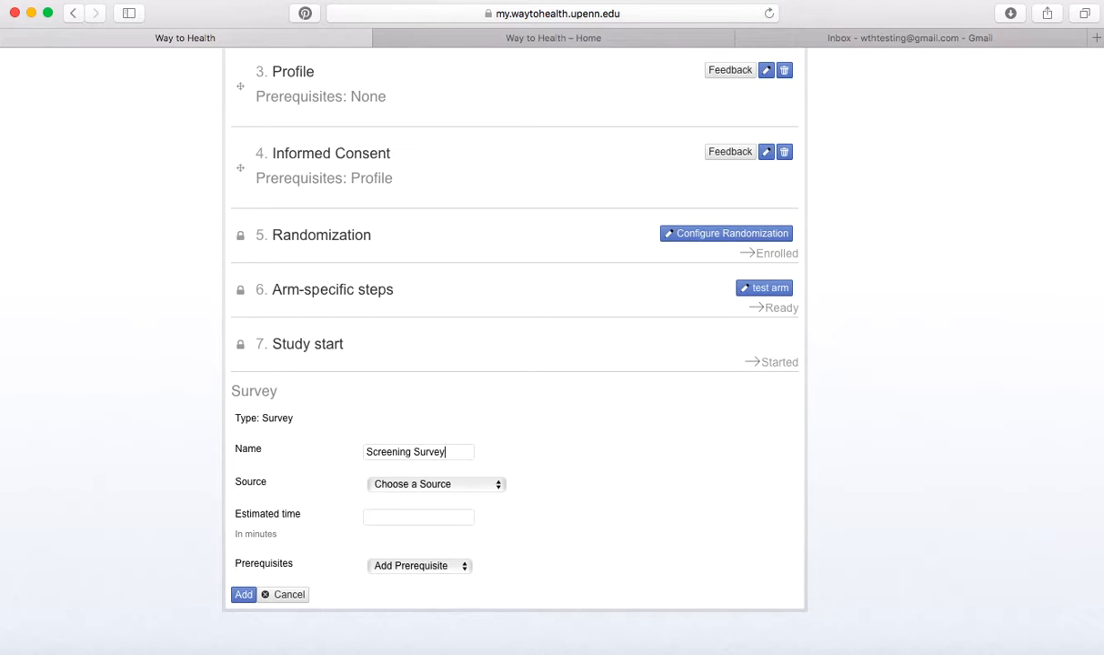
Base the step on the Screening survey, require Informed Consent, and add it.
click(440, 482)
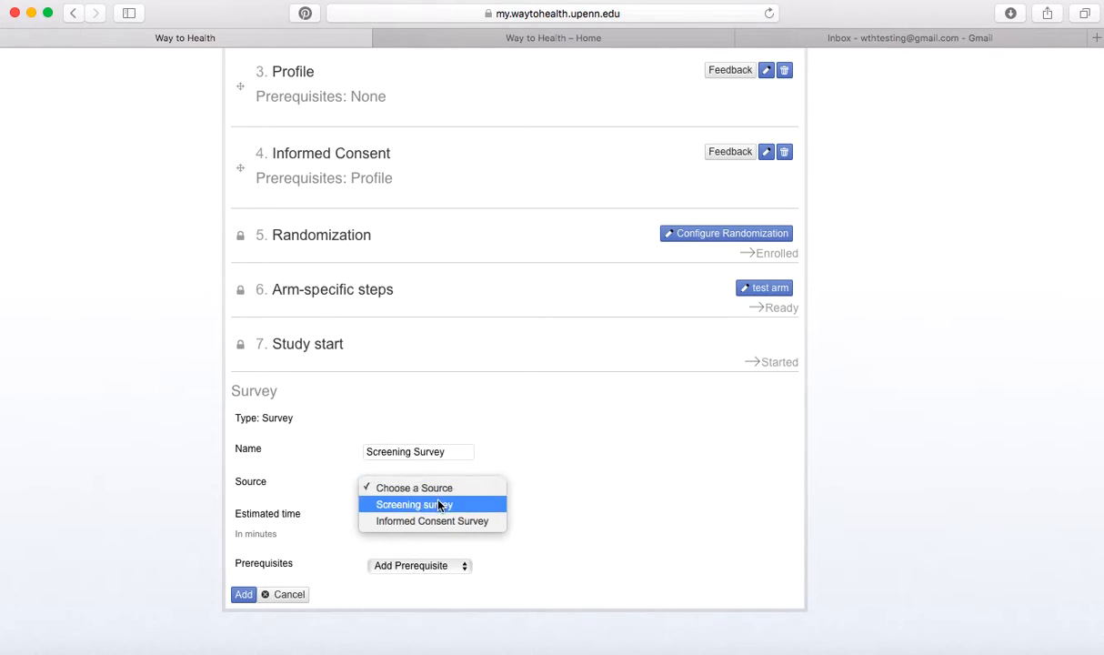
click(439, 504)
scroll(552, 393, down, 2)
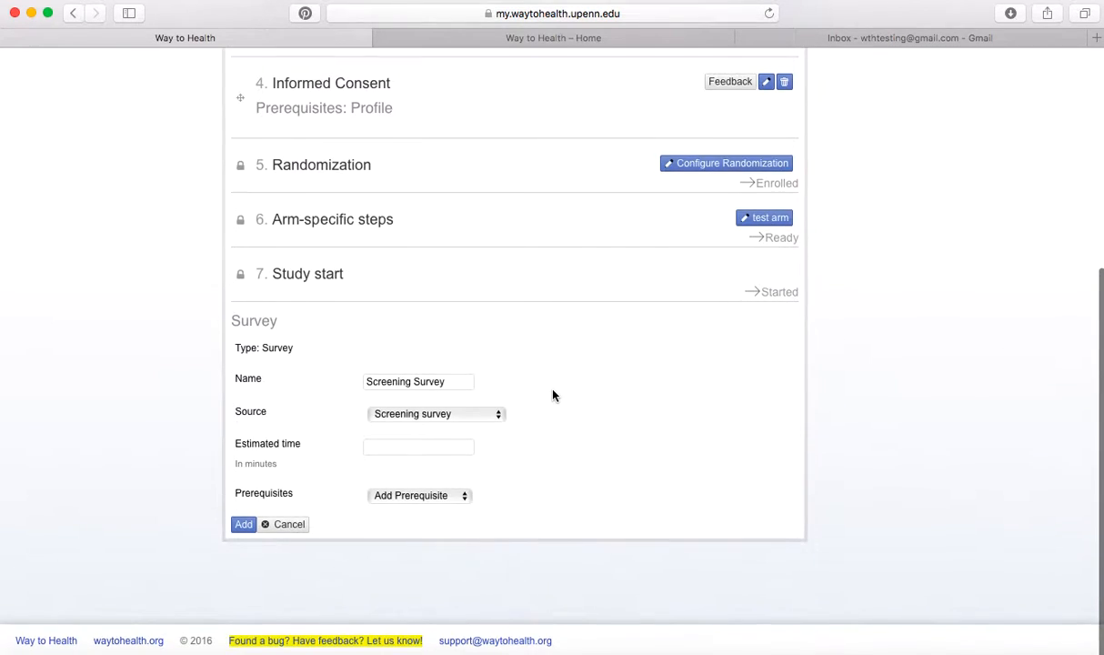
click(406, 500)
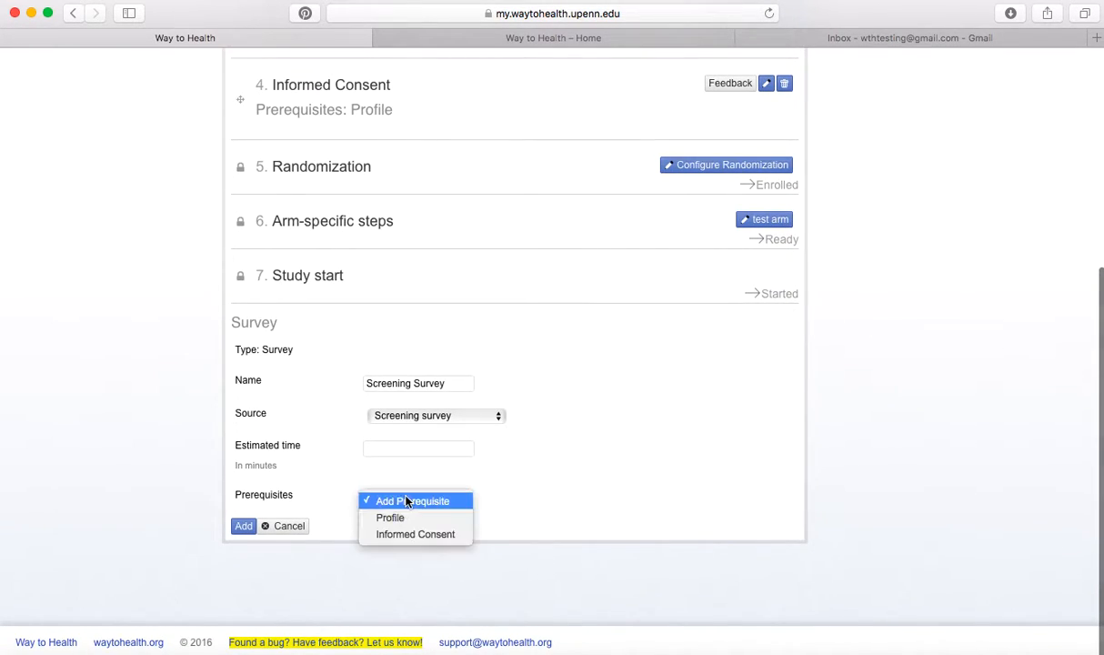
click(403, 537)
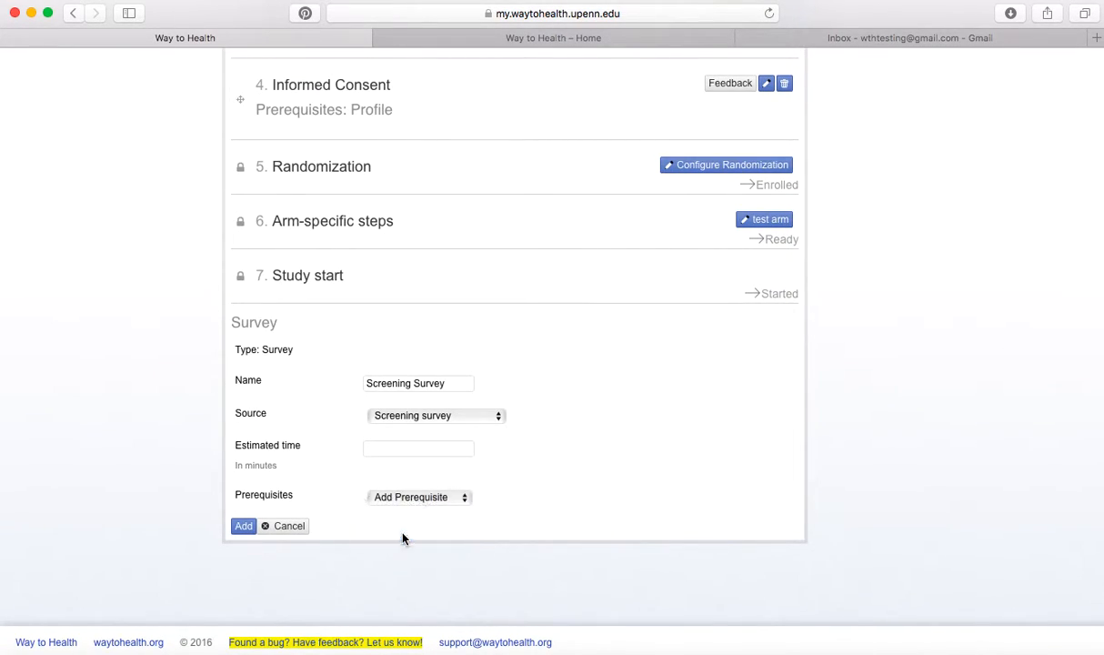
click(243, 540)
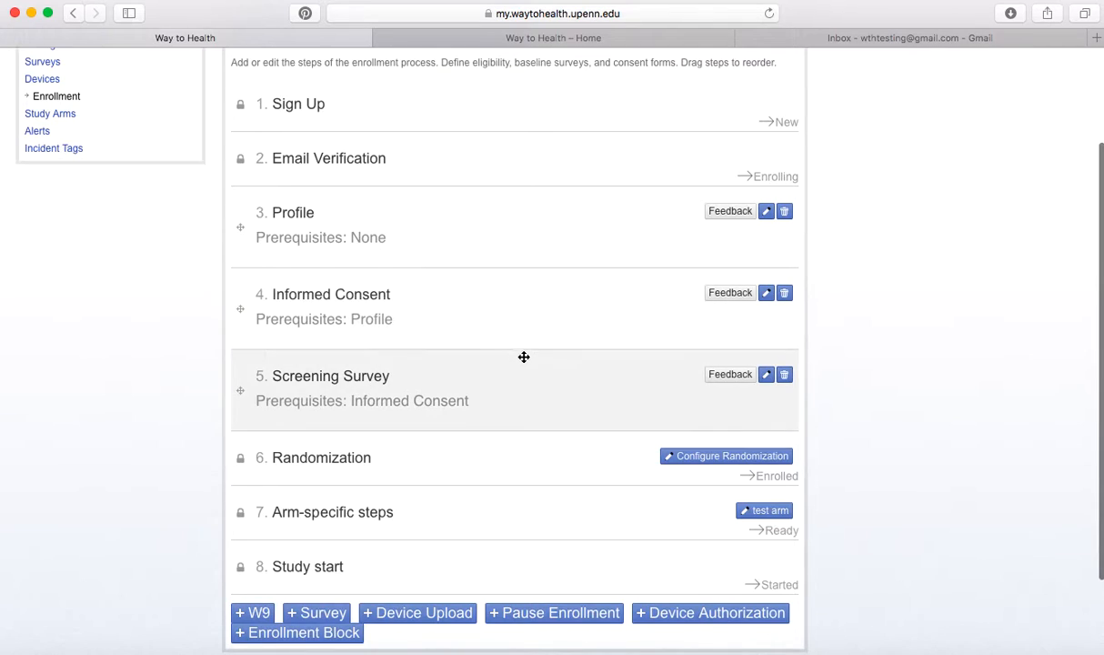
Create a Screening Survey feedback rule triggered on completion, matching Any of its conditions.
click(716, 375)
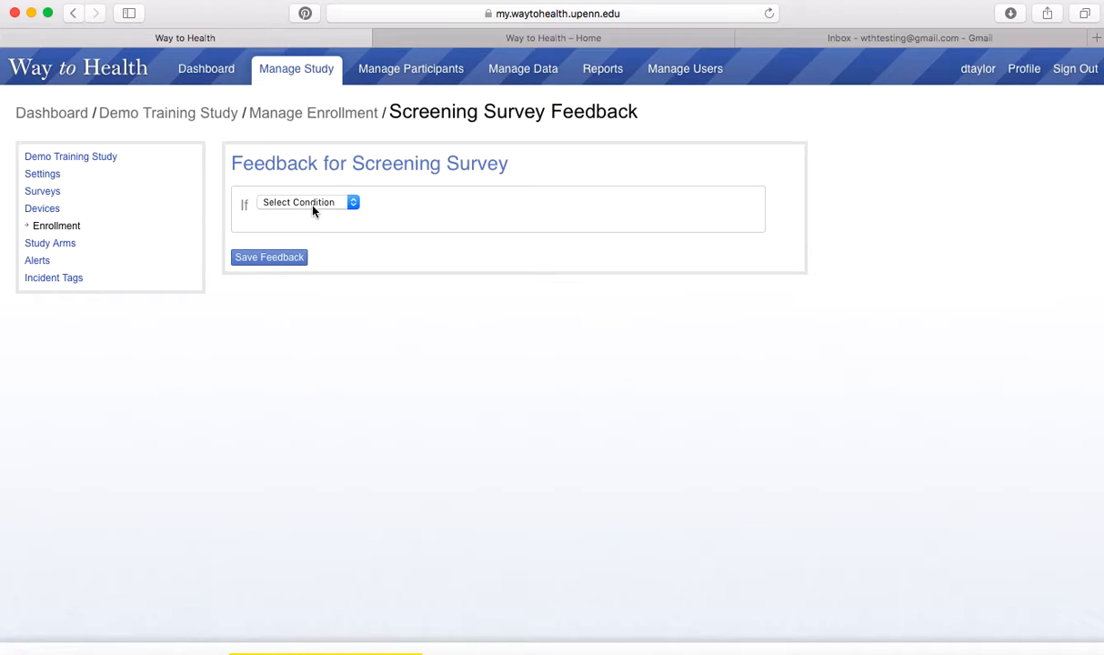
click(313, 206)
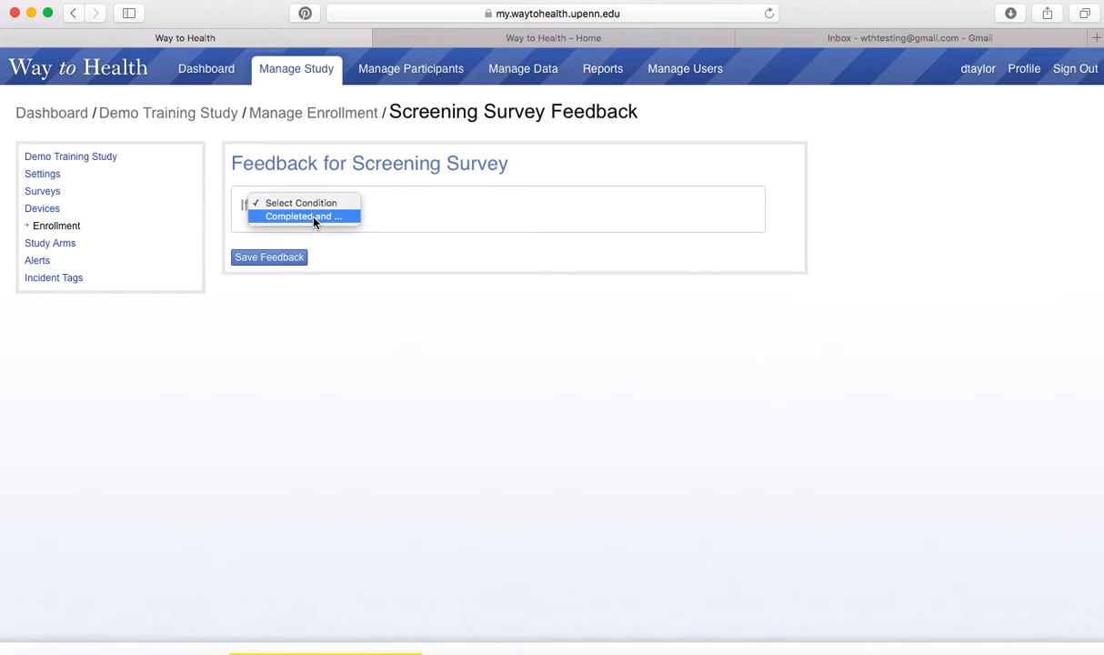
click(314, 217)
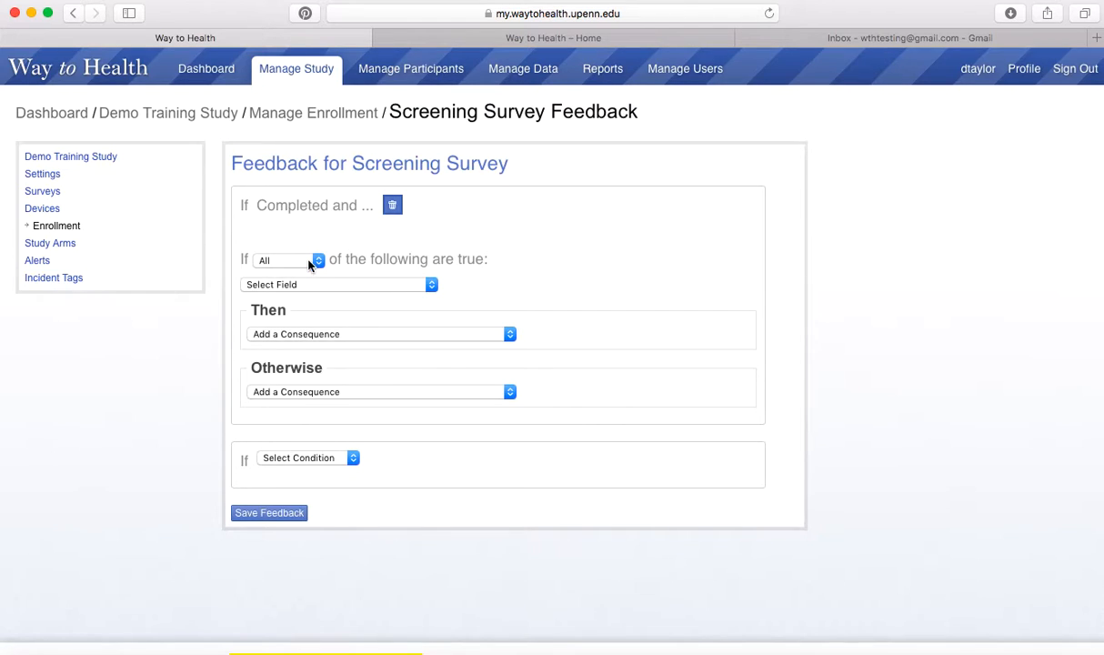
click(272, 260)
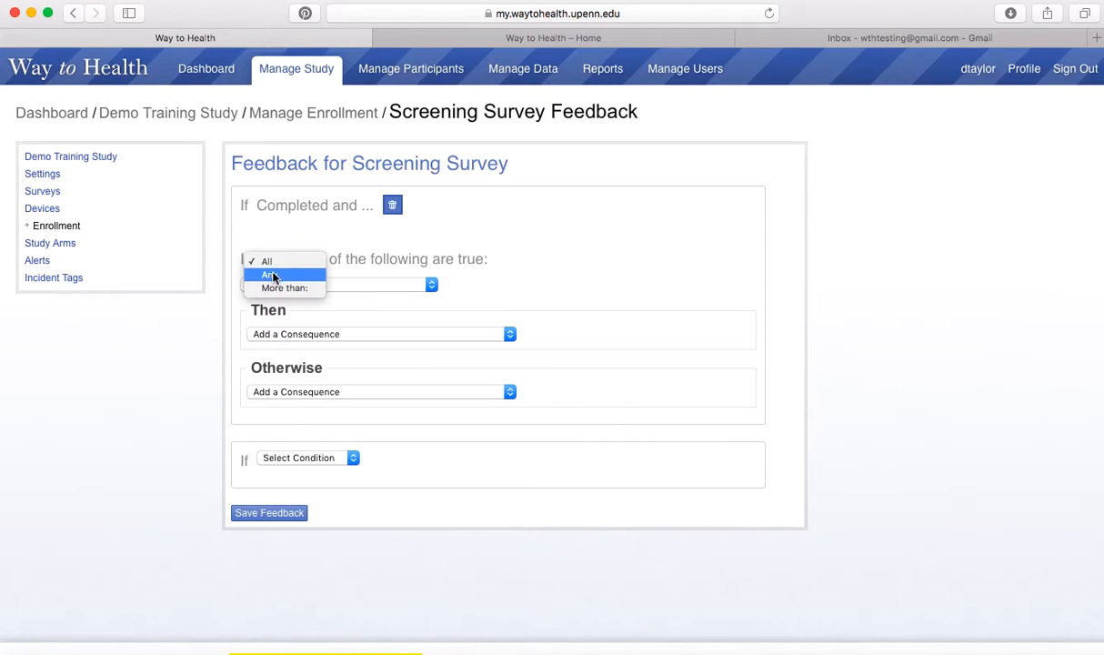
click(270, 274)
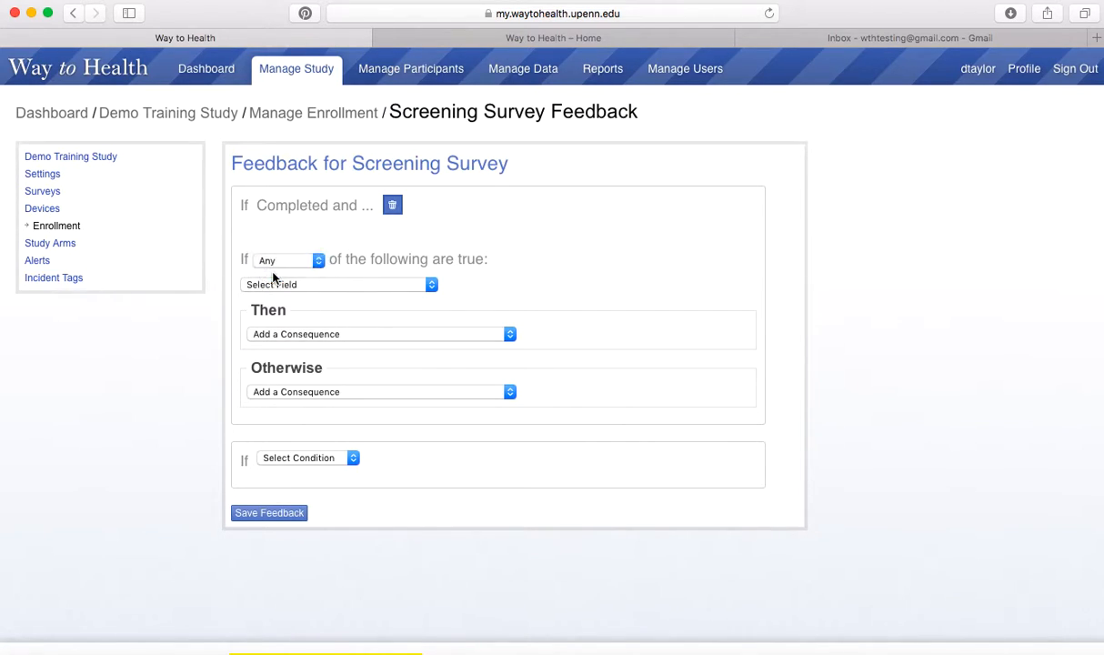
click(359, 285)
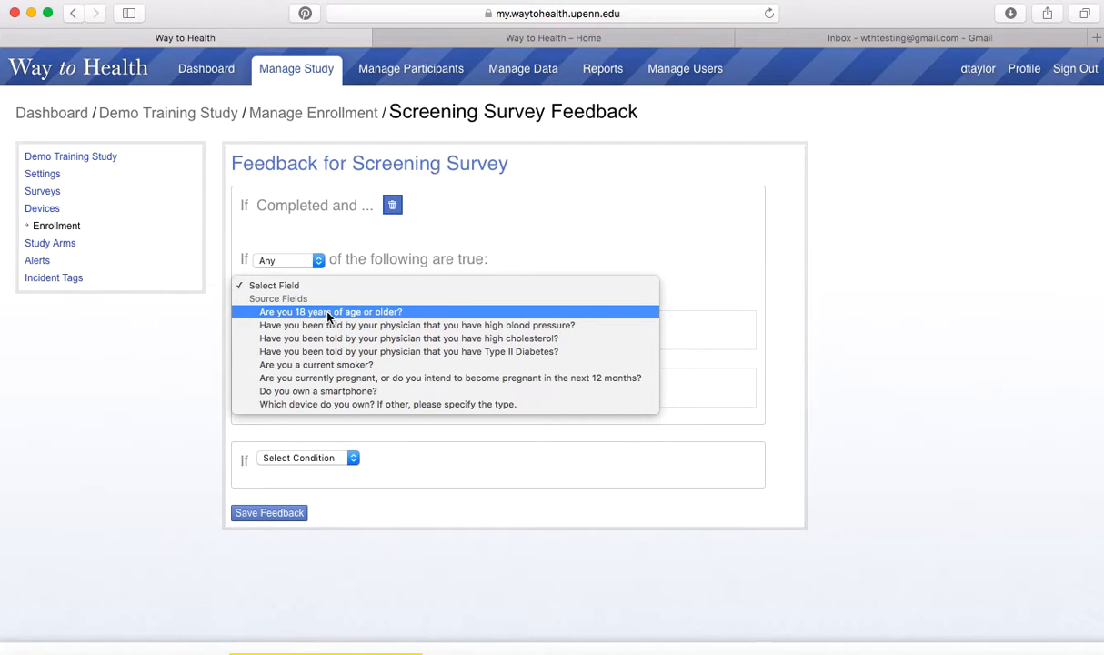
Add conditions for 18 or older = No, pregnant = Yes, and owns a smartphone = No.
click(329, 315)
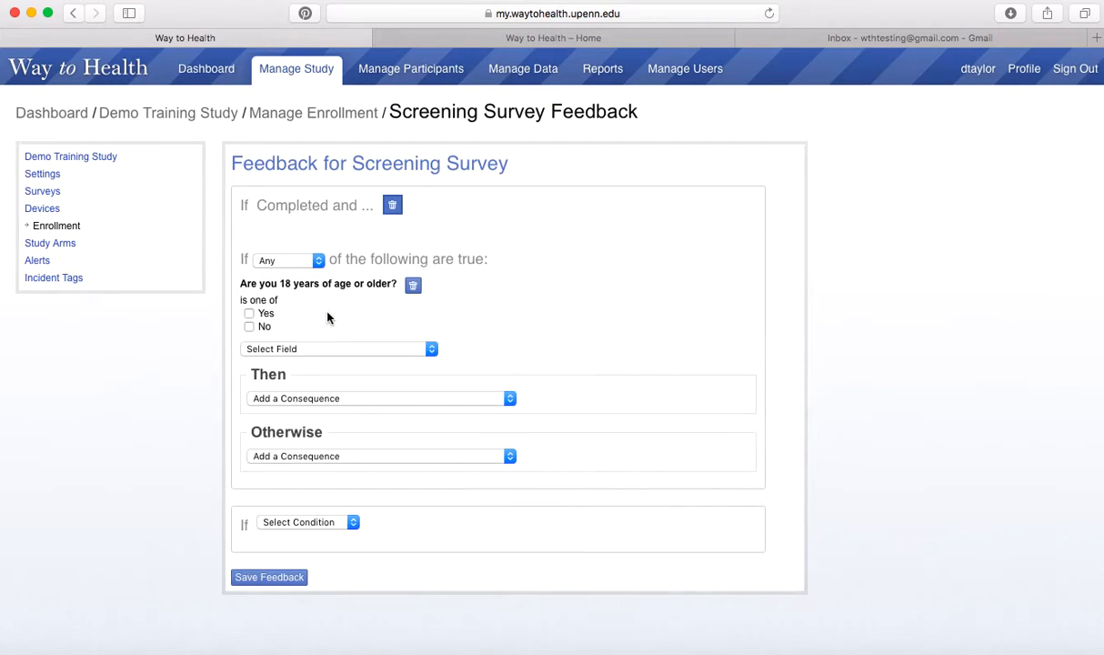
click(249, 326)
scroll(377, 323, down, 1)
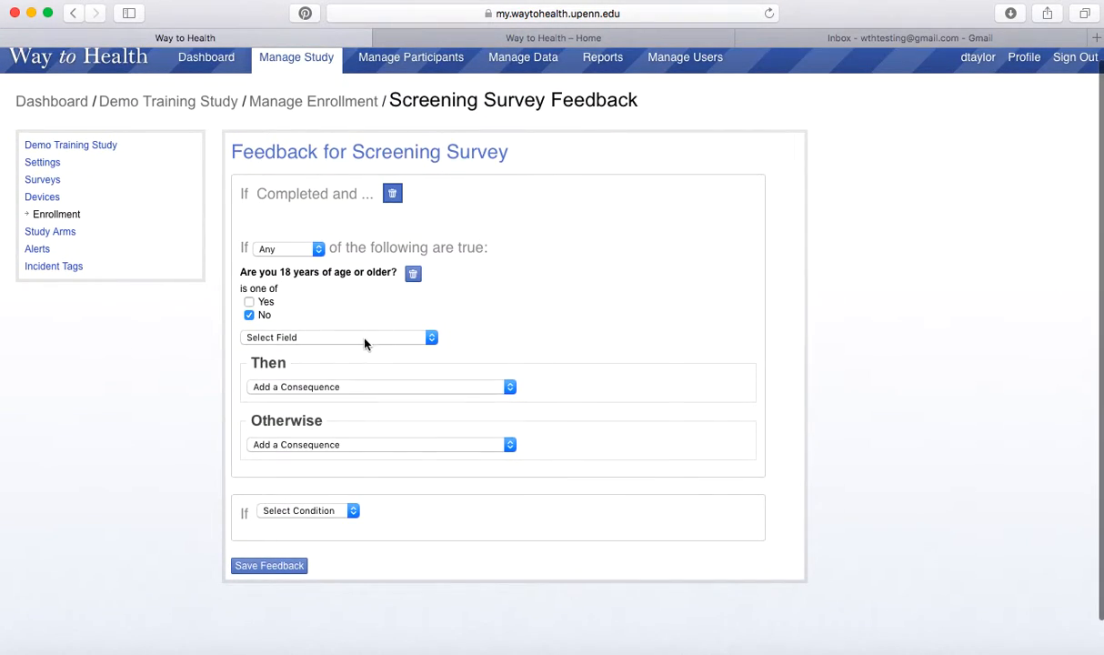
click(364, 342)
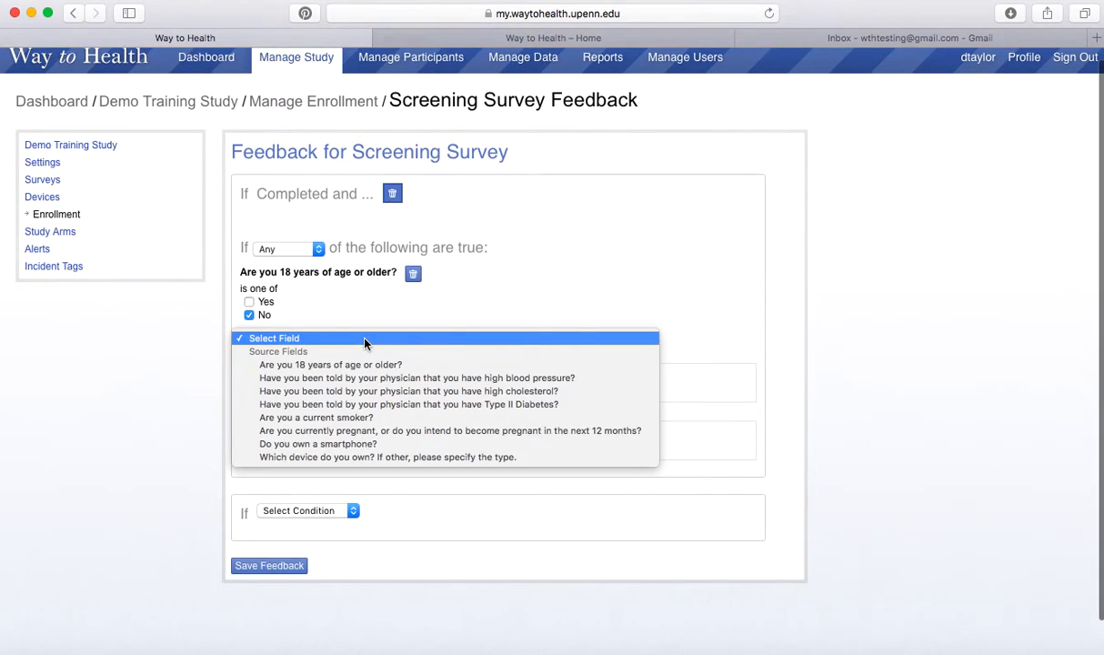
click(362, 430)
scroll(355, 325, down, 1)
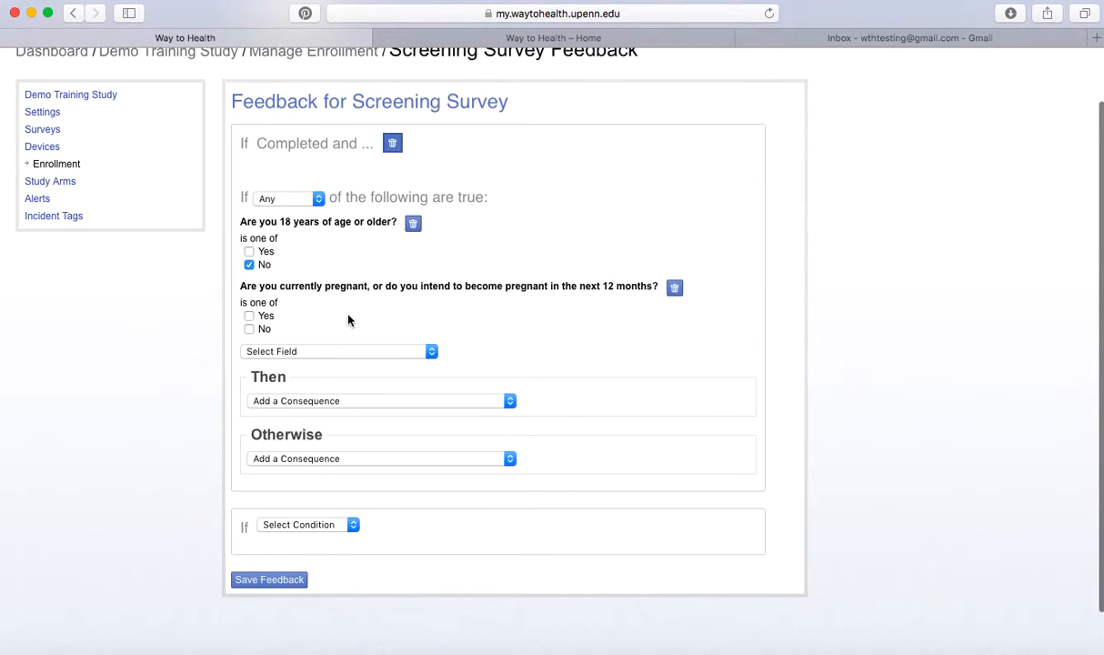
scroll(342, 314, down, 1)
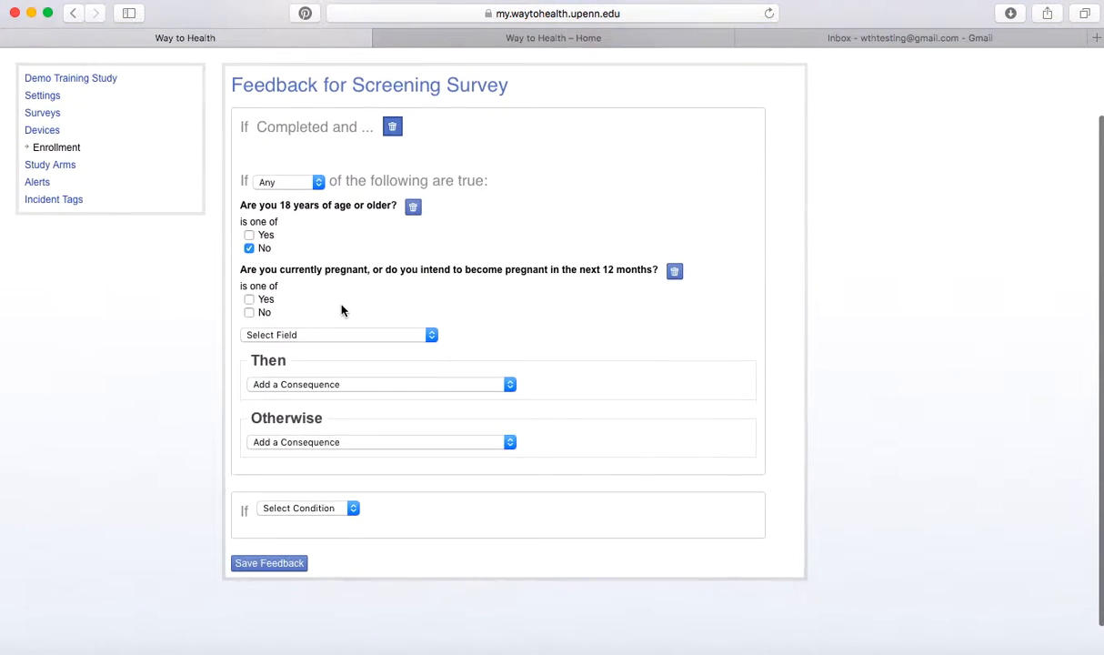
click(248, 300)
scroll(335, 301, down, 1)
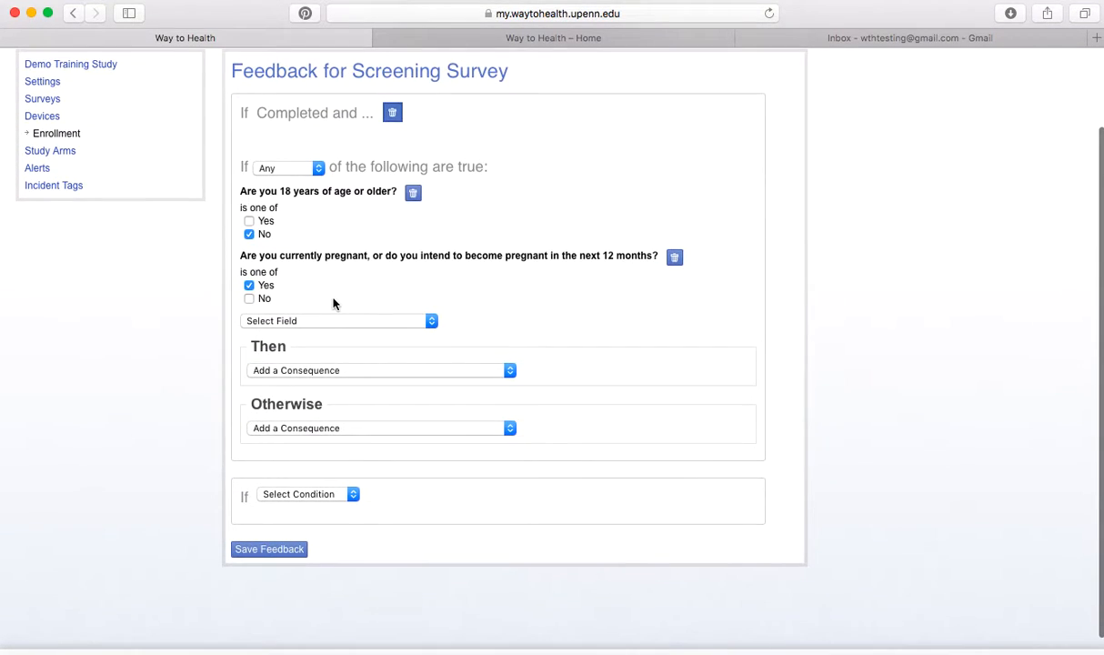
click(316, 322)
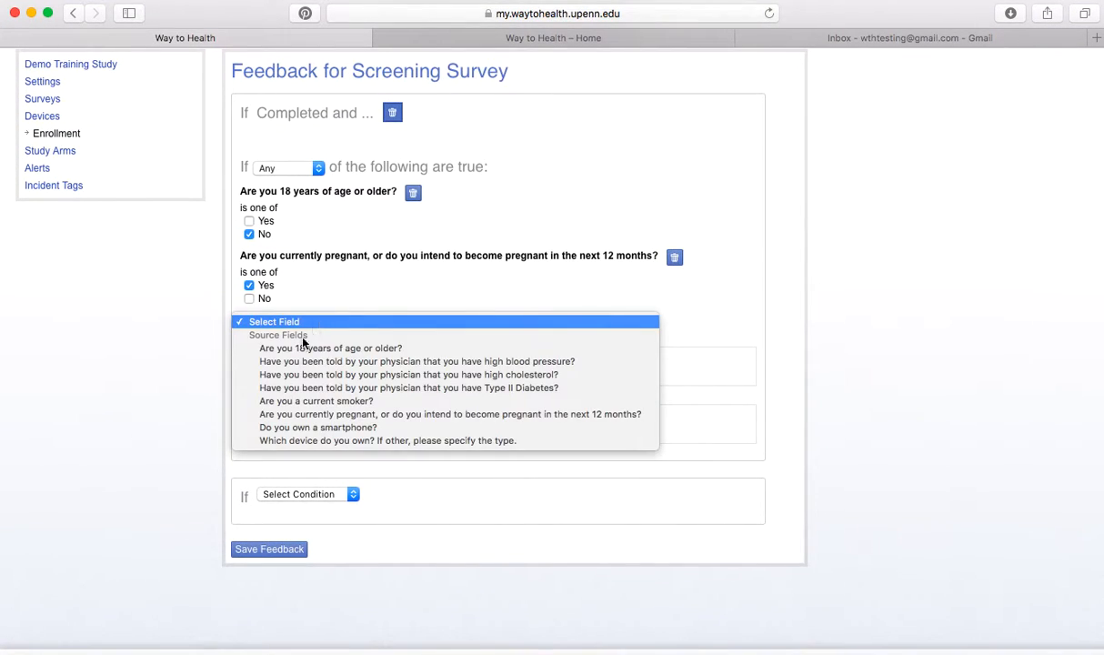
click(301, 427)
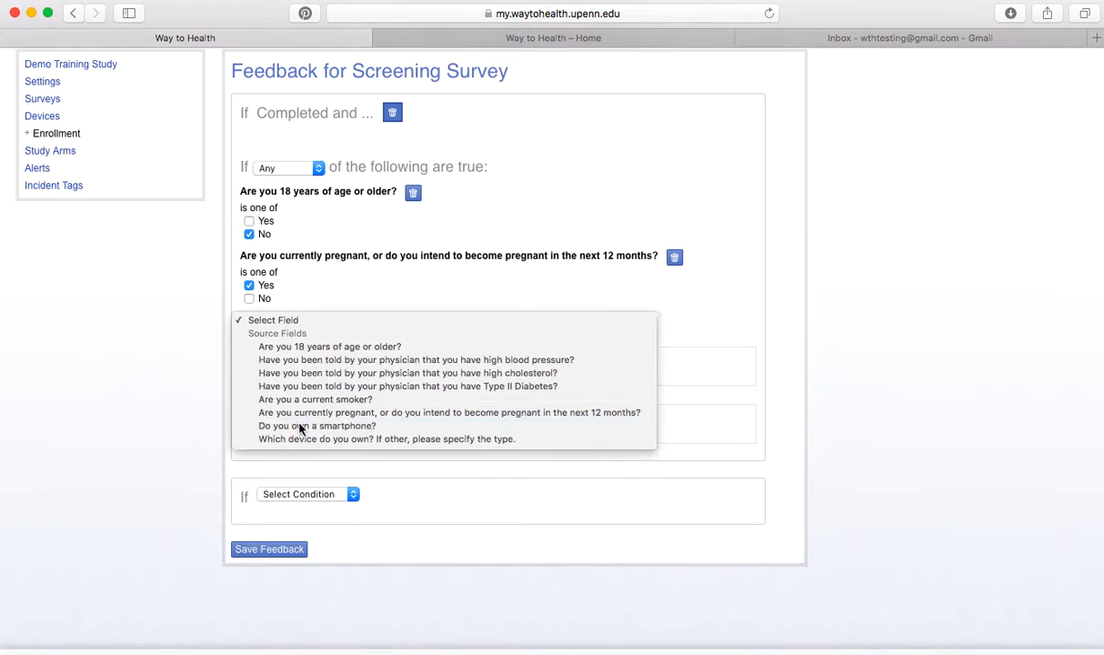
click(251, 363)
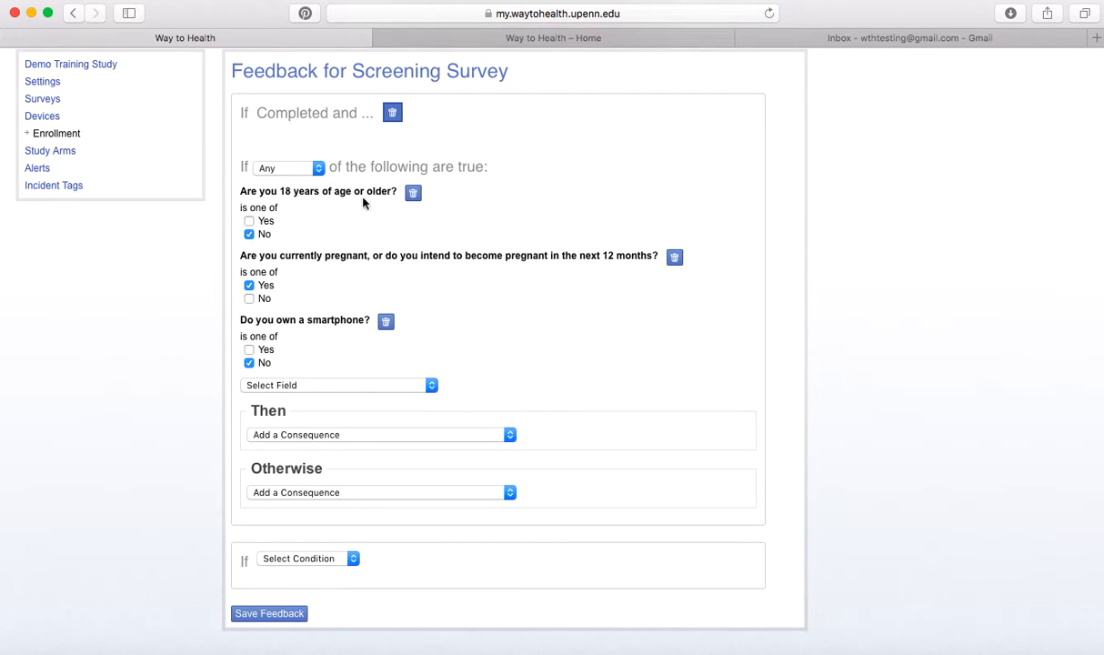
Set the rule's consequence to Ineligible and save the Screening Survey feedback.
click(299, 437)
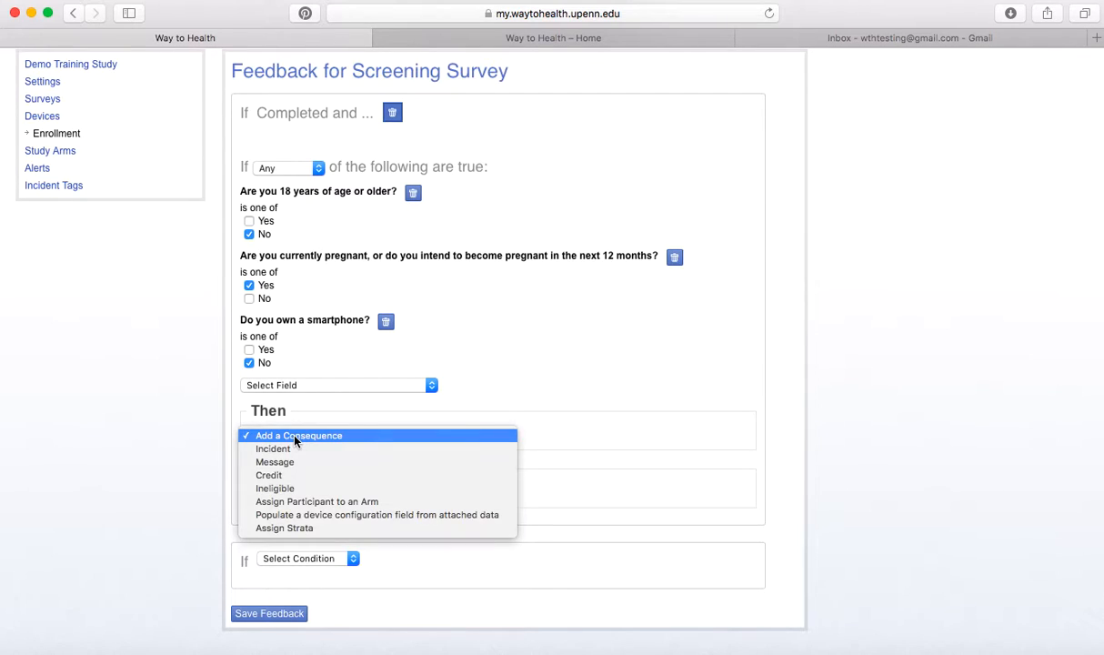
click(278, 489)
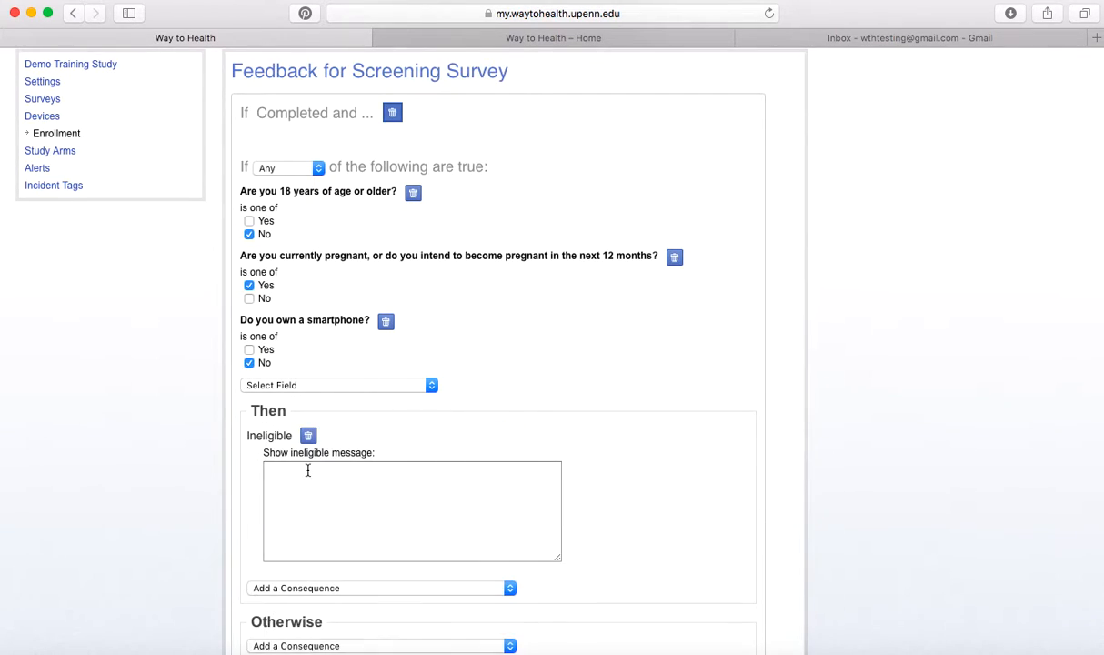
scroll(385, 437, down, 3)
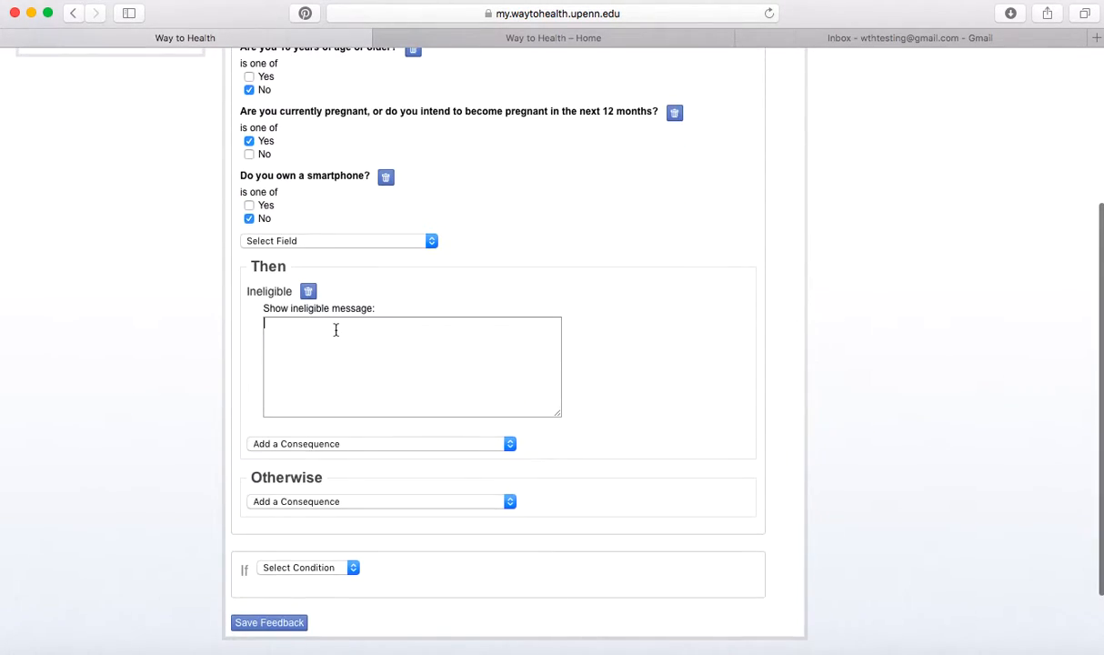
scroll(202, 353, up, 2)
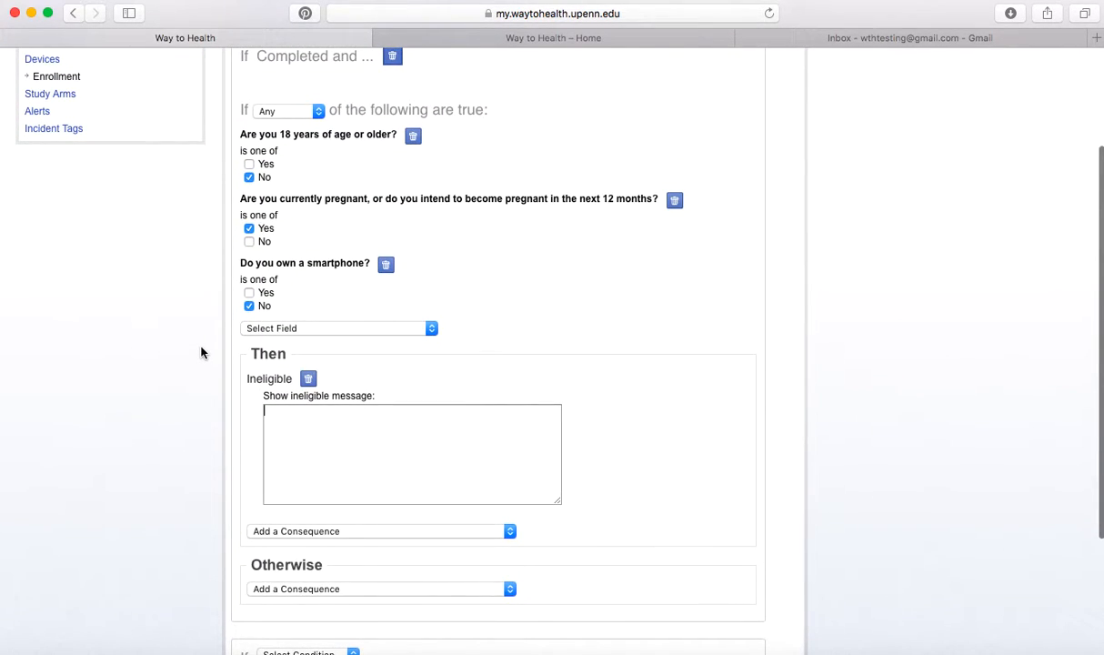
scroll(202, 352, down, 4)
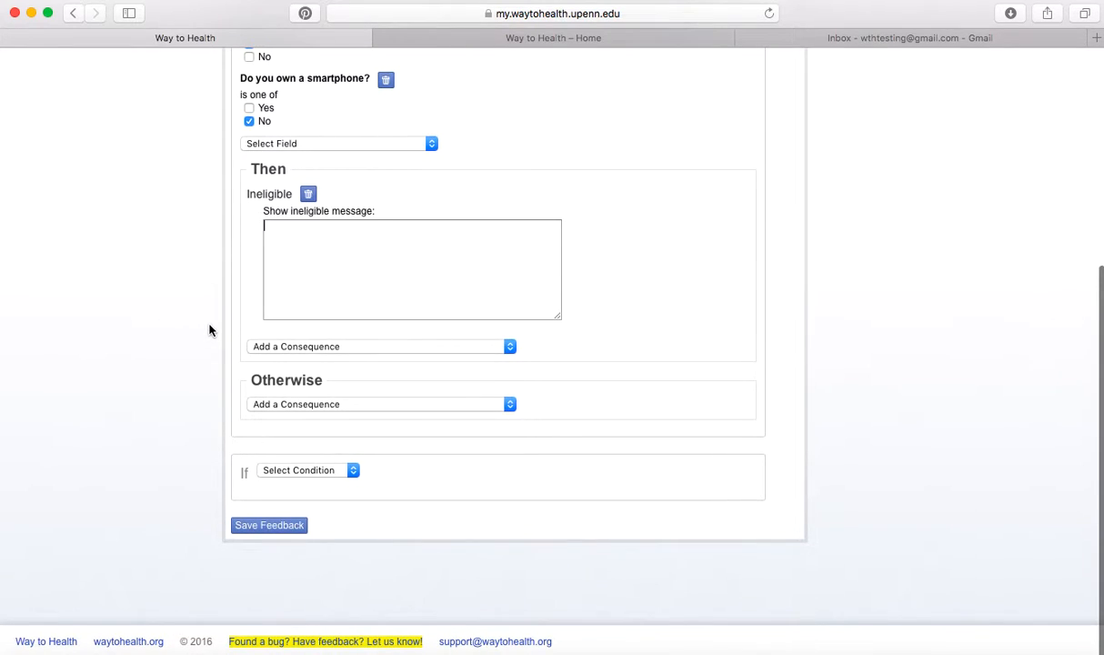
click(269, 527)
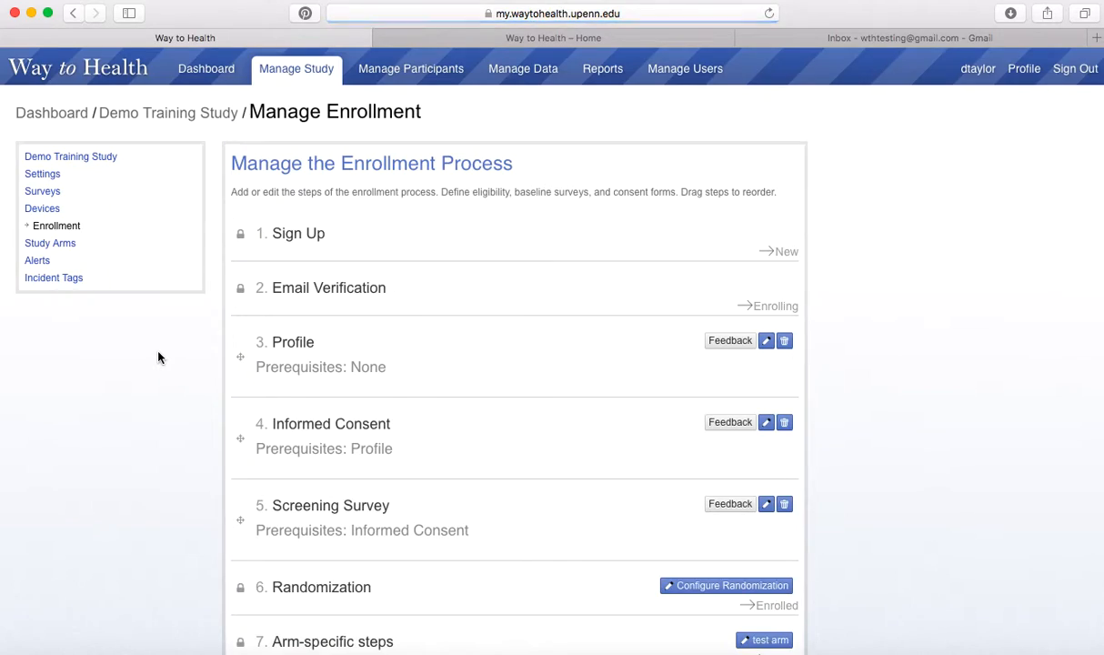
scroll(152, 374, down, 3)
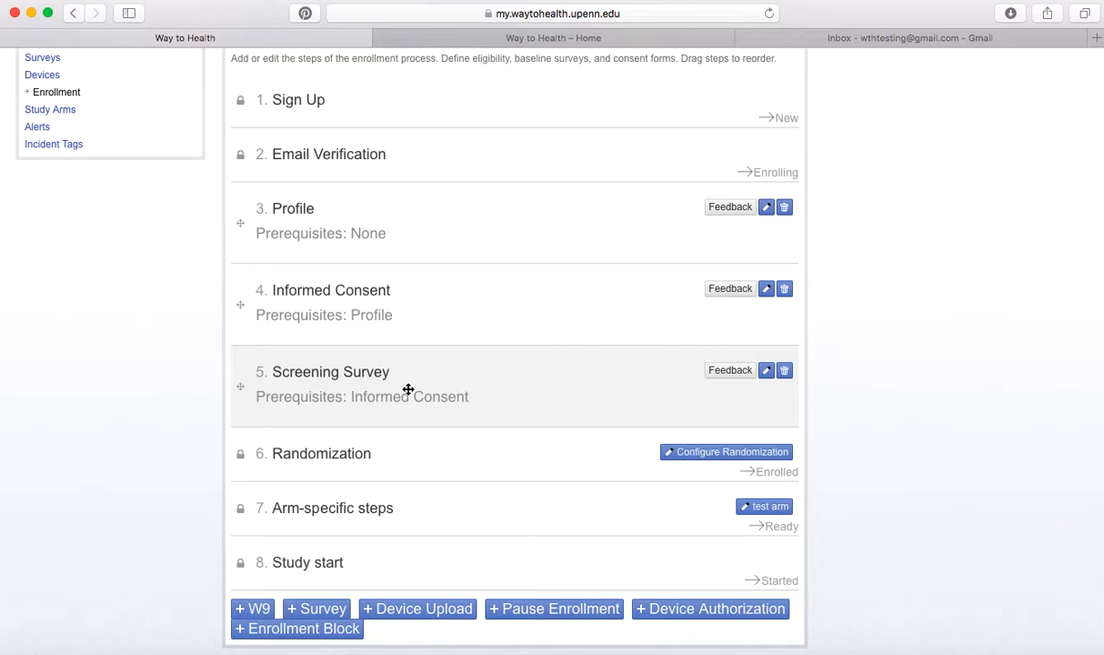
Add a W9 step named 'W9 Form' requiring Screening Survey, as the sixth enrollment step.
click(257, 608)
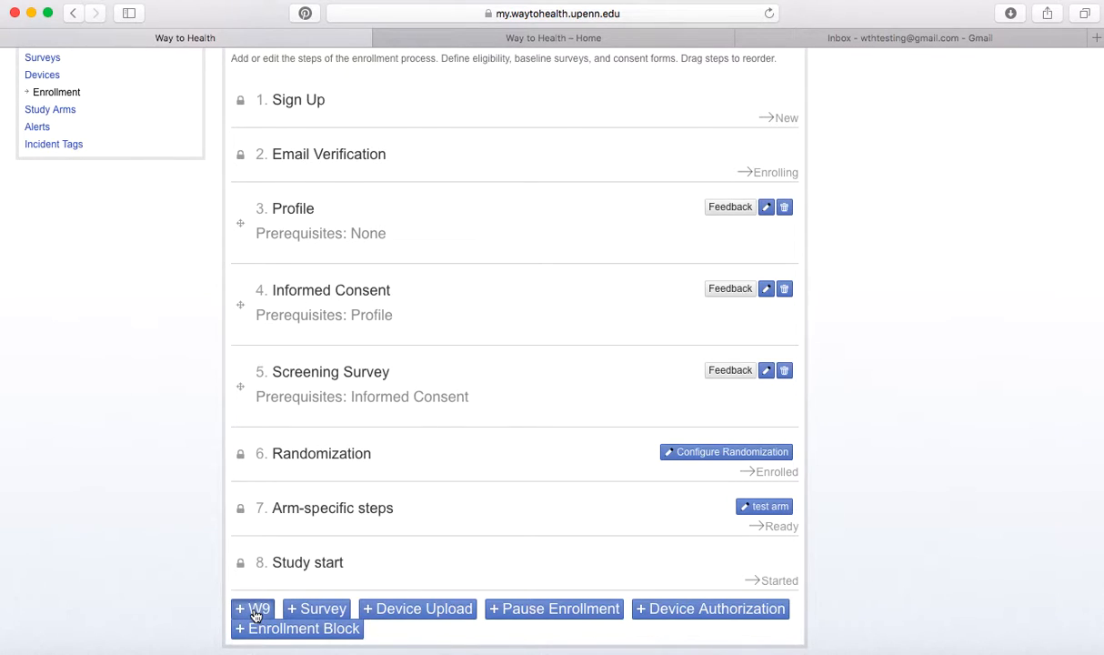
scroll(175, 426, down, 5)
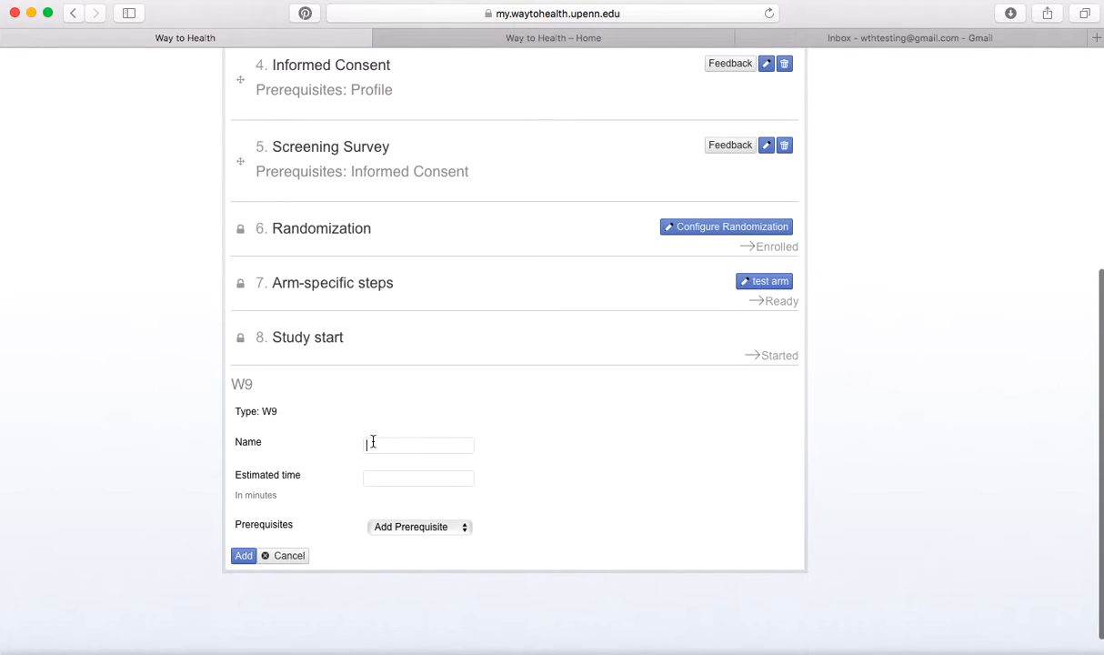
text(W9 F)
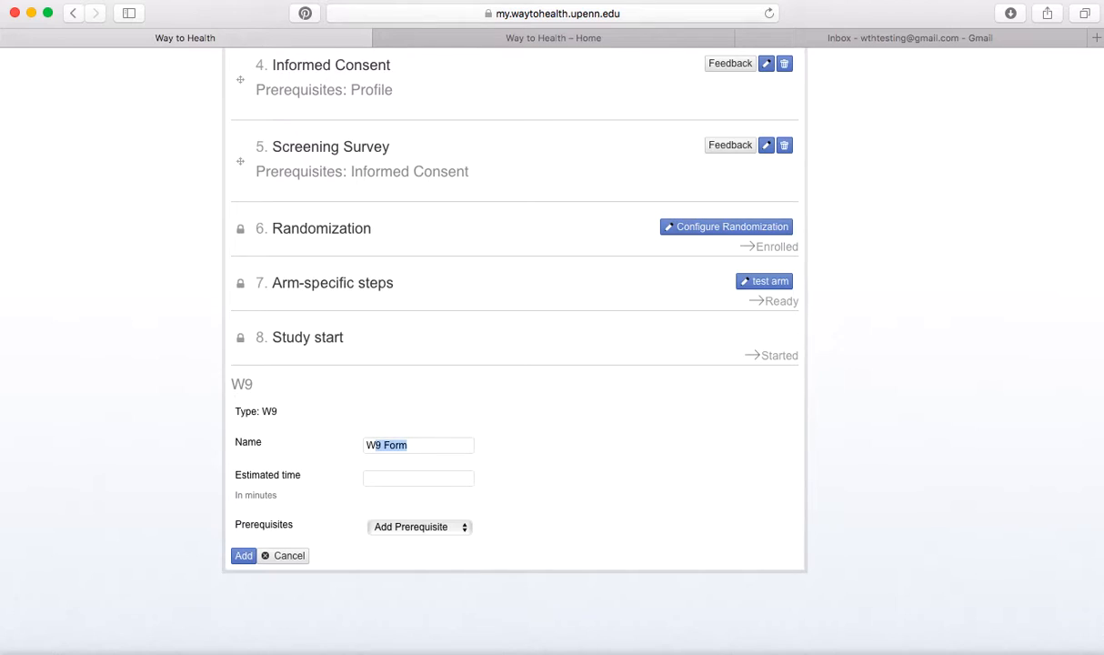
text(orm)
click(414, 528)
click(413, 580)
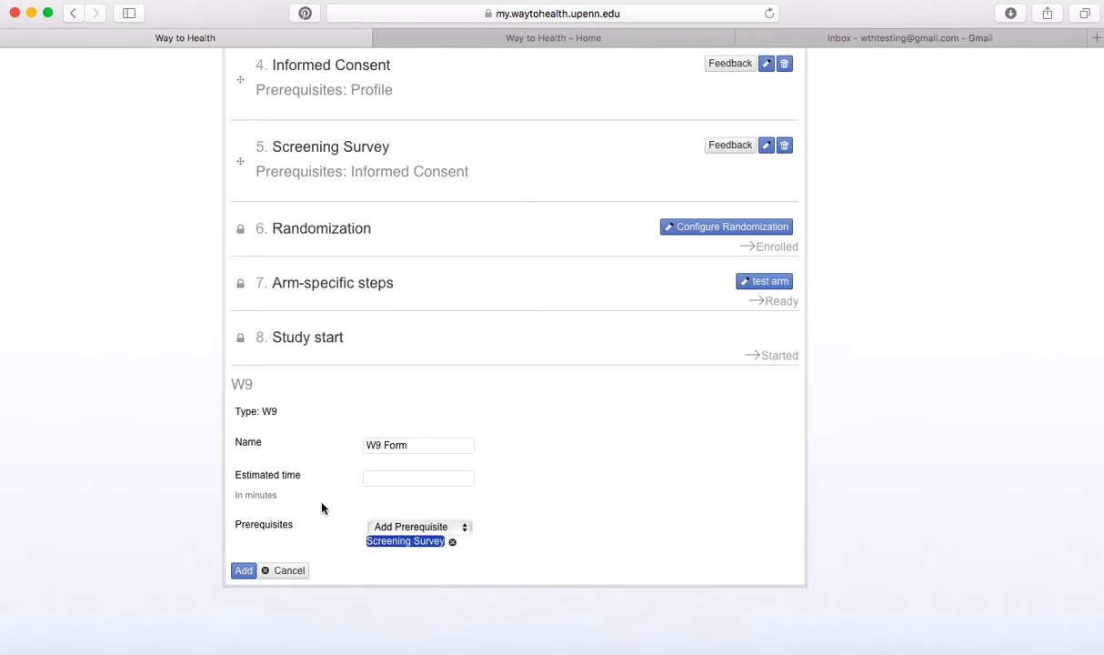
click(243, 571)
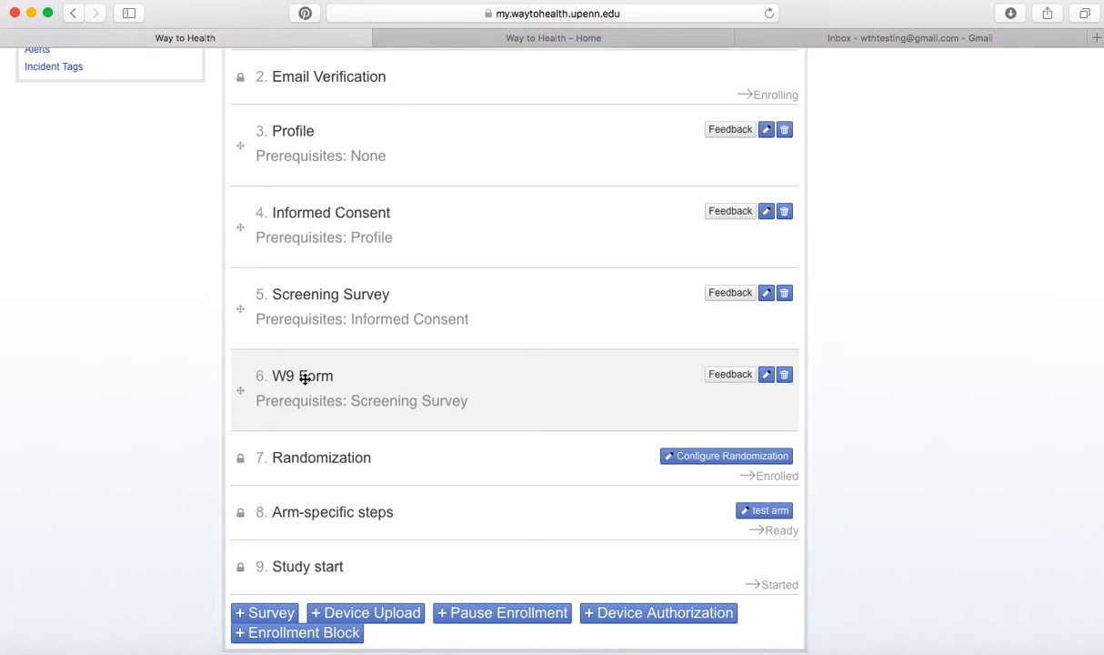
scroll(130, 268, up, 3)
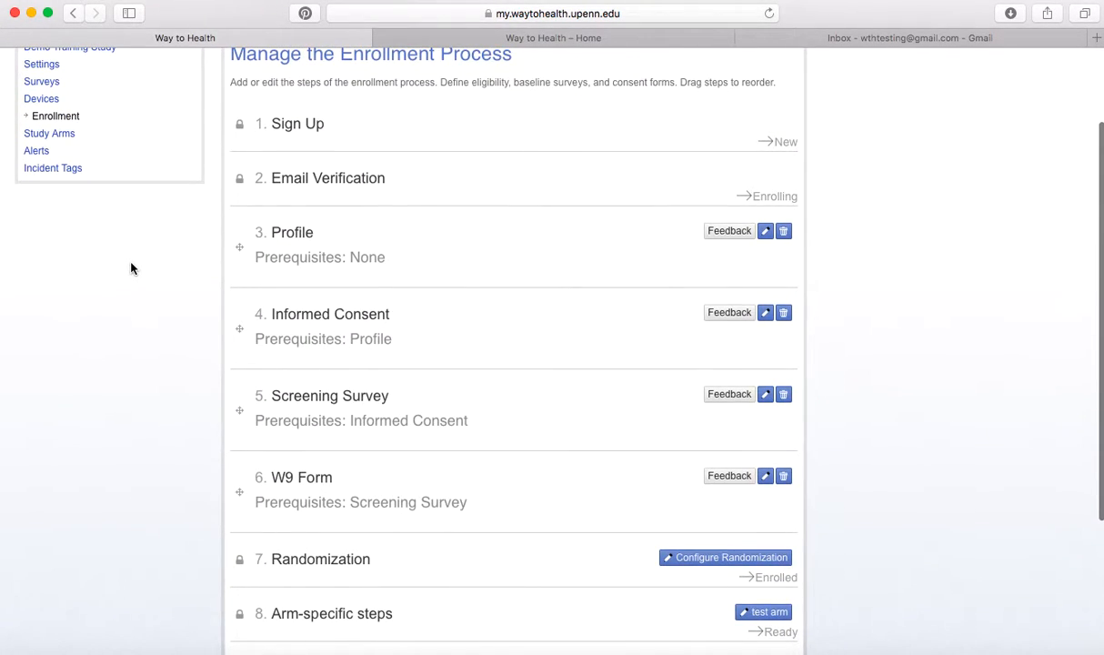
scroll(130, 268, down, 3)
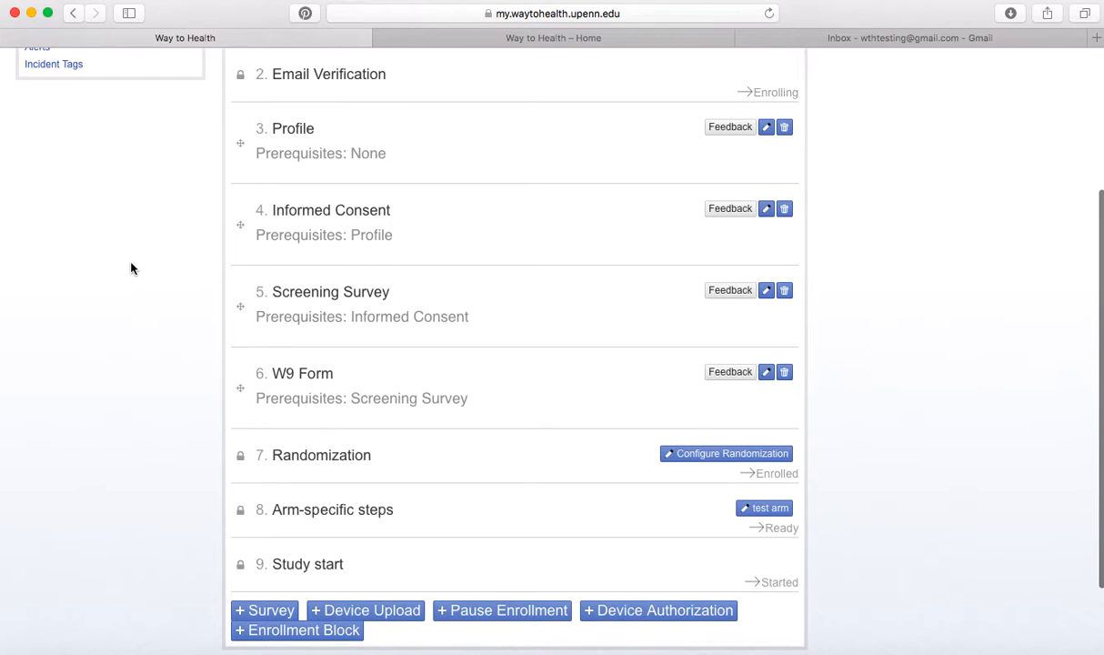
scroll(130, 268, down, 1)
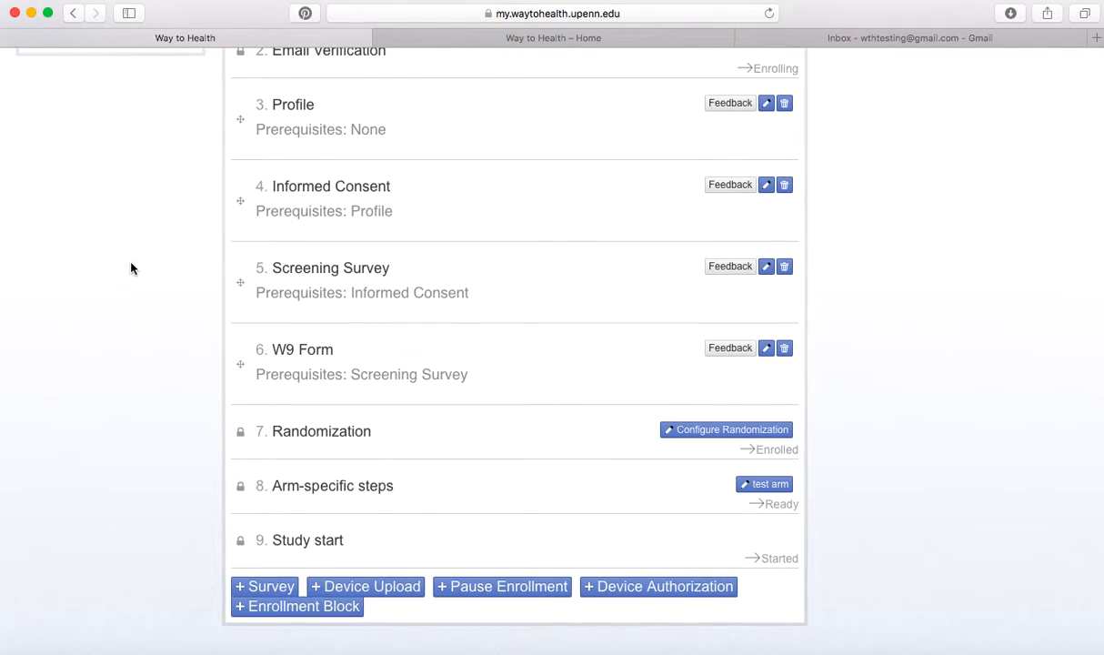
Add a pause-enrollment step named 'Verification' with W9 Form as its prerequisite.
click(498, 587)
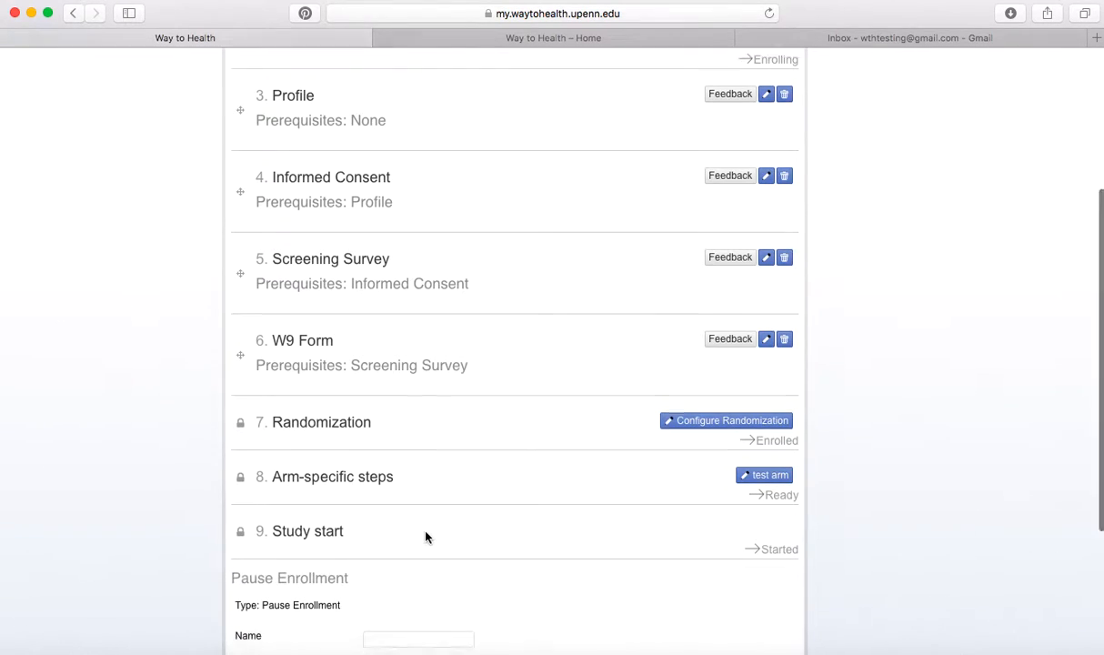
scroll(424, 534, down, 5)
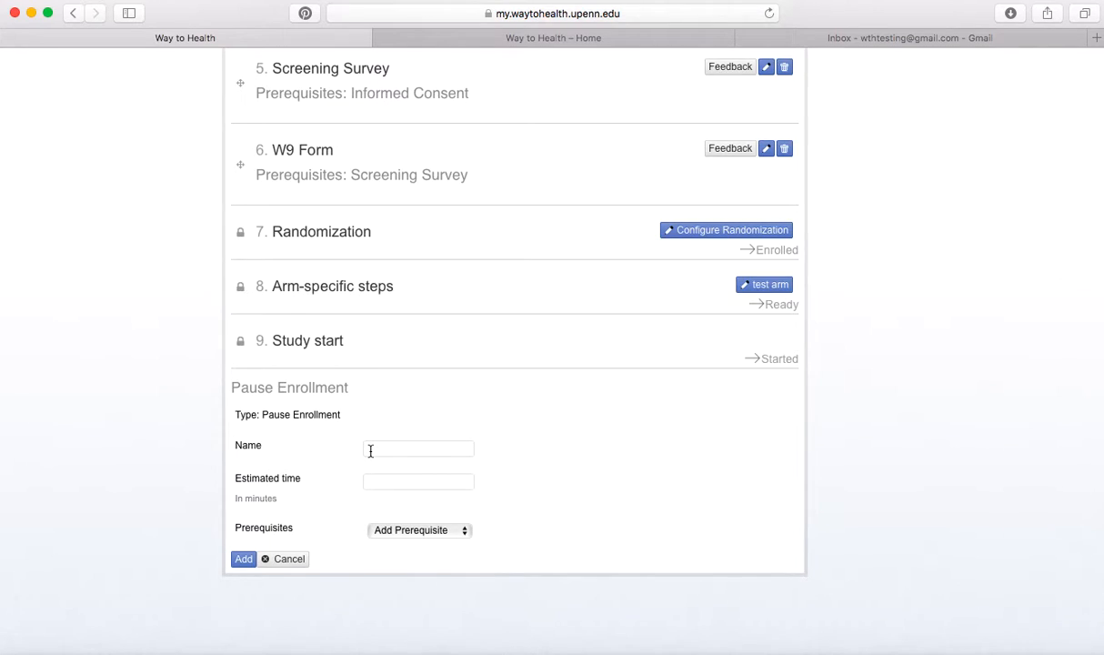
text(Verification)
click(401, 533)
click(400, 599)
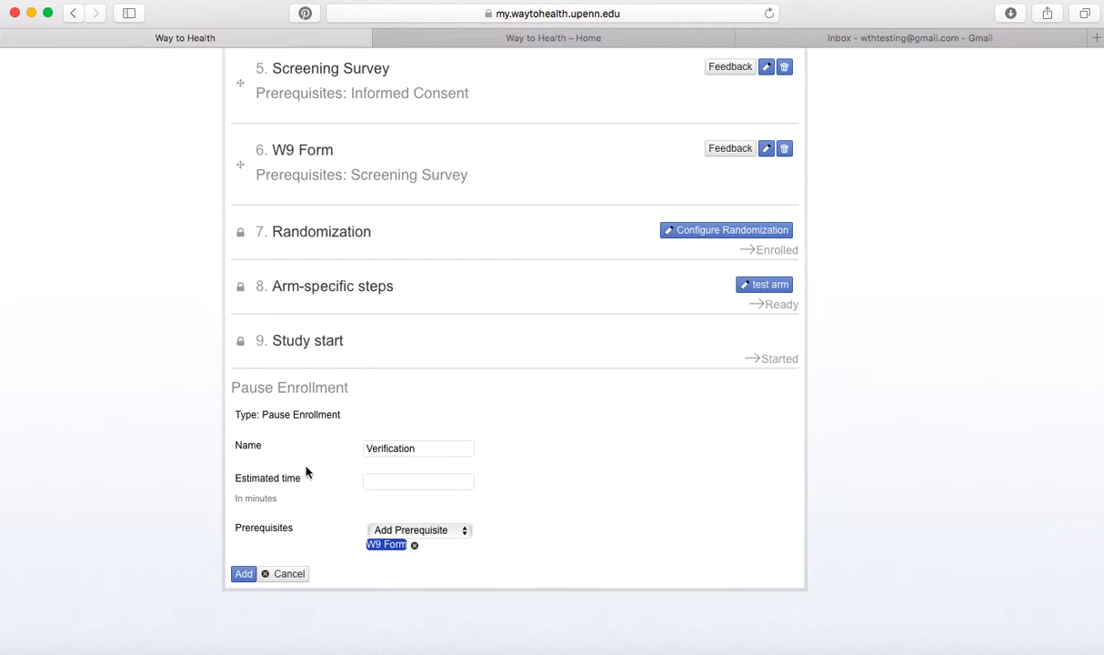
click(243, 573)
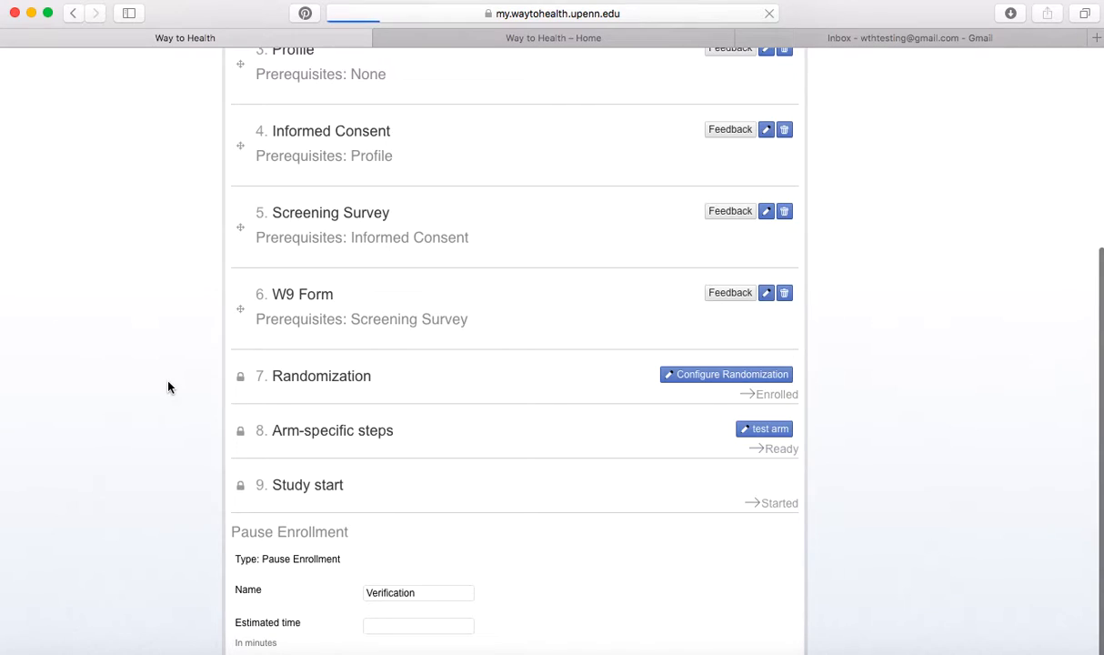
scroll(167, 387, down, 1)
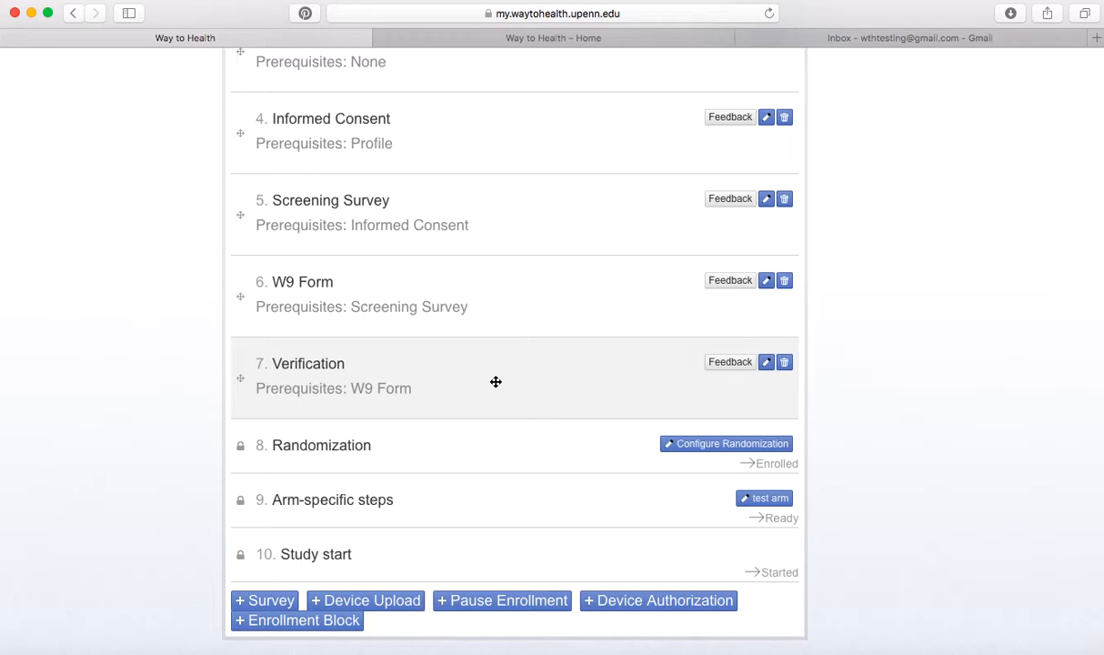
scroll(496, 381, down, 1)
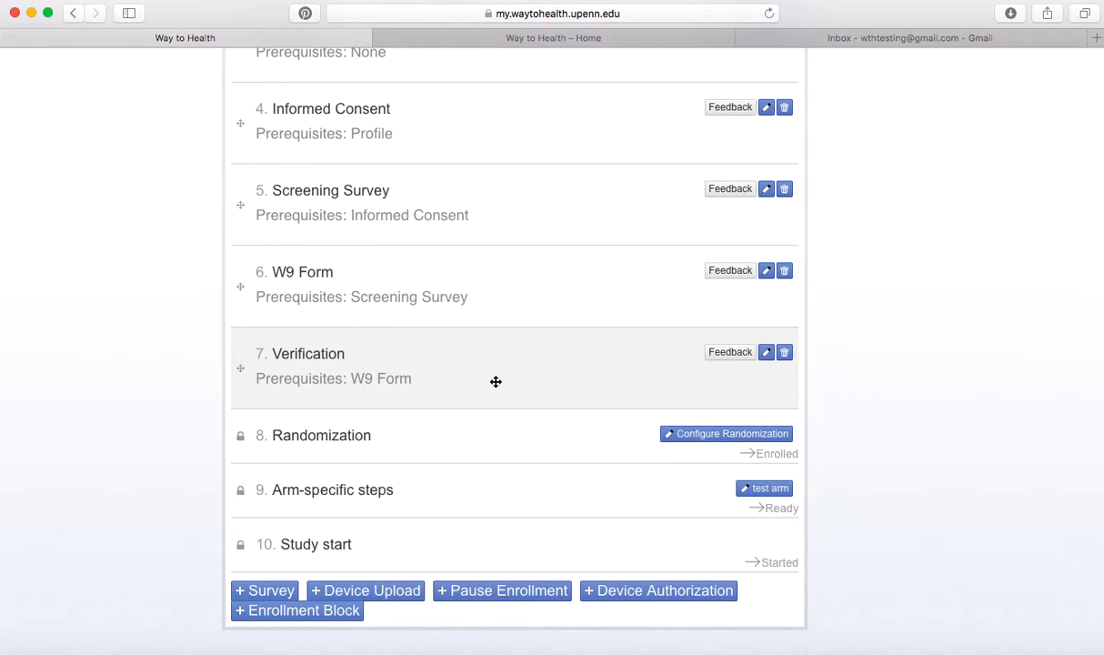
Add a 'Fitbit Authorization' device step with source Fitbit and prerequisite Verification.
click(634, 591)
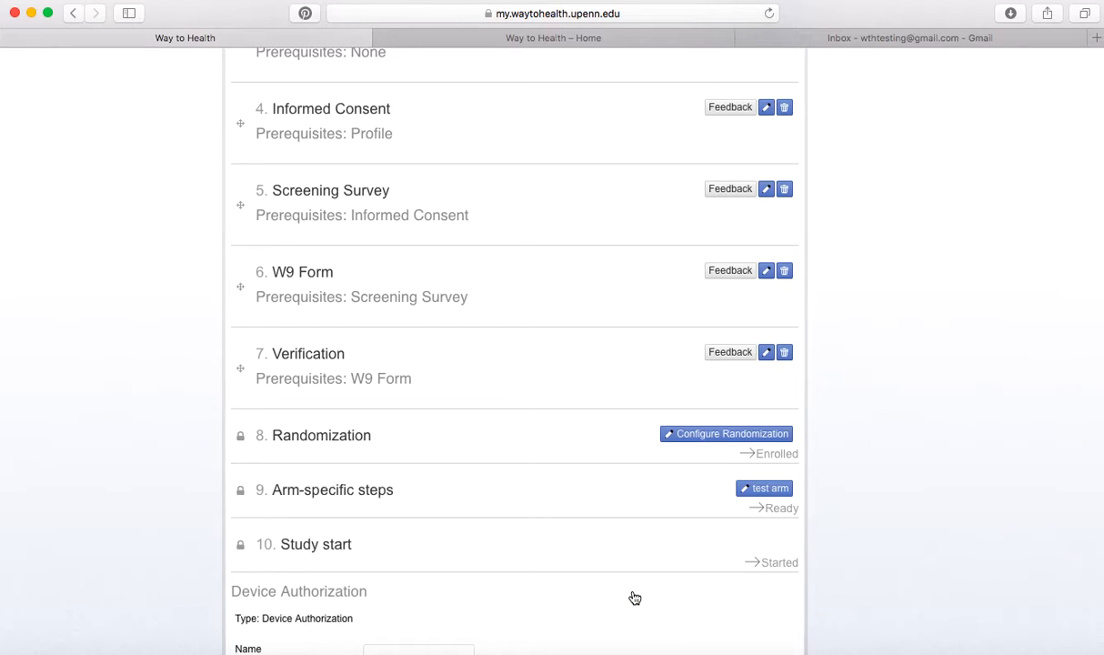
scroll(594, 387, down, 5)
scroll(426, 367, down, 1)
click(404, 383)
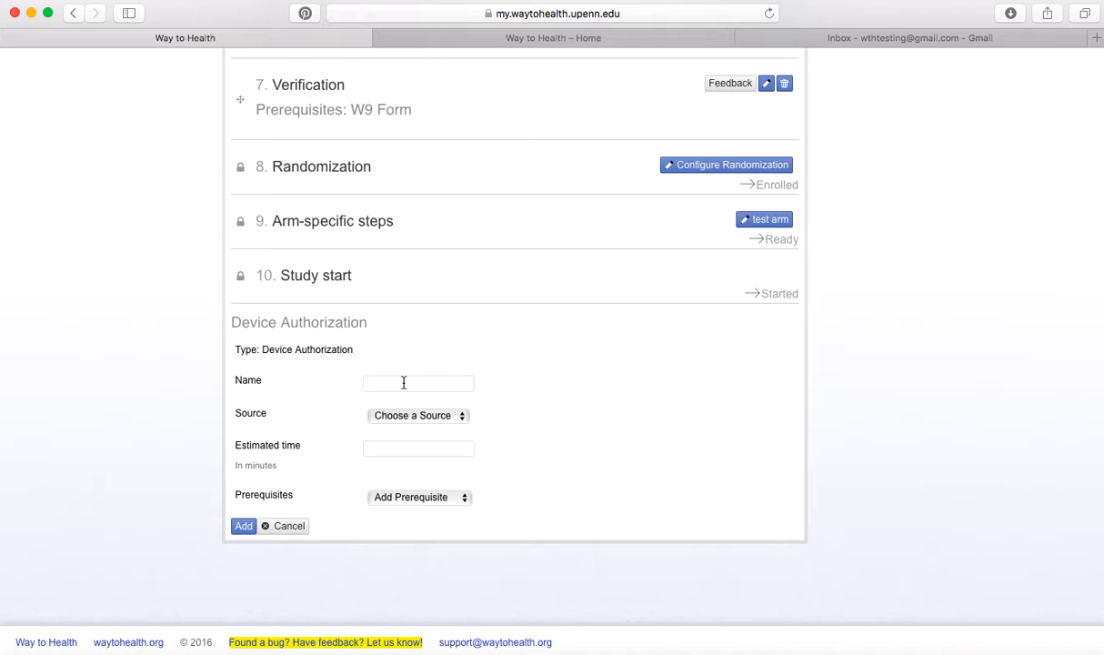
text(Fitbit)
key(BackSpace)
text(Authorization)
click(457, 416)
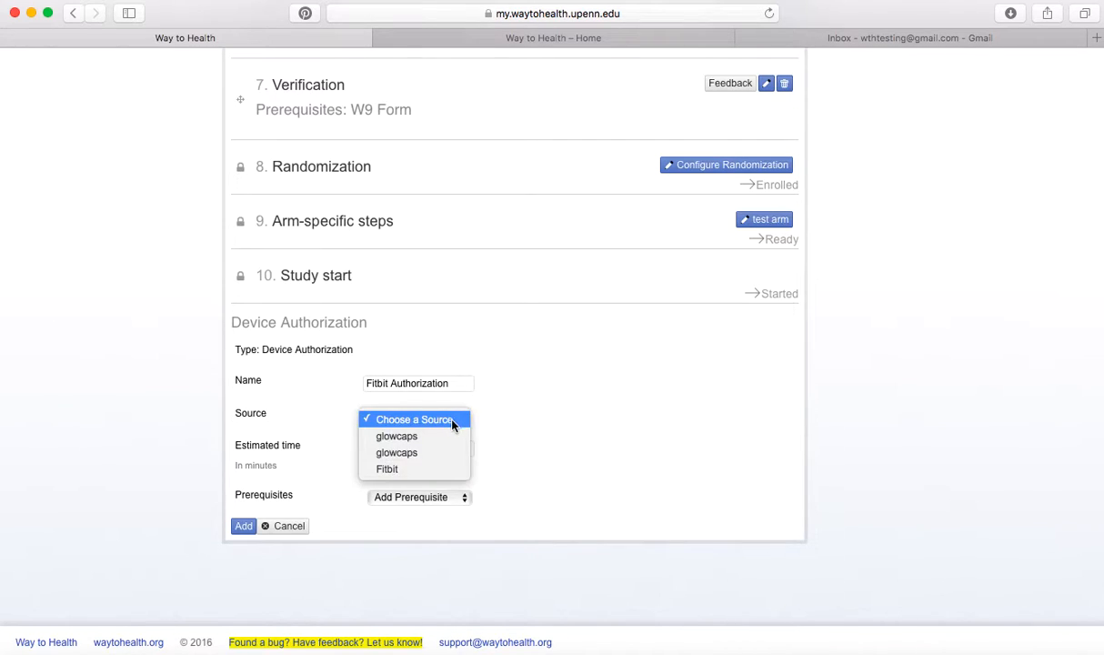
click(386, 469)
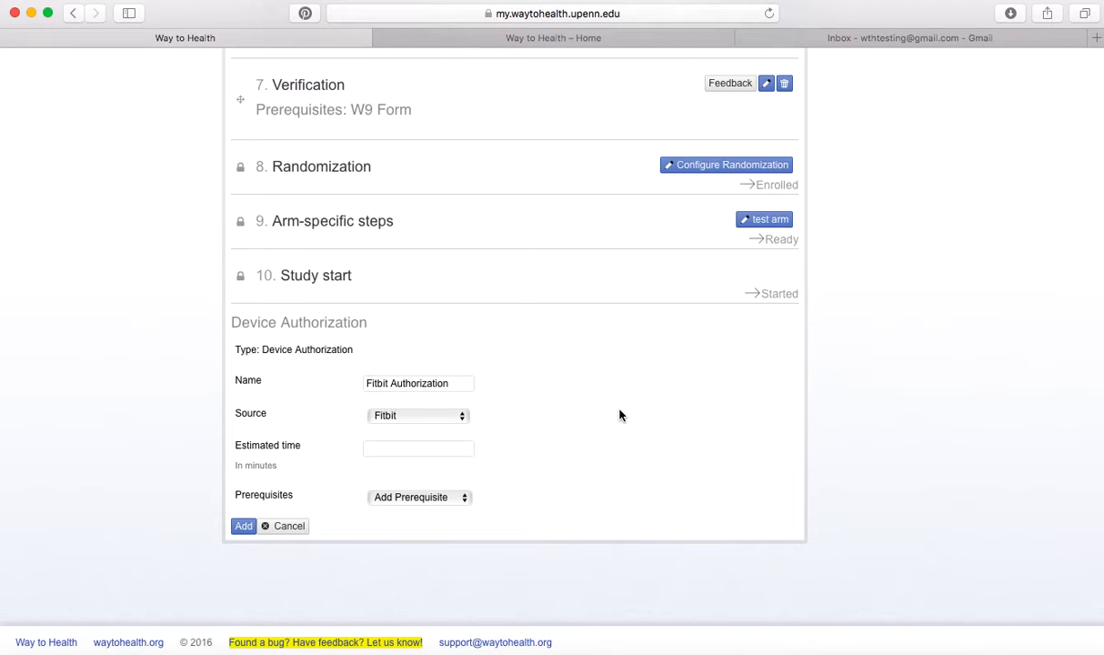
click(410, 498)
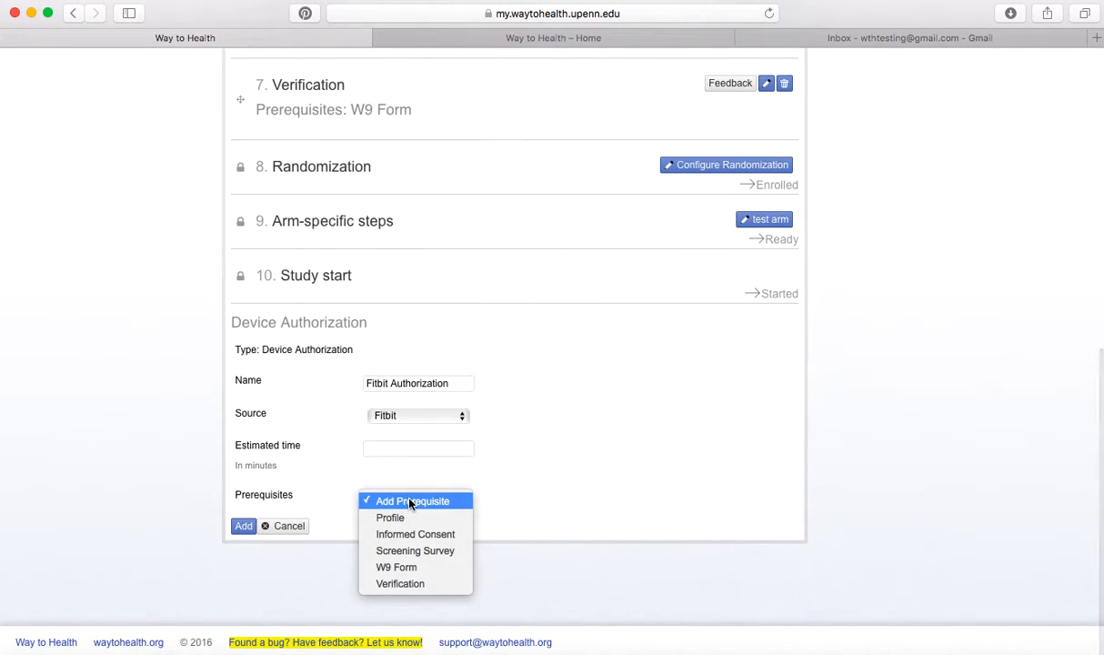
click(382, 583)
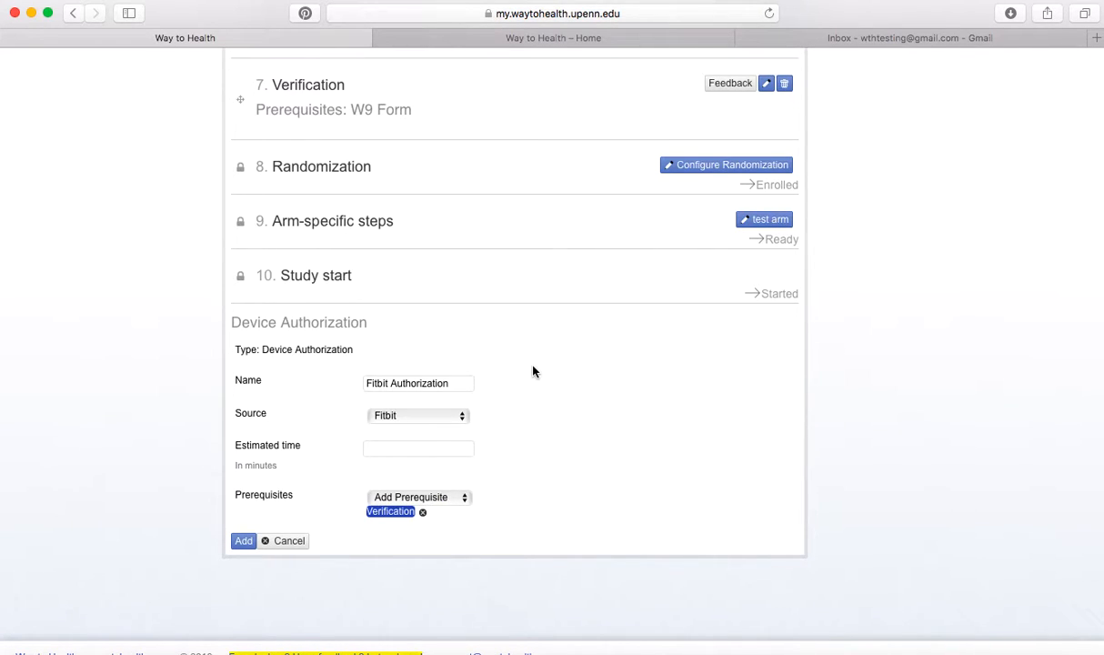
click(241, 541)
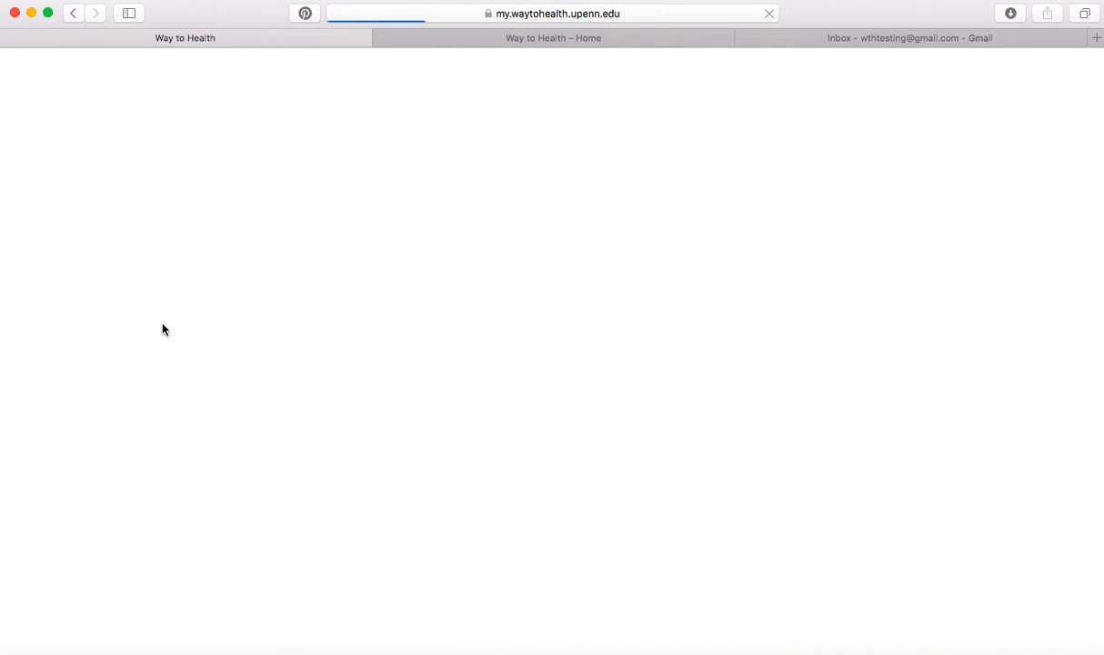
Scroll the reloaded list to confirm Fitbit Authorization sits eighth, after Verification.
scroll(153, 240, down, 1)
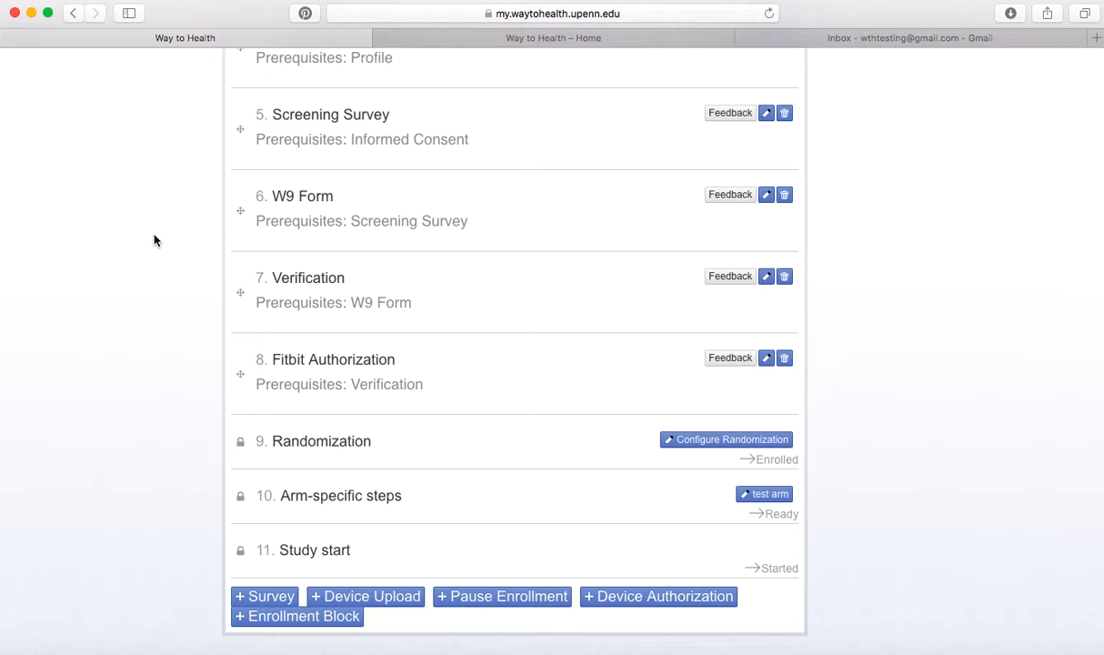
scroll(155, 240, down, 2)
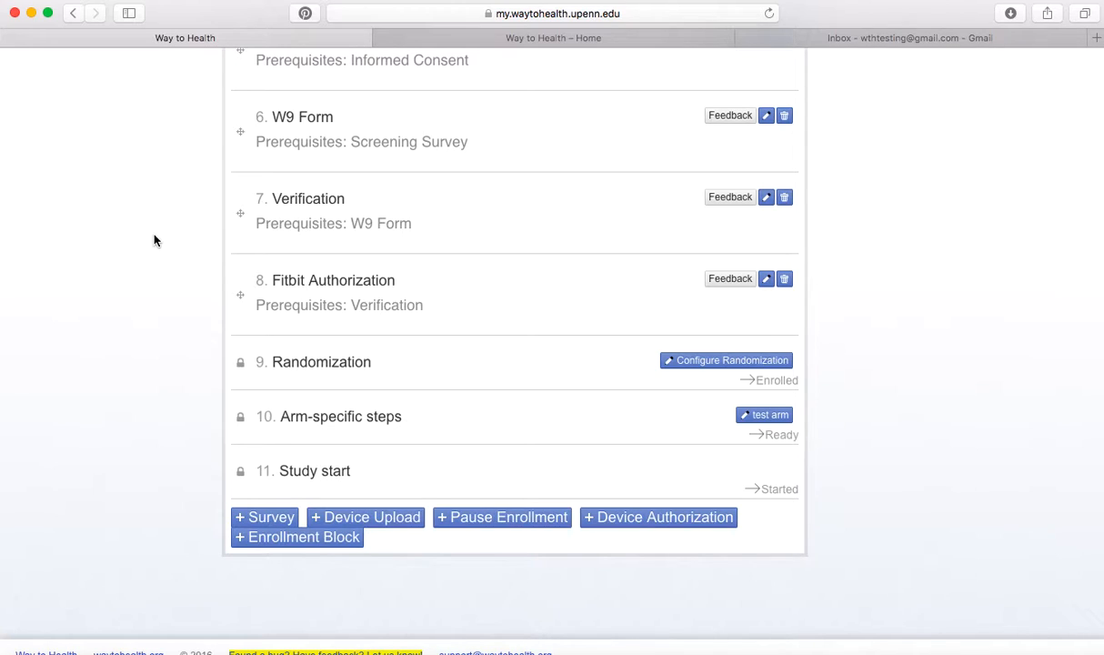
scroll(153, 207, down, 1)
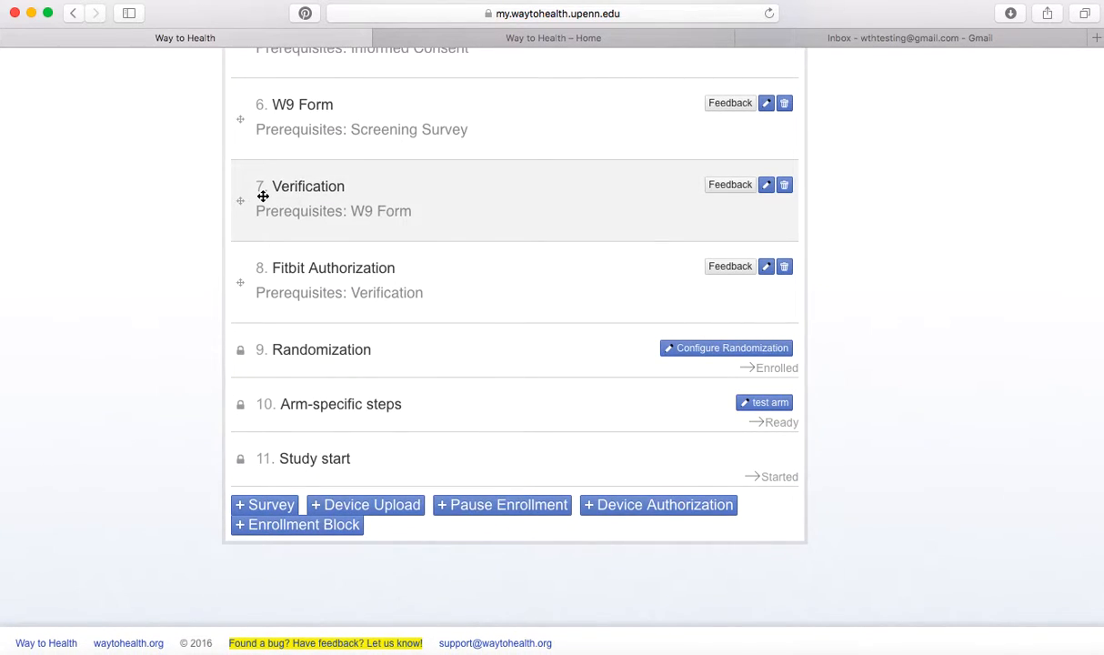
scroll(374, 265, down, 1)
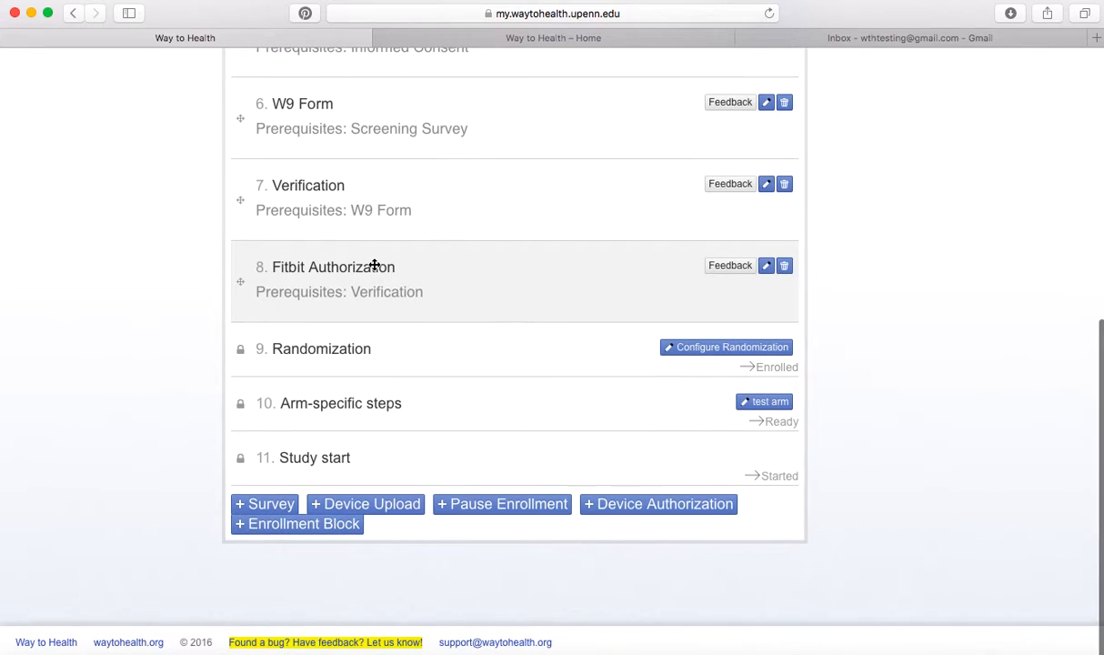
click(383, 514)
scroll(162, 332, down, 2)
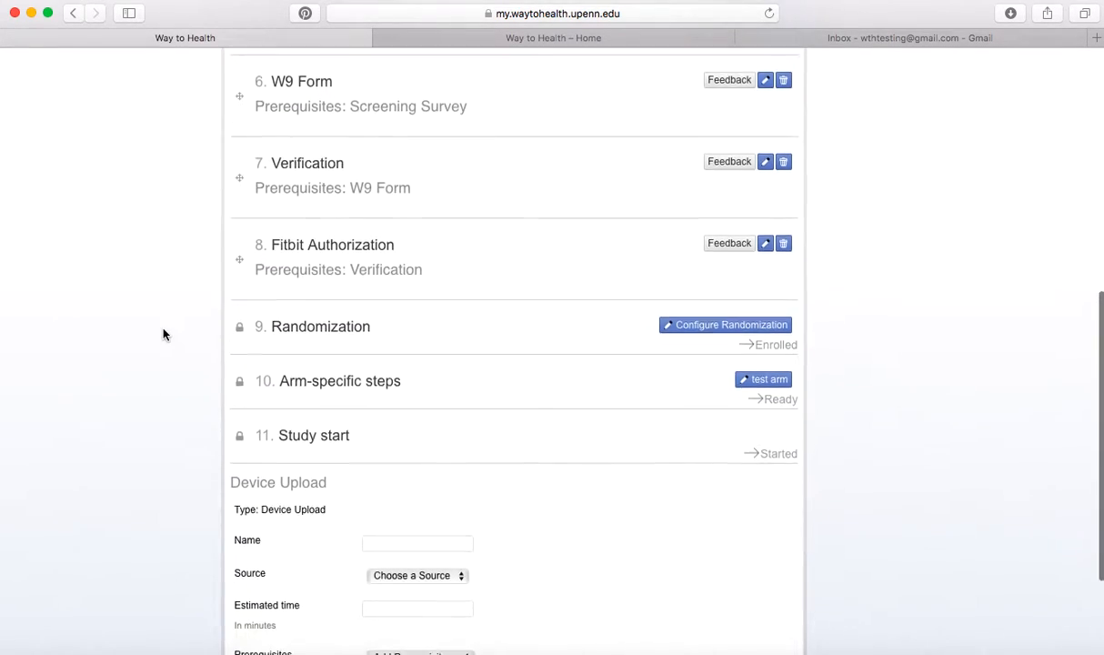
scroll(163, 333, down, 3)
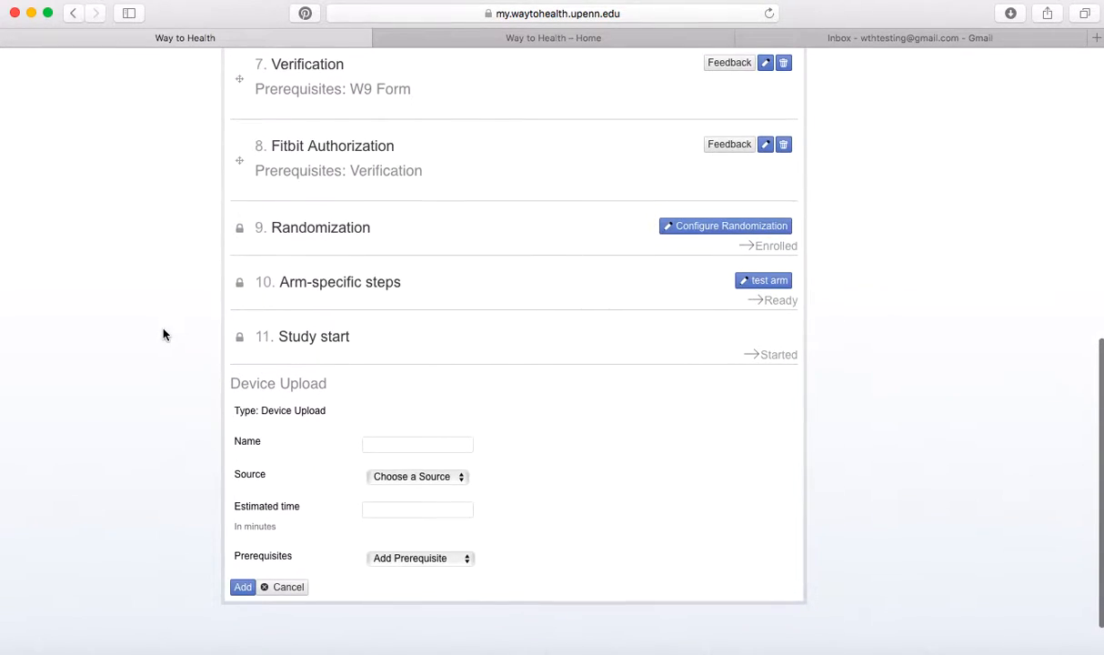
click(387, 442)
text(Fitbit )
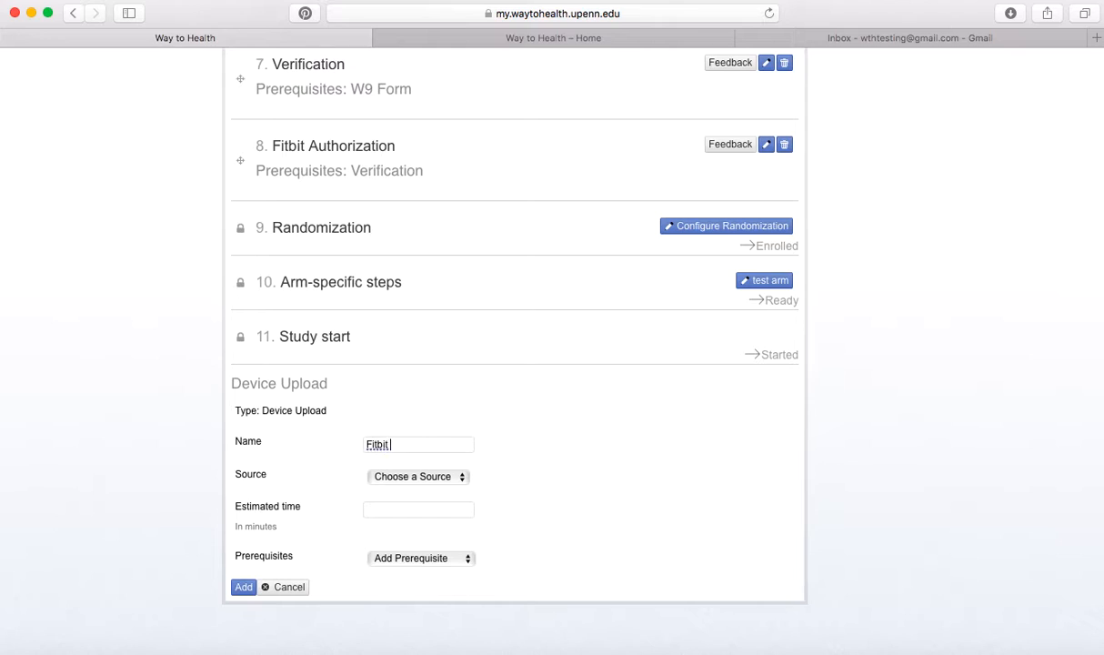
text(Setp)
key(BackSpace)
key(BackSpace)
key(BackSpace)
text(t Up)
click(433, 479)
click(415, 530)
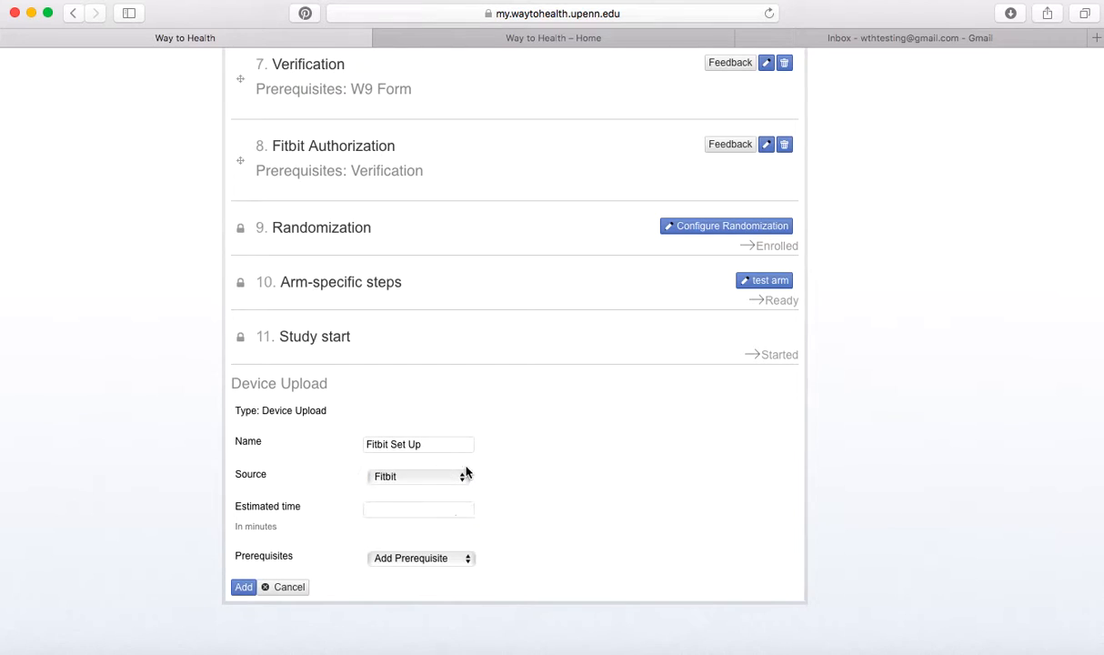
scroll(462, 482, down, 2)
click(425, 514)
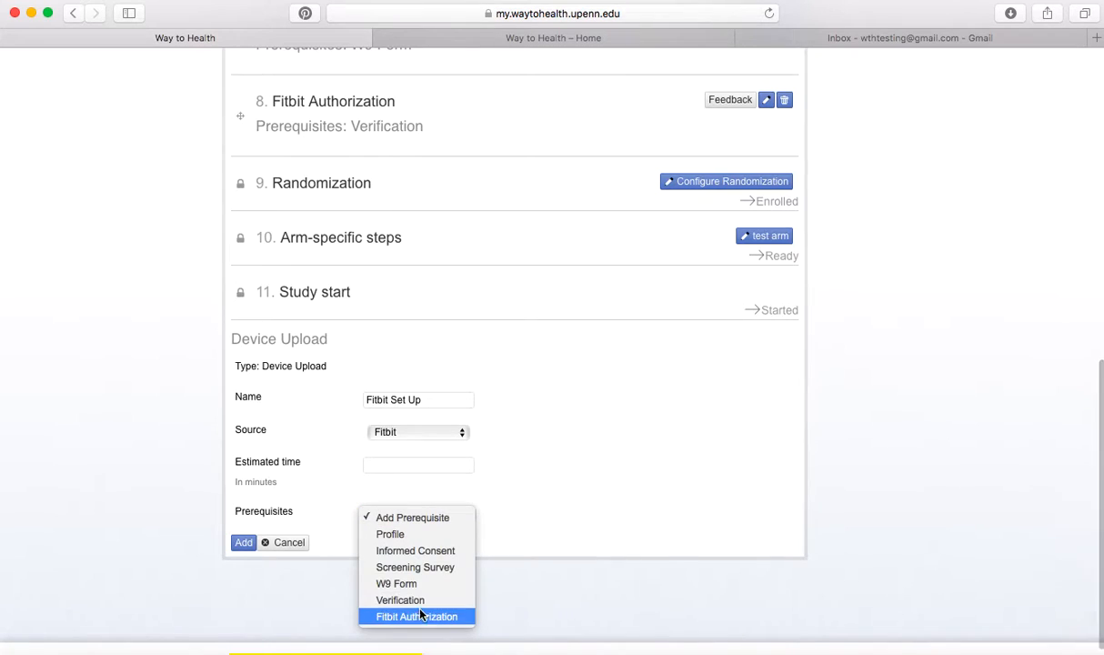
click(424, 612)
click(244, 562)
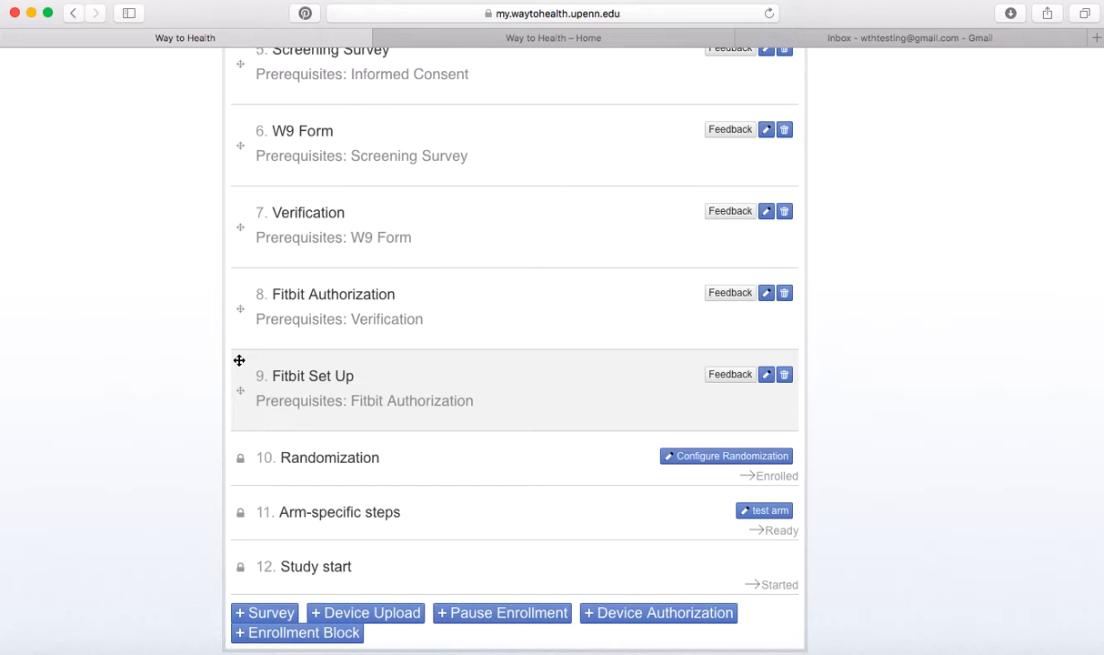
scroll(480, 382, down, 2)
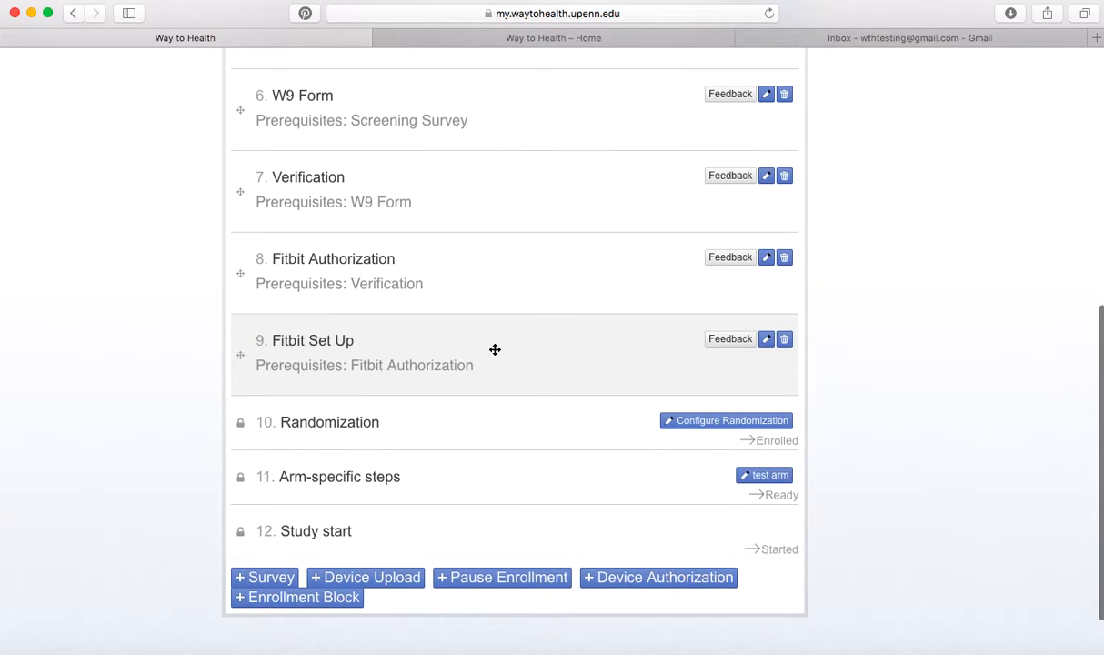
Add an enrollment block named 'Run In Period' with Fitbit Set Up as its prerequisite.
click(319, 601)
scroll(455, 328, down, 5)
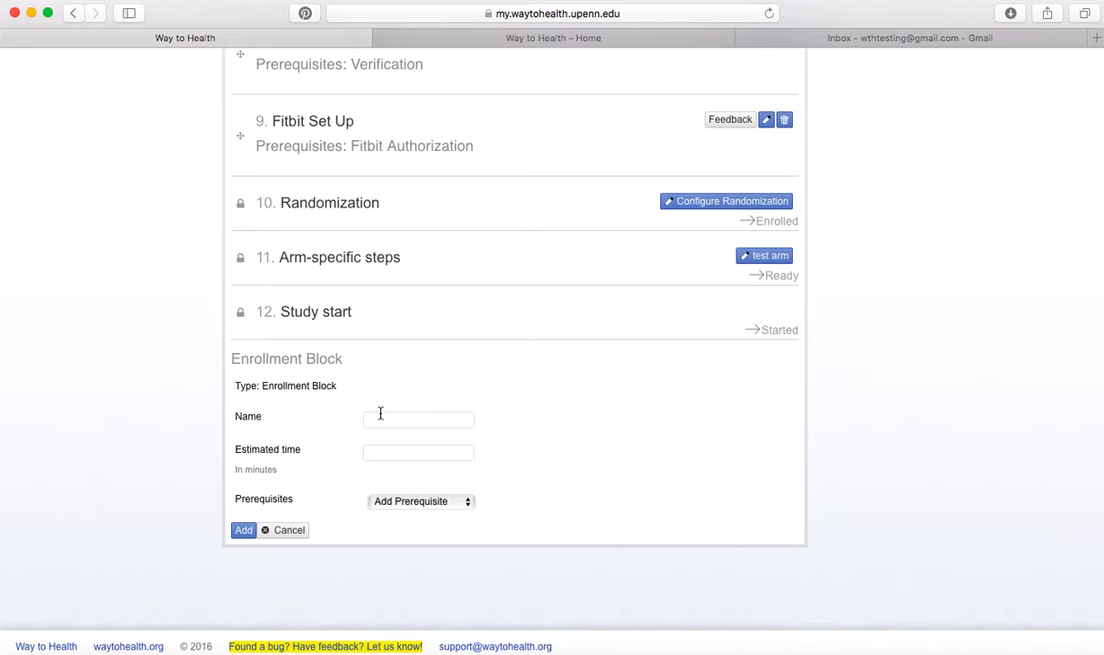
text(Run In Period)
click(423, 502)
click(409, 620)
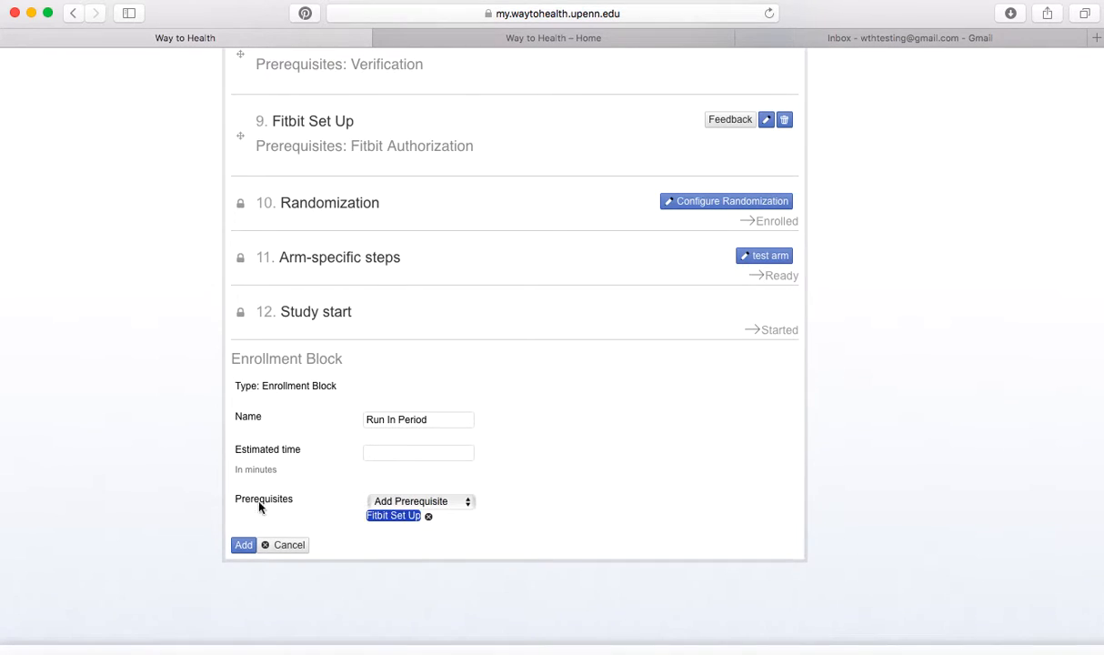
click(243, 546)
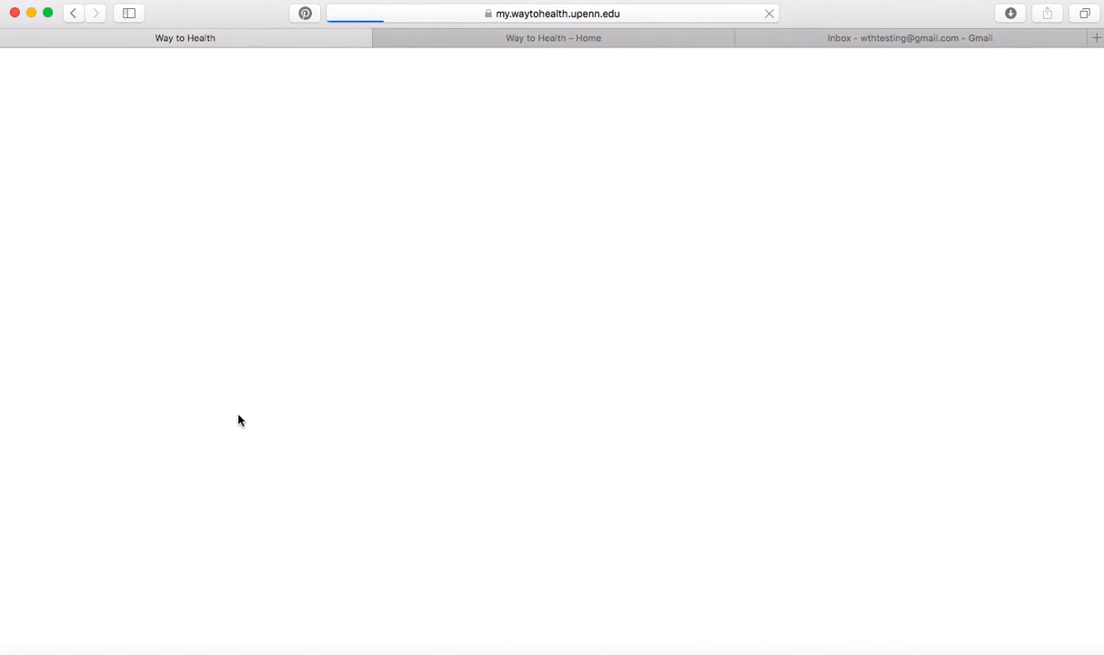
scroll(227, 360, down, 1)
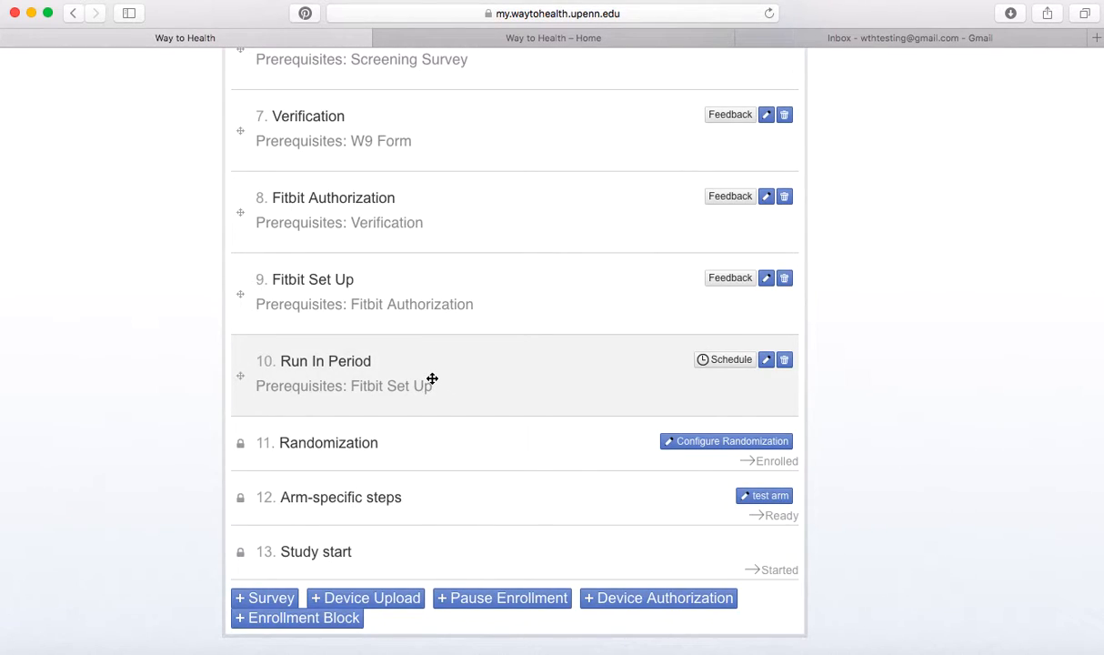
Open Run In Period's schedule and start a Device Upload encounter sourced from Fitbit.
click(718, 362)
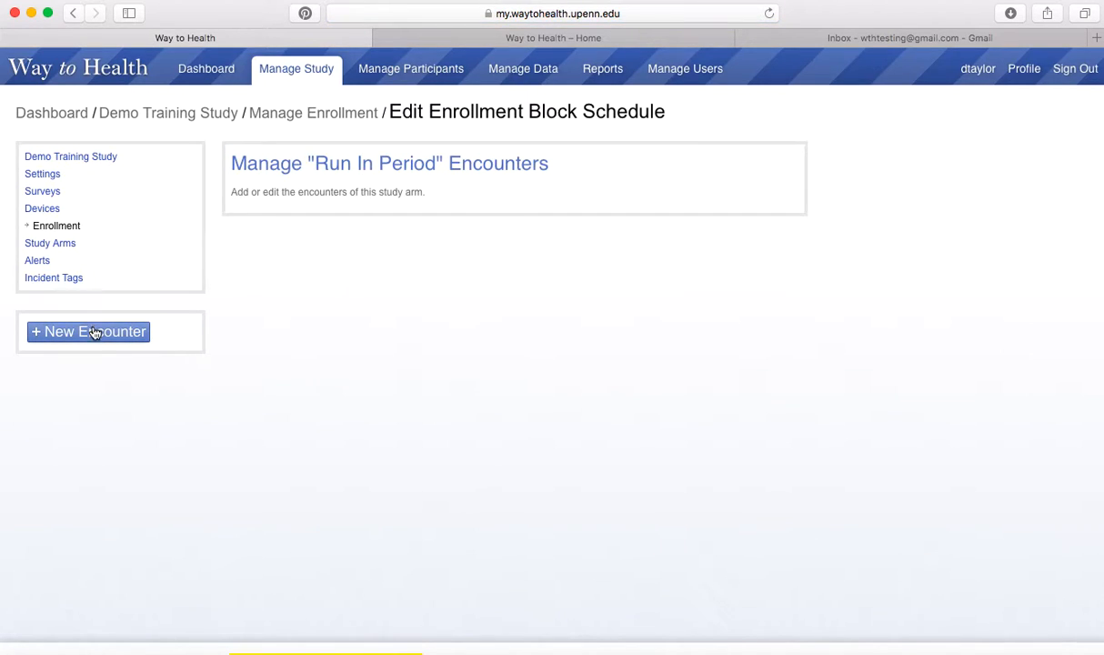
click(96, 337)
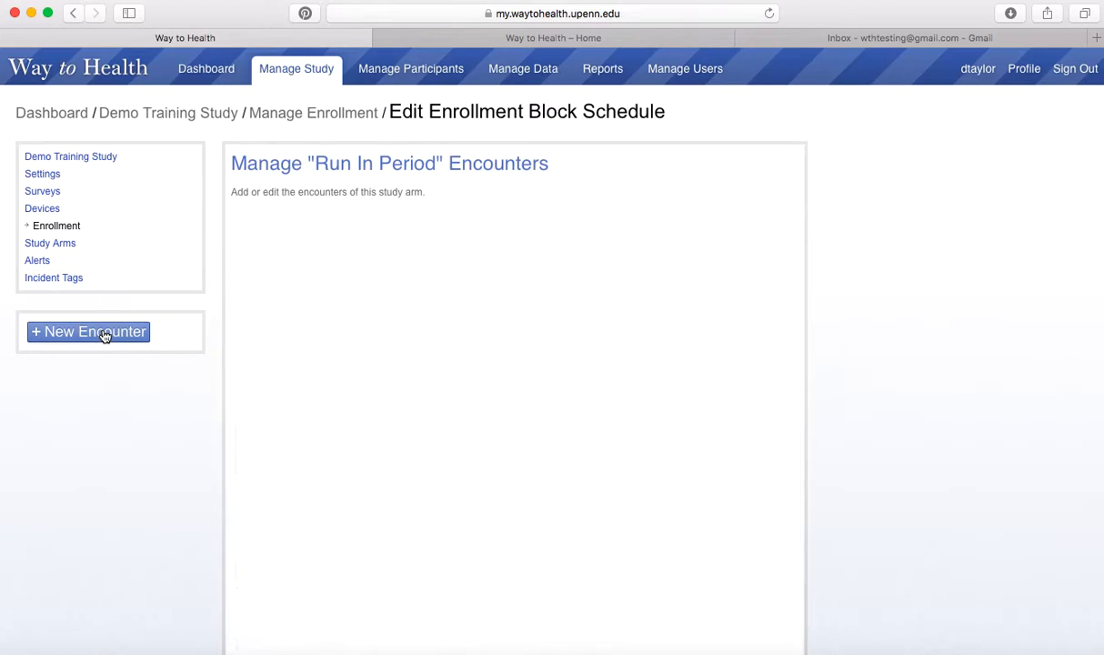
click(325, 251)
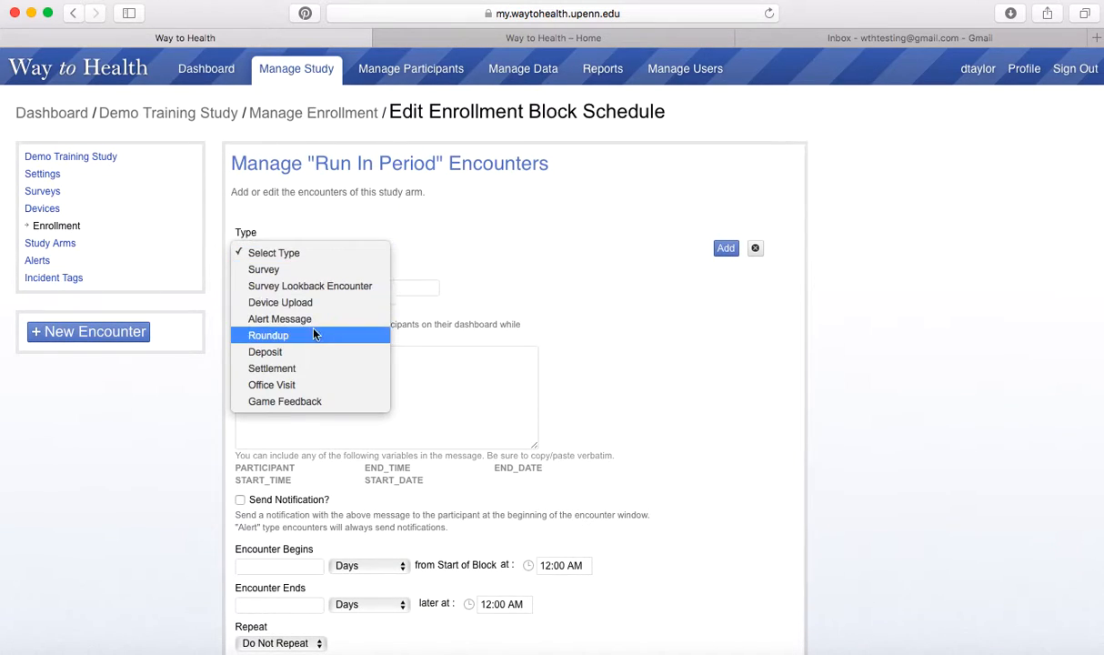
click(312, 303)
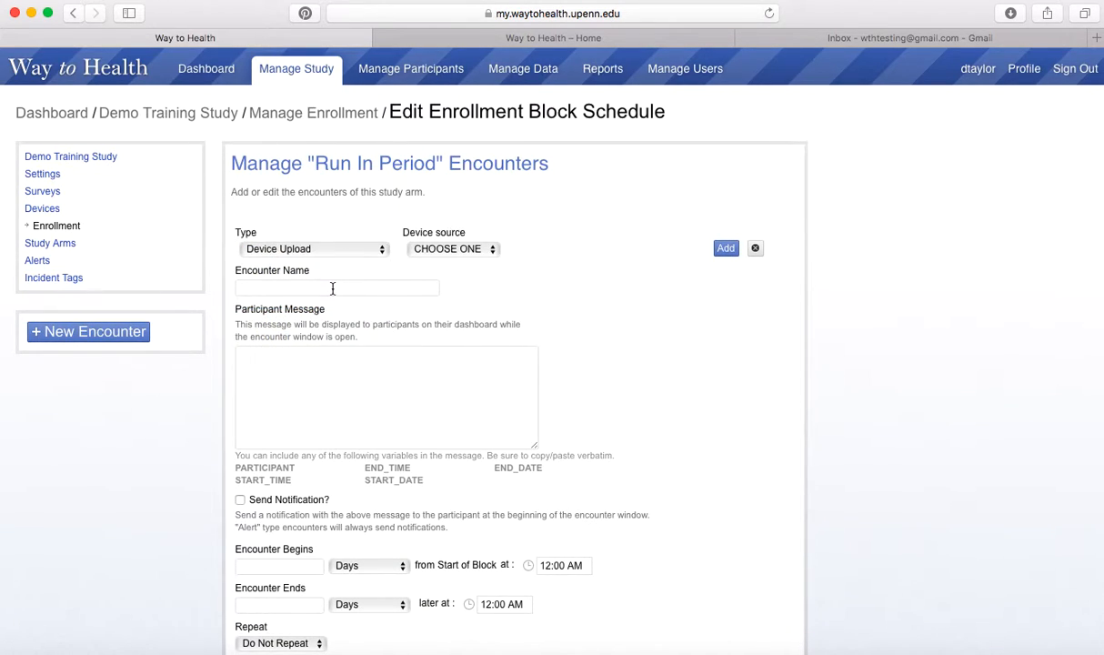
click(445, 251)
click(427, 302)
Name the draft encounter 'Fitbit steps', then discard it, leaving the schedule empty.
click(378, 284)
text(Fitbit steps)
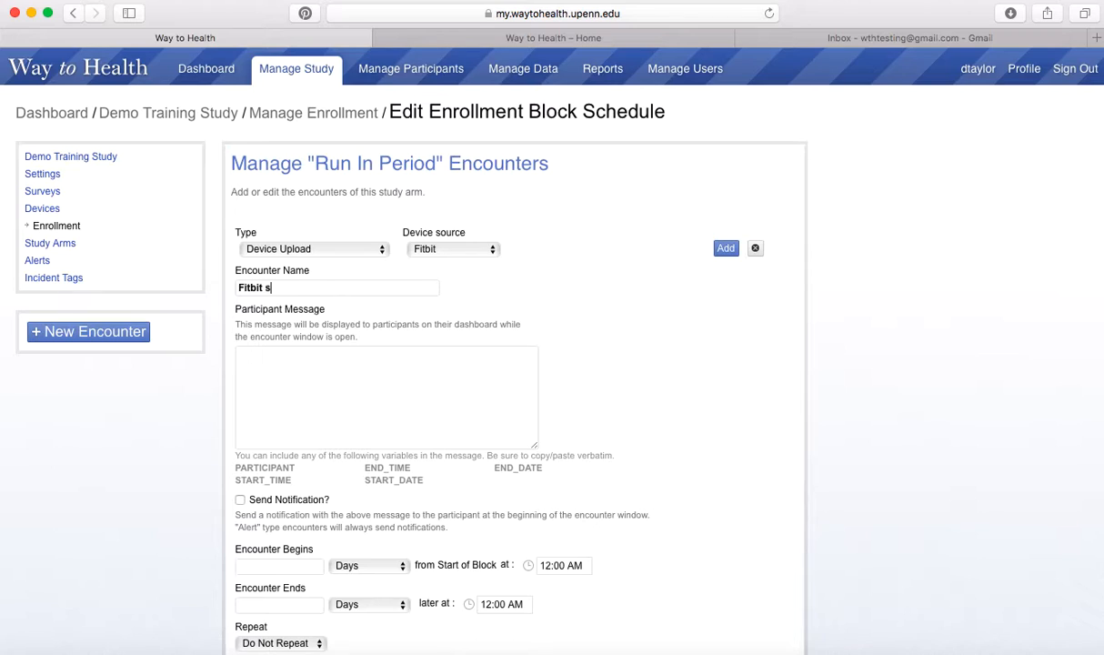
click(452, 355)
scroll(427, 257, down, 1)
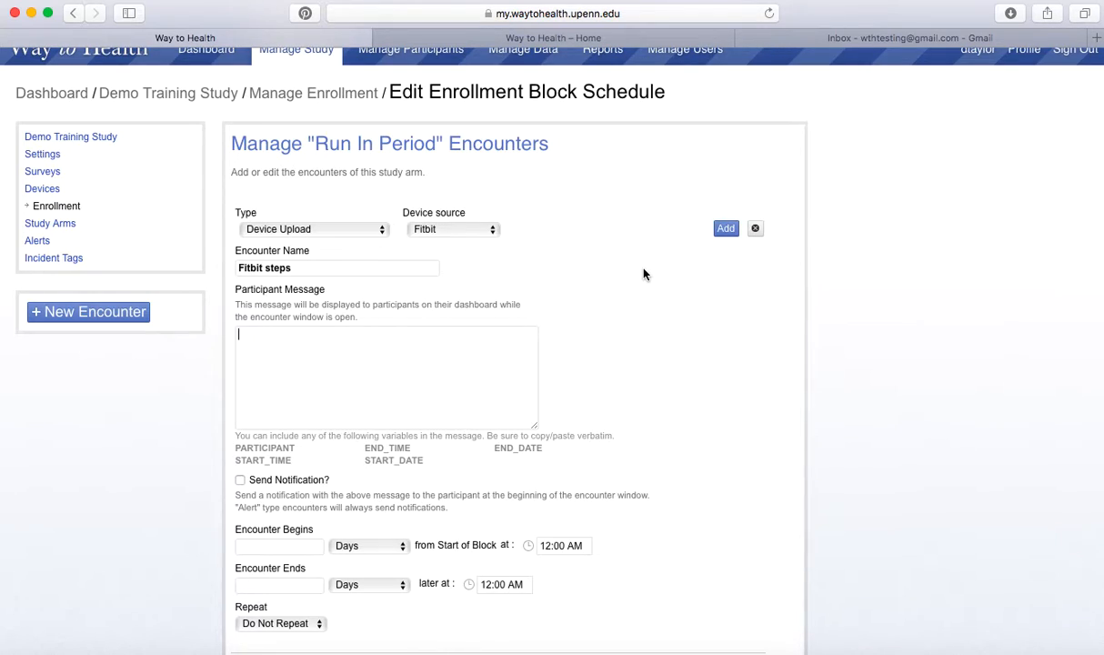
click(754, 229)
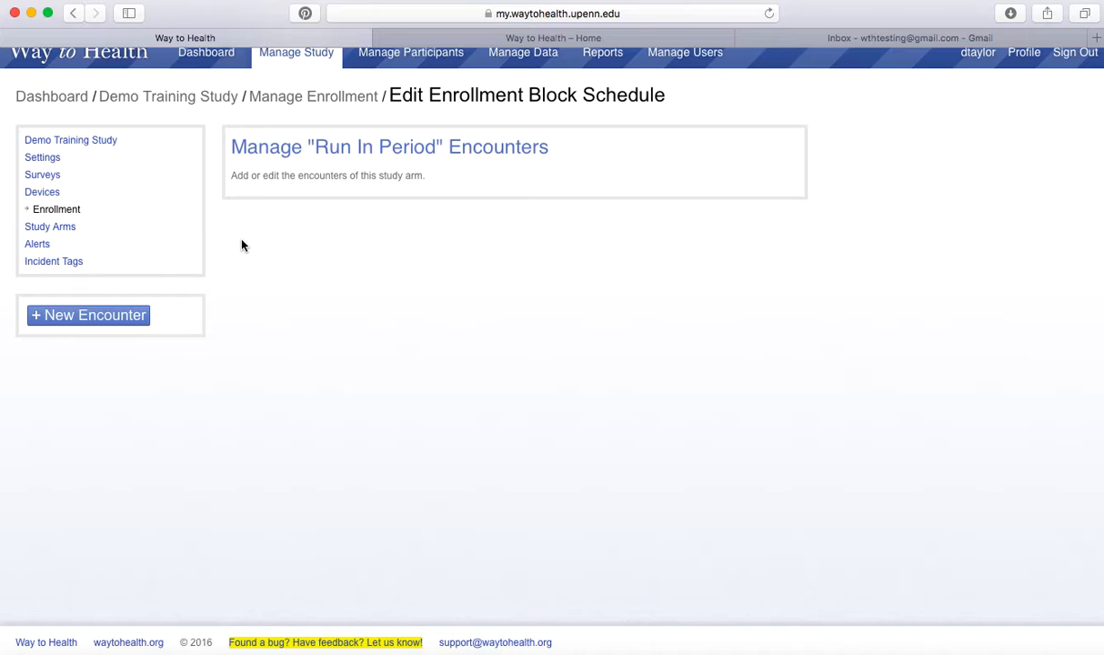
click(109, 315)
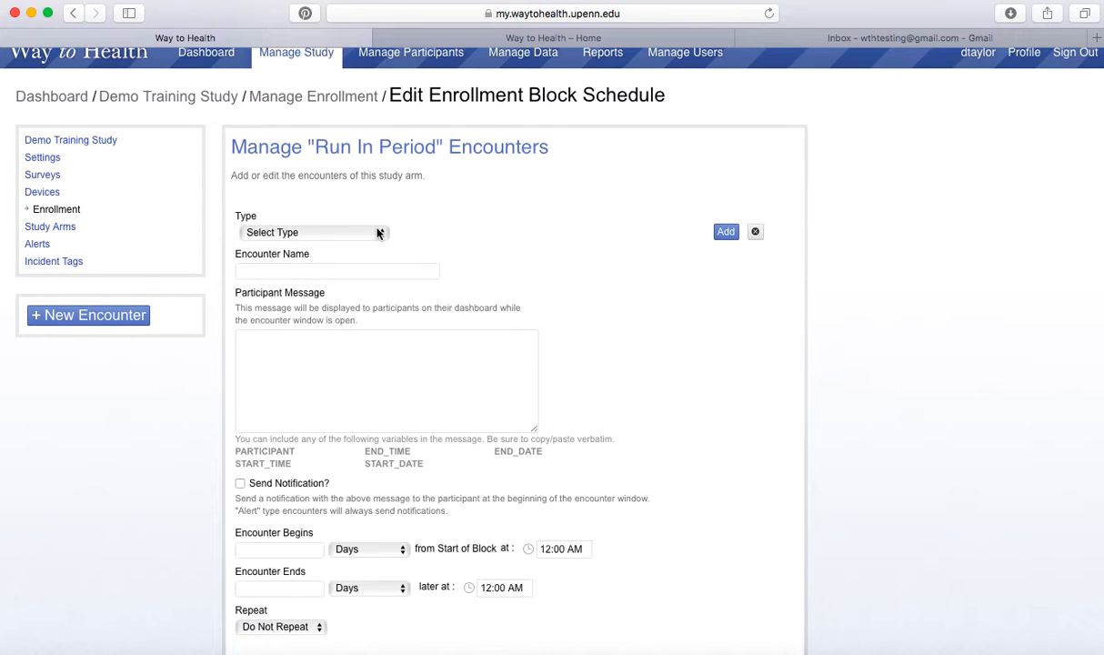
click(350, 234)
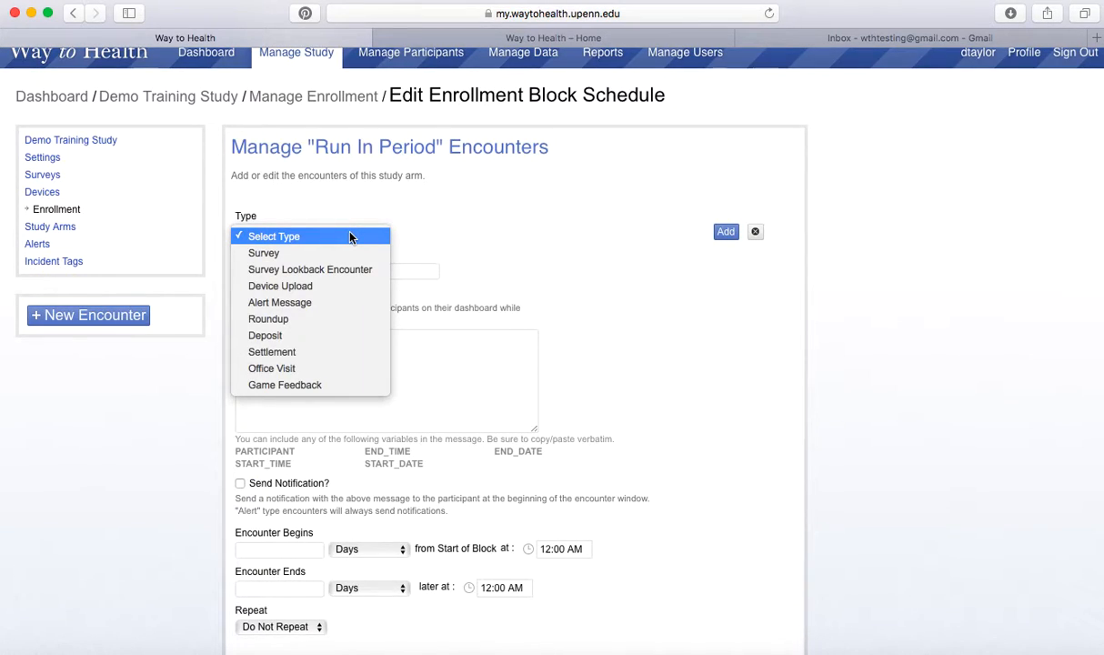
click(345, 254)
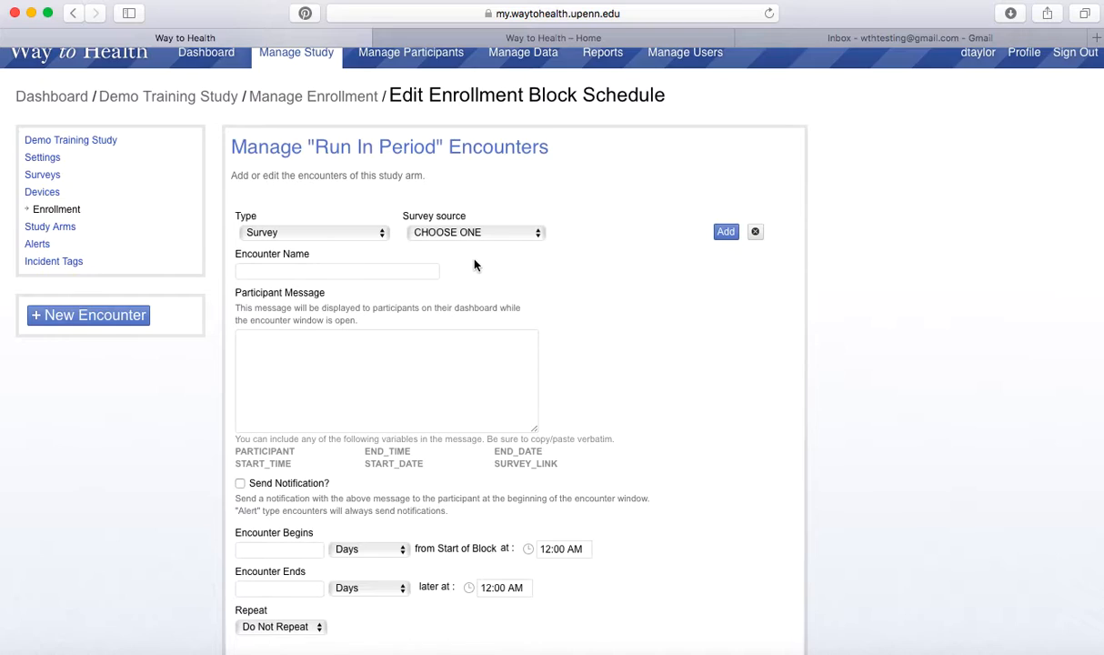
click(368, 271)
text(Initial Weight)
scroll(613, 271, down, 1)
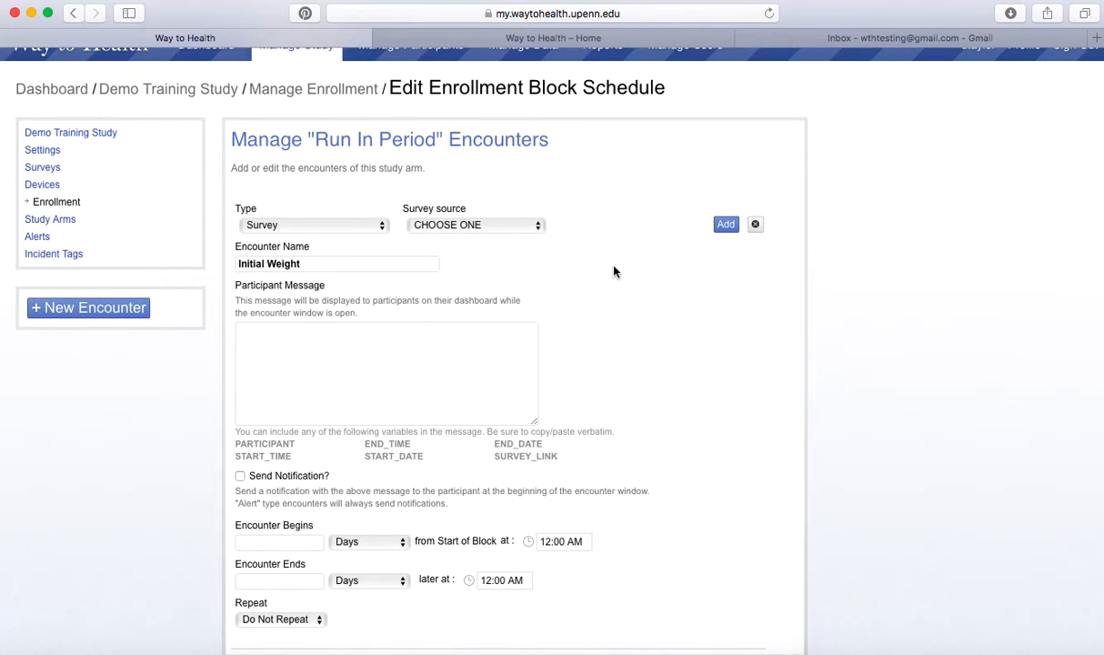
scroll(614, 271, up, 1)
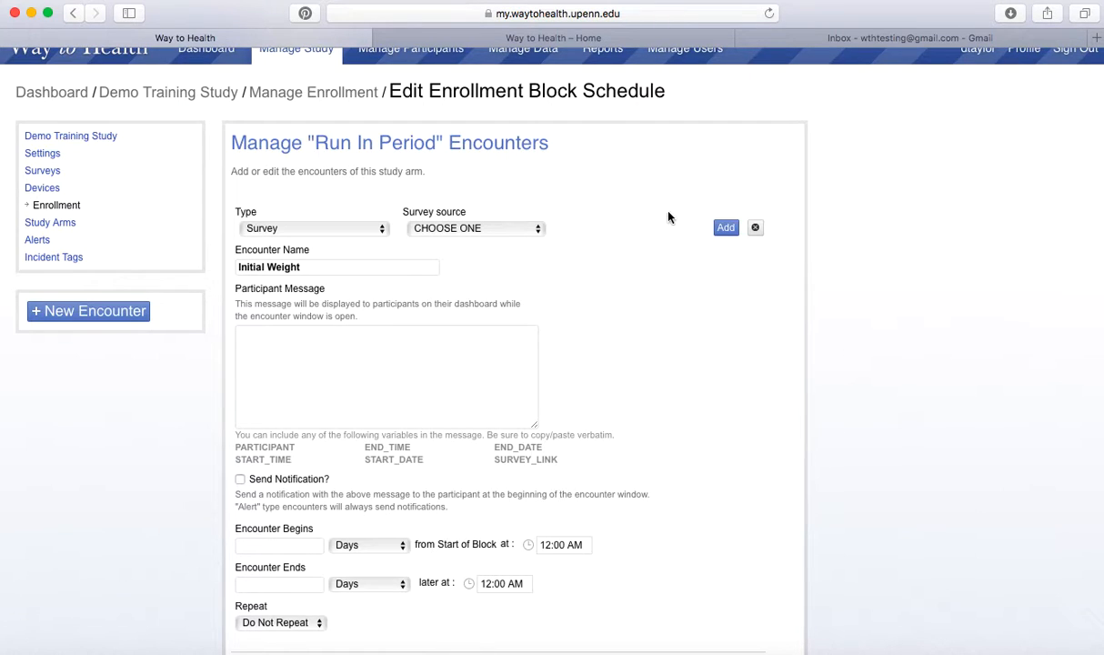
scroll(669, 216, down, 3)
scroll(668, 216, up, 4)
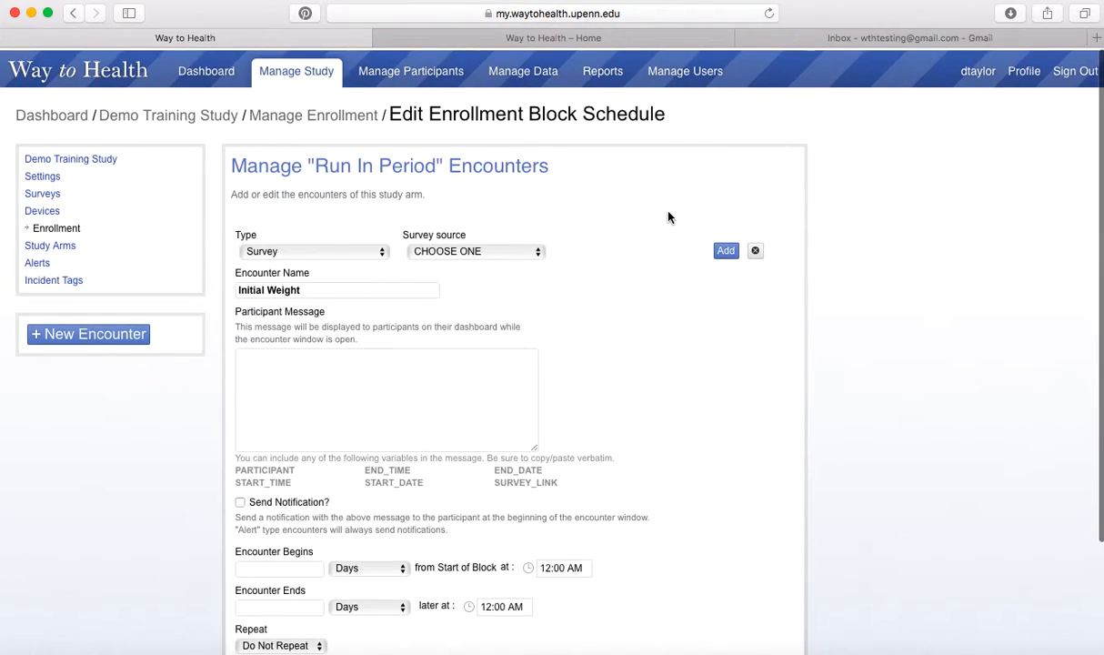
click(756, 251)
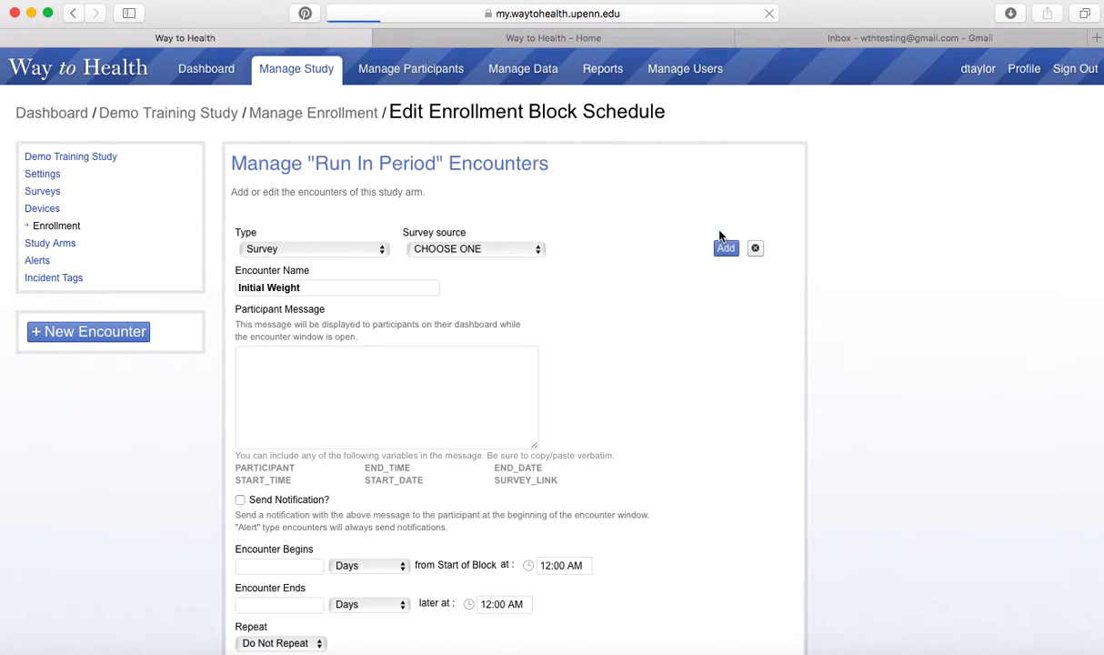
Scroll through the enrollment steps, then open Manage Participants listing the four participants.
click(73, 225)
scroll(892, 291, down, 3)
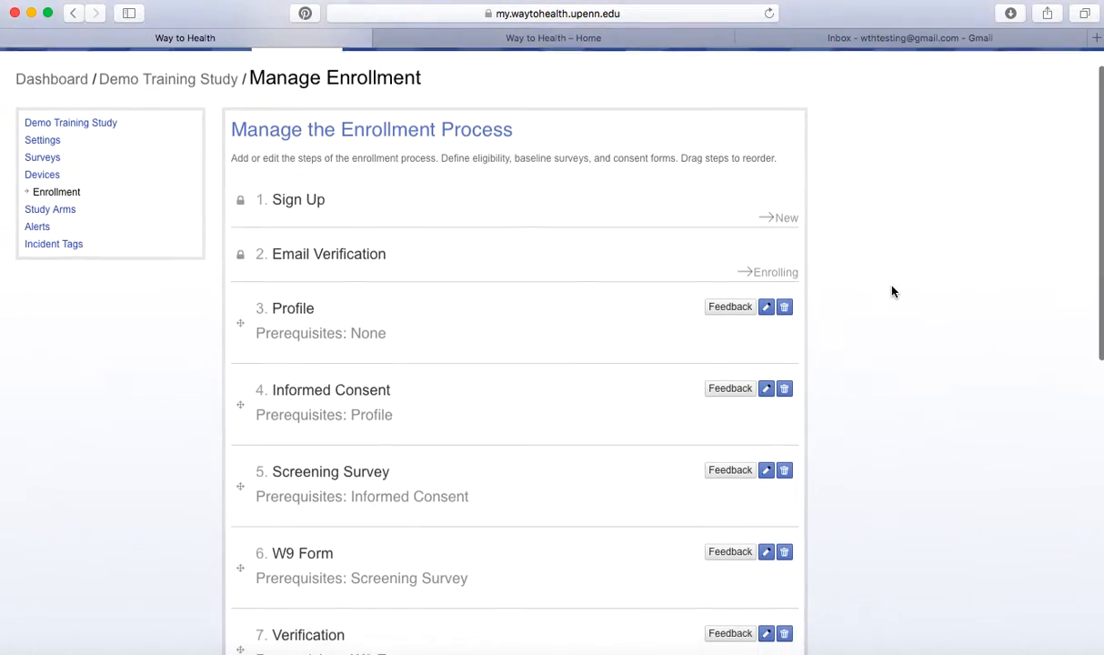
scroll(892, 291, down, 1)
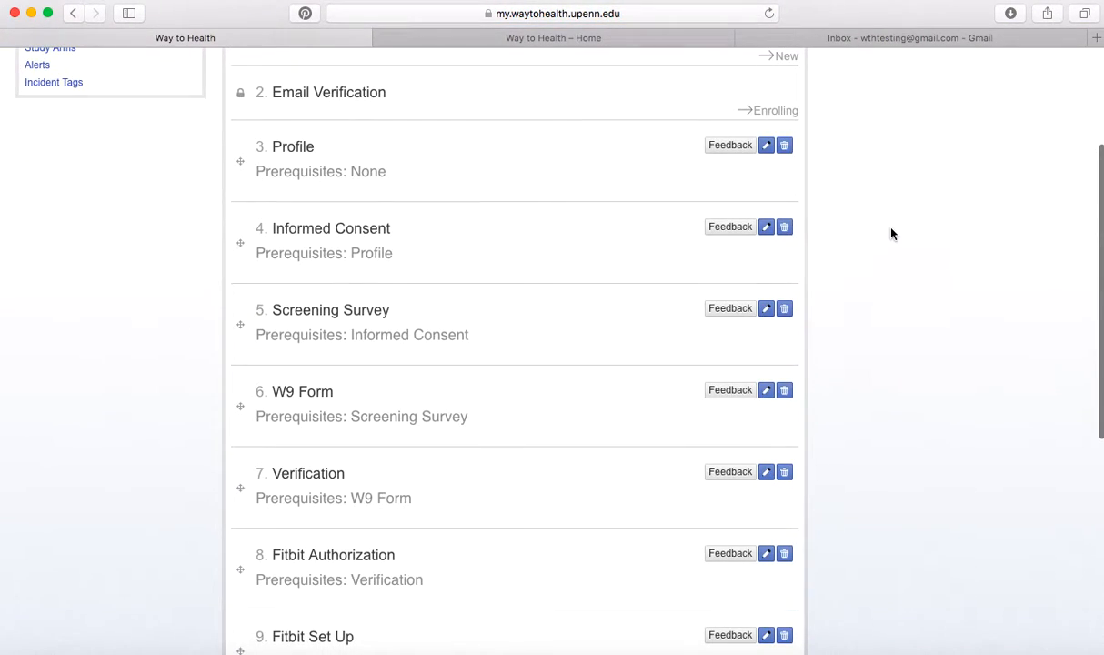
scroll(892, 290, down, 4)
scroll(881, 201, down, 3)
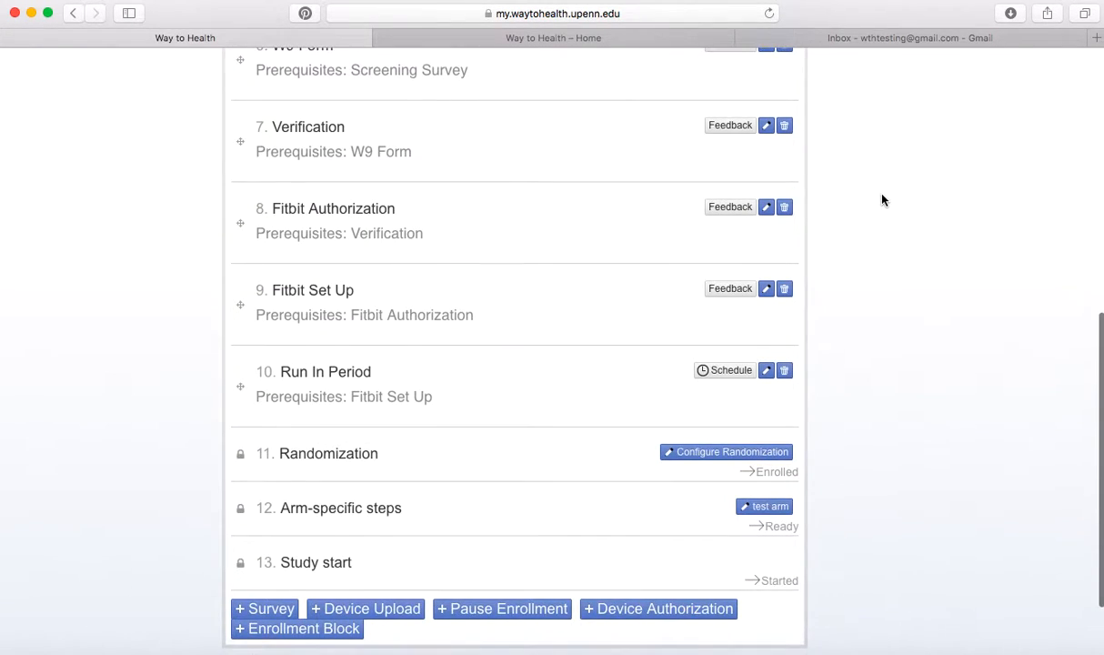
scroll(881, 198, down, 1)
scroll(841, 260, down, 1)
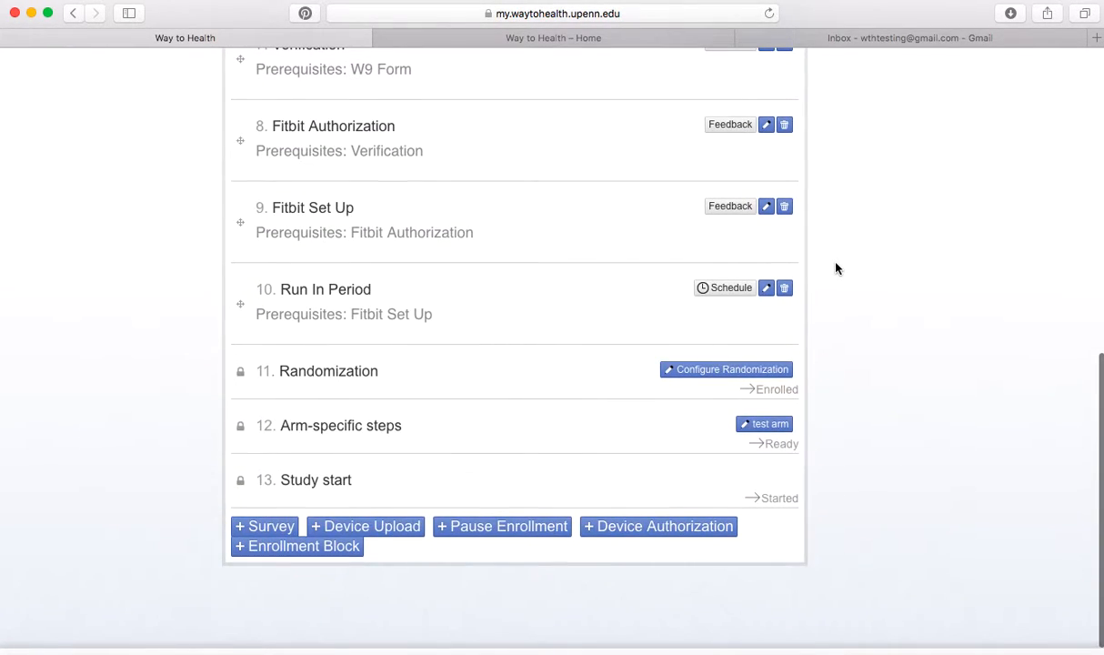
scroll(837, 269, up, 10)
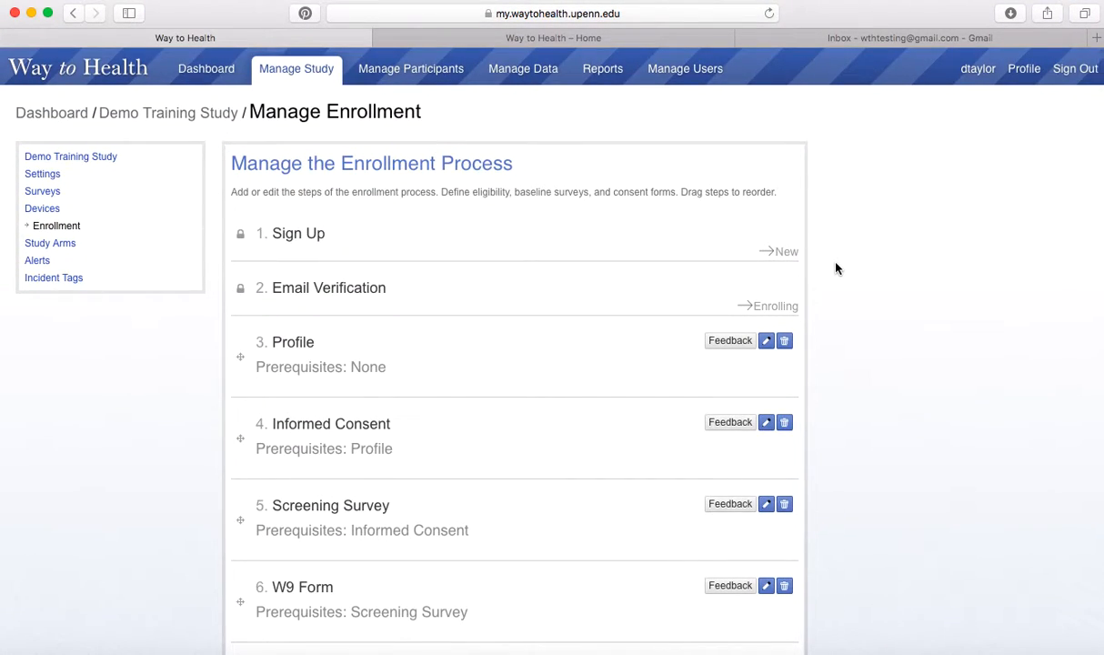
click(418, 76)
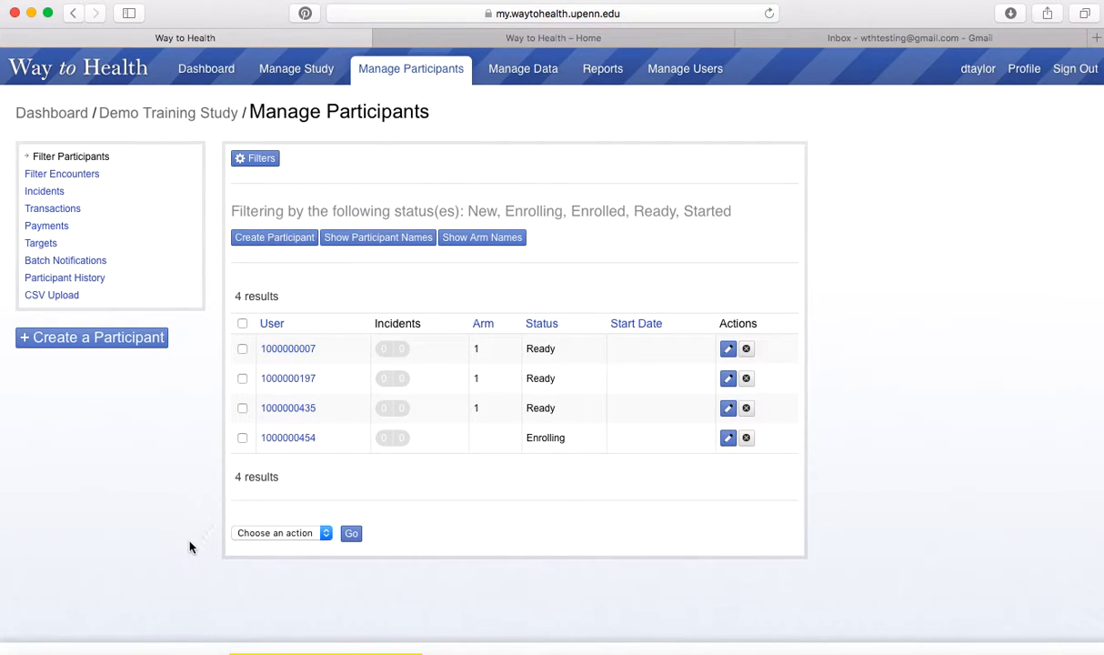
Start a new participant and enter the username, first name and last name.
click(102, 338)
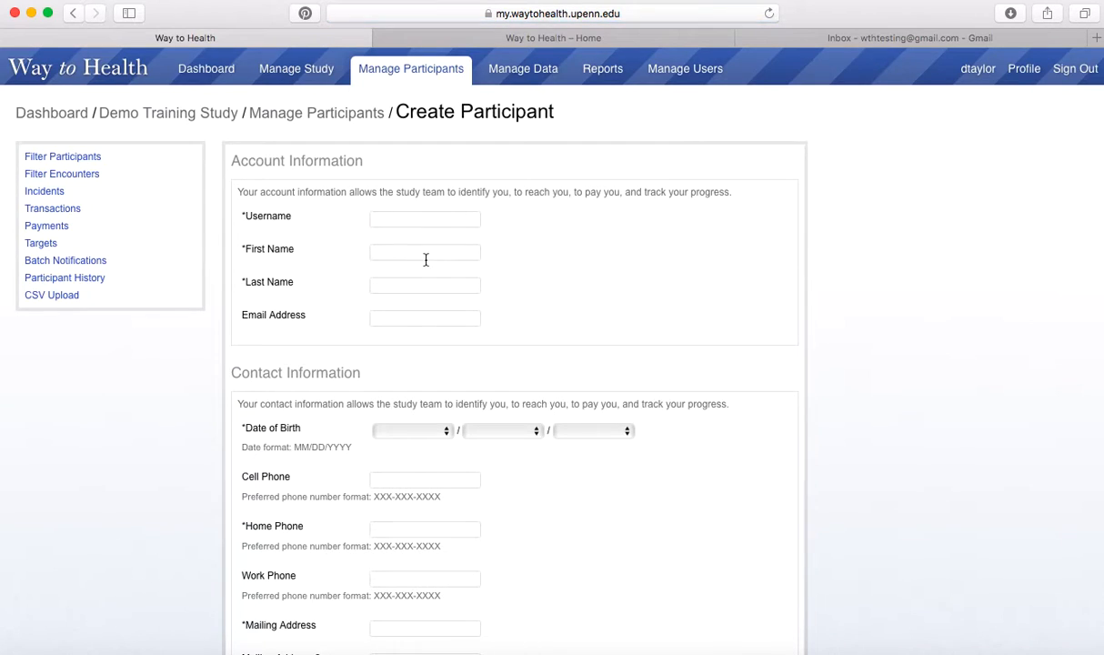
text(demo)
key(Tab)
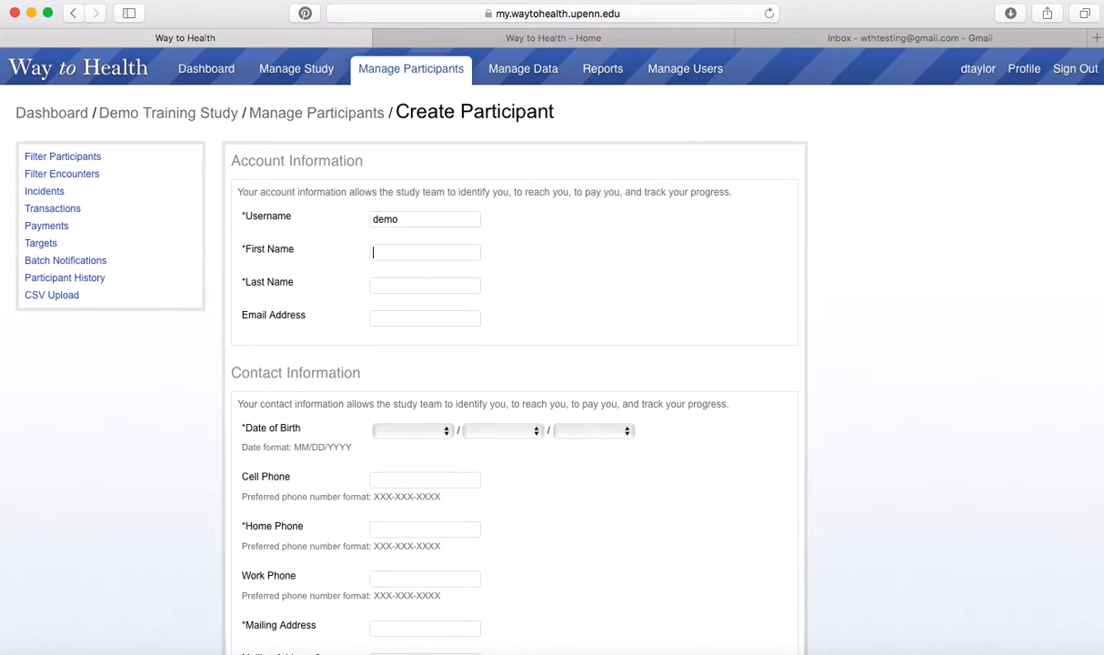
text(demo)
key(Tab)
text(testing)
key(Tab)
scroll(552, 351, down, 1)
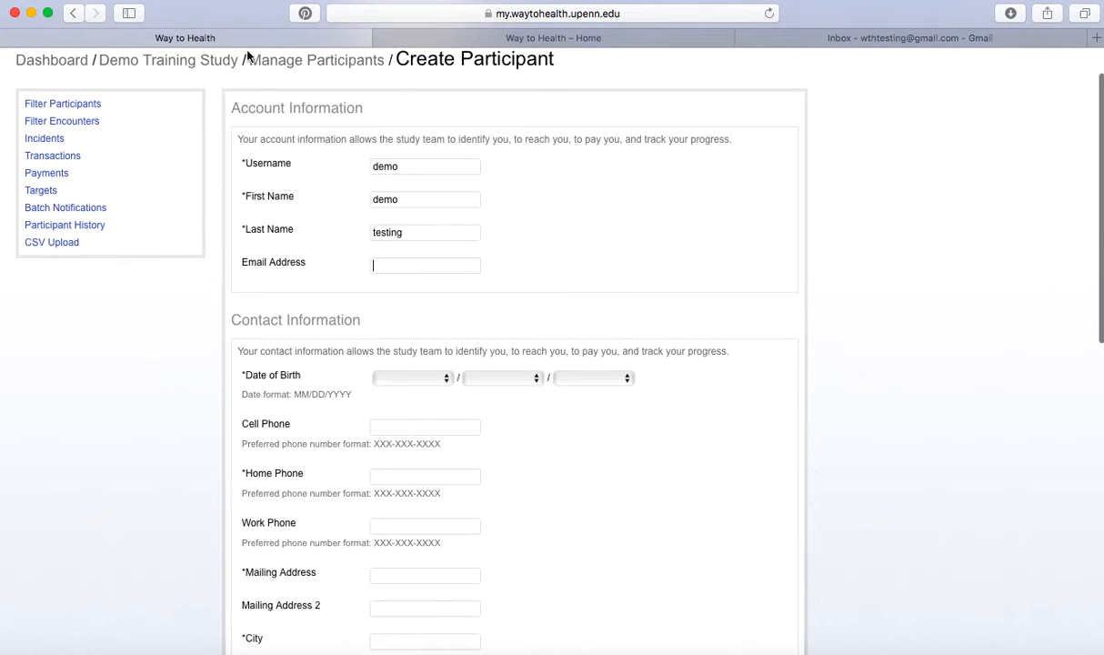
click(427, 376)
click(432, 428)
click(532, 378)
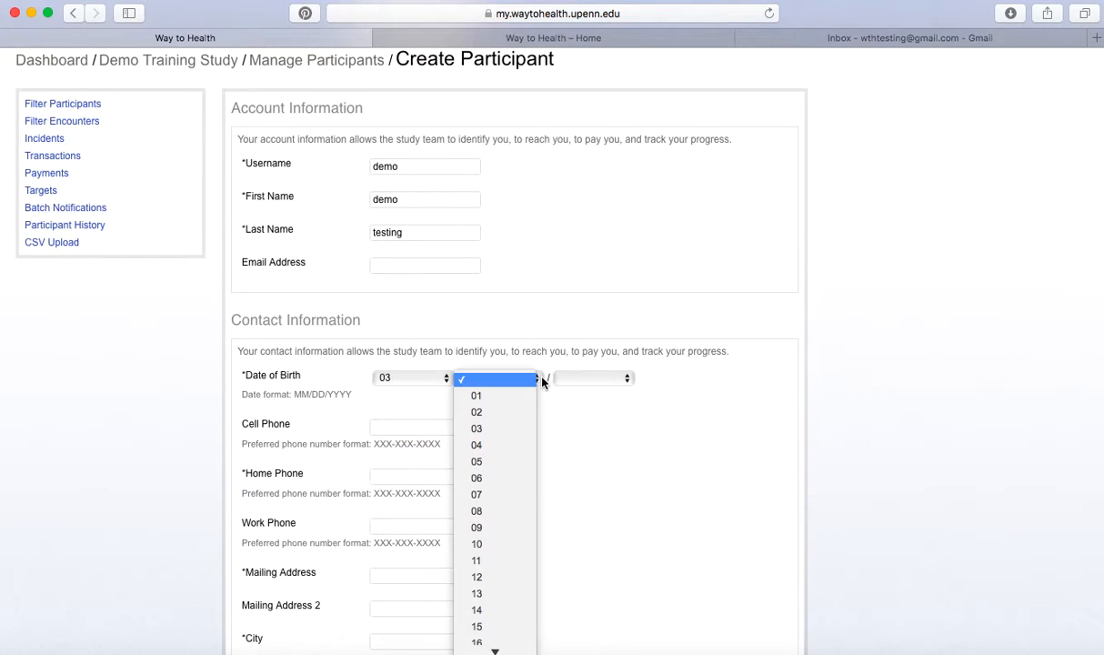
click(525, 411)
click(615, 377)
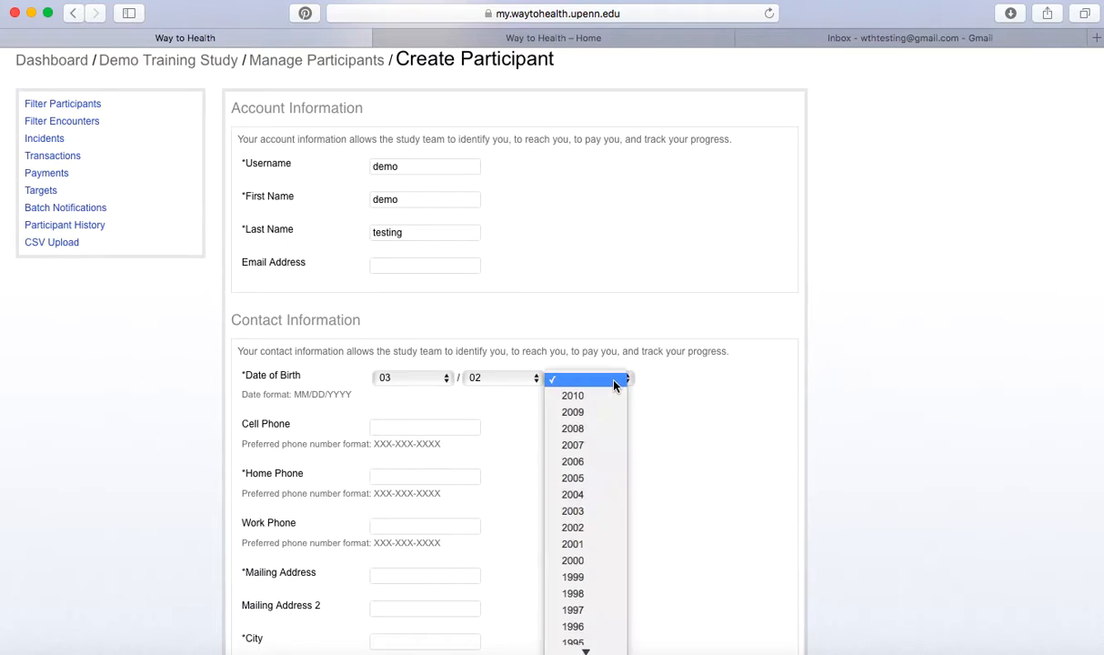
click(605, 414)
scroll(495, 440, down, 2)
text(111)
key(Down)
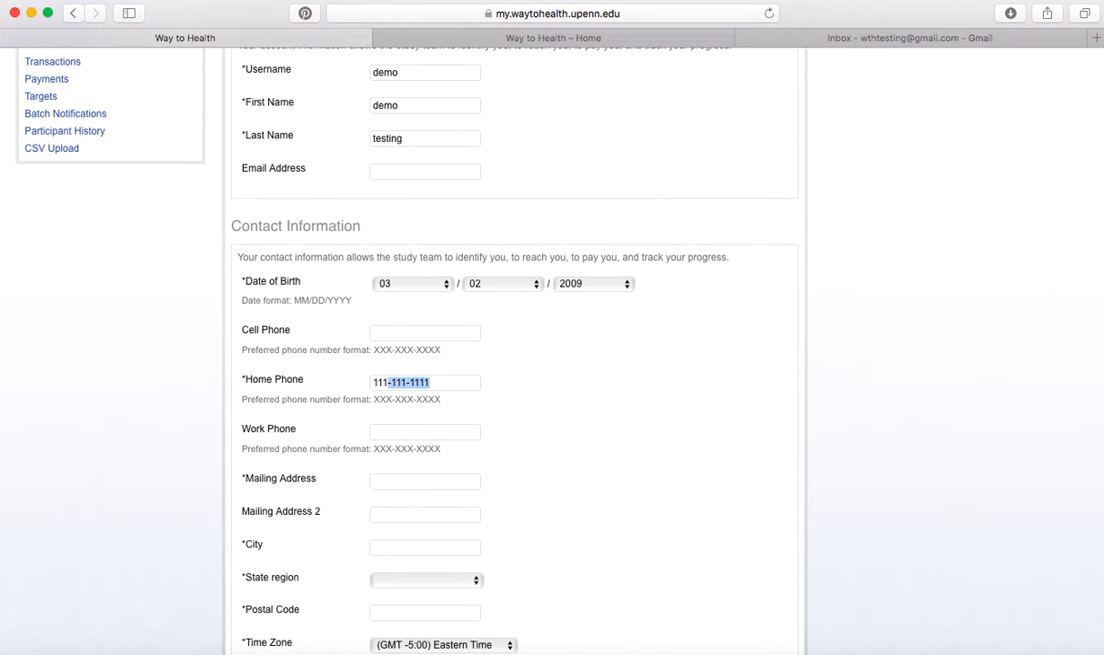
key(Tab)
Fill in the participant's street address, city, state and postal code.
text(demo)
key(Tab)
text(p)
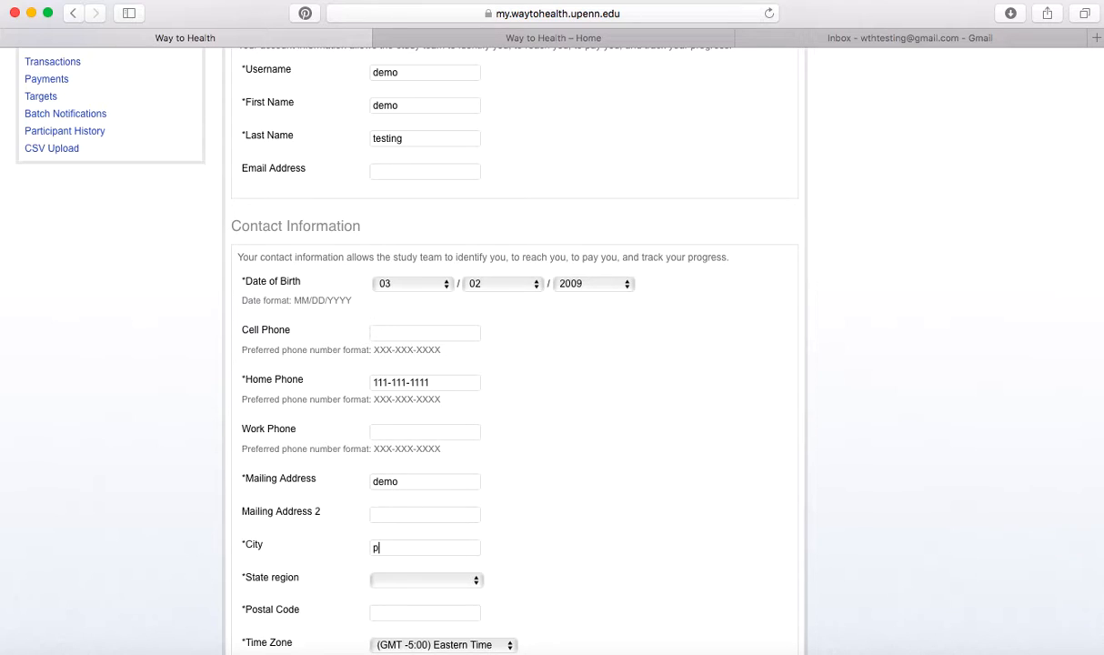
key(Down)
key(Down)
key(Up)
key(Return)
click(445, 580)
click(445, 597)
scroll(453, 335, down, 5)
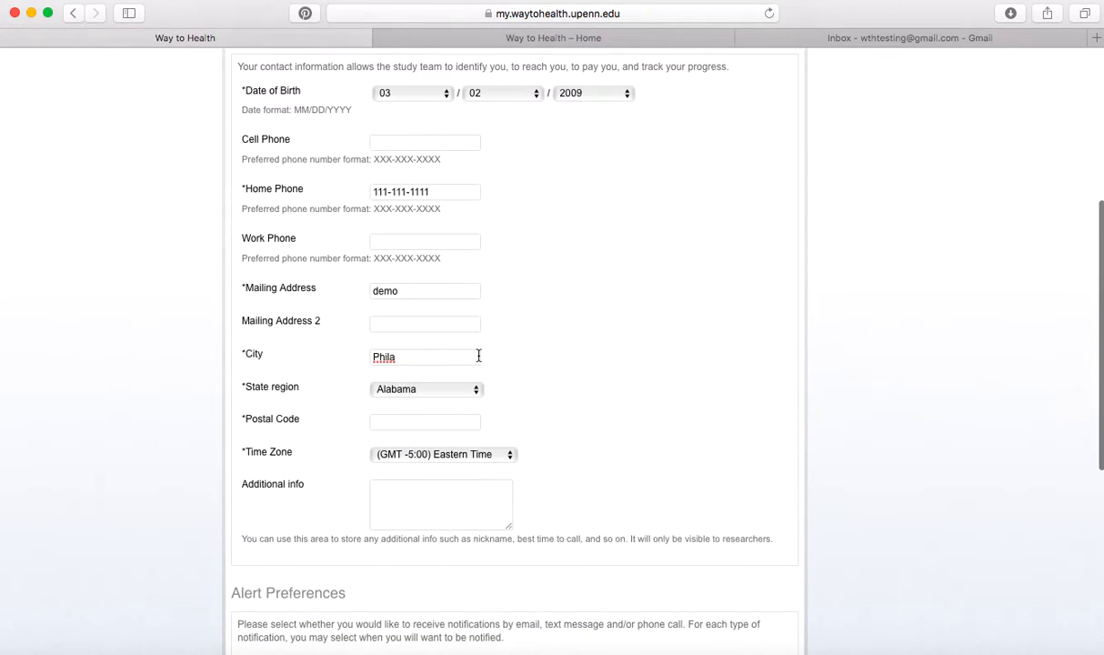
click(385, 423)
text(19103)
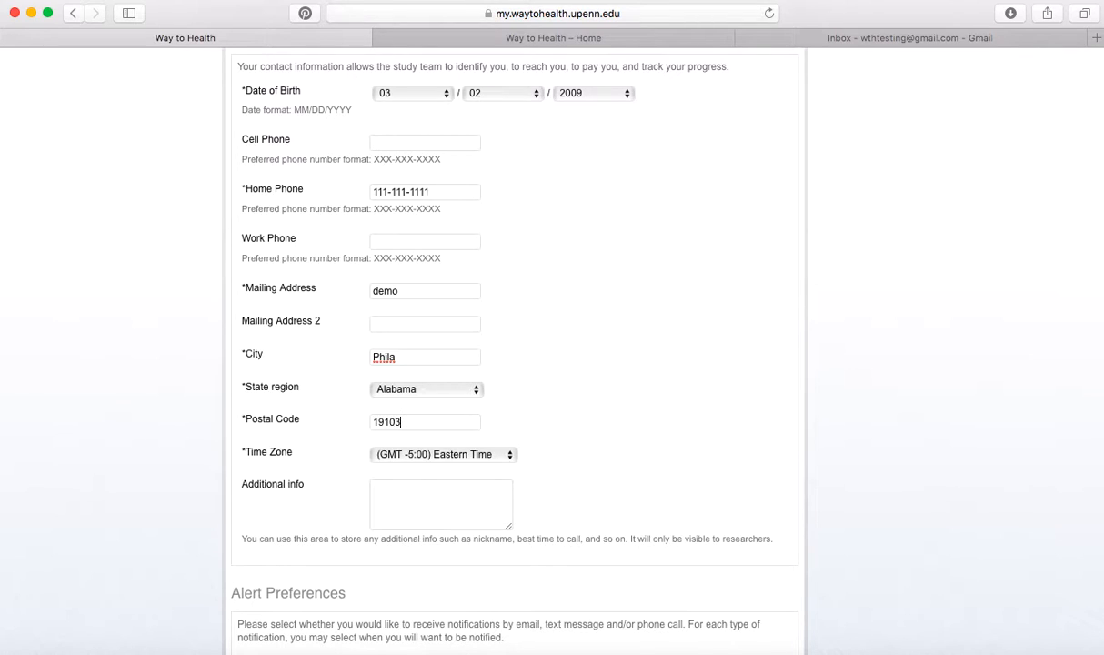
Switch alert preference from Email to Phone call and save the profile.
scroll(636, 291, down, 10)
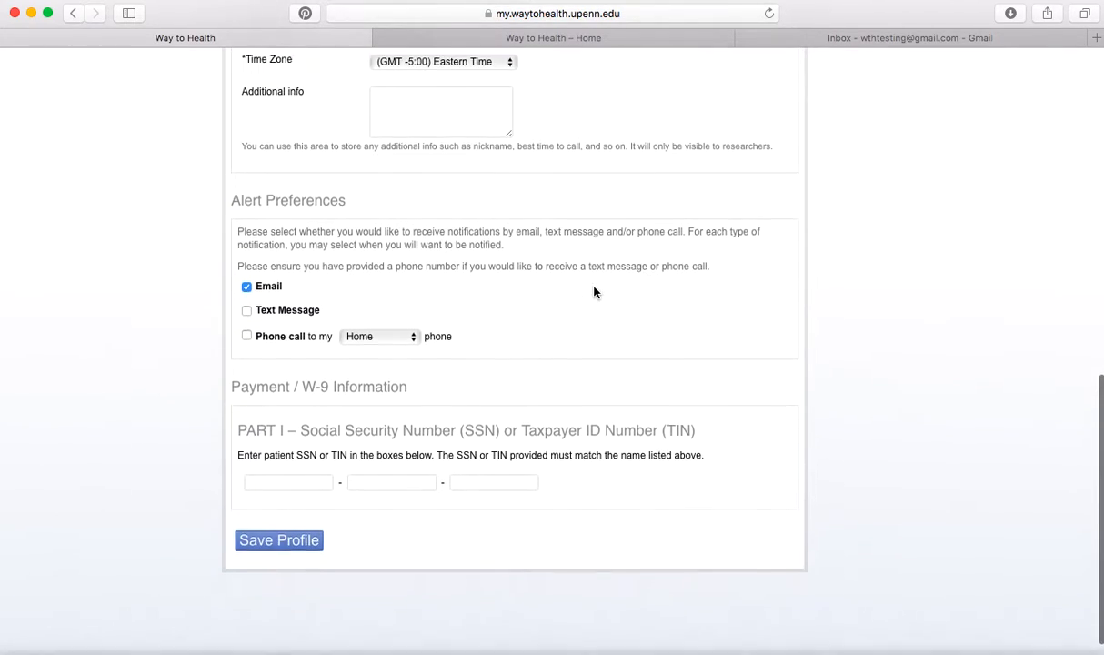
click(246, 331)
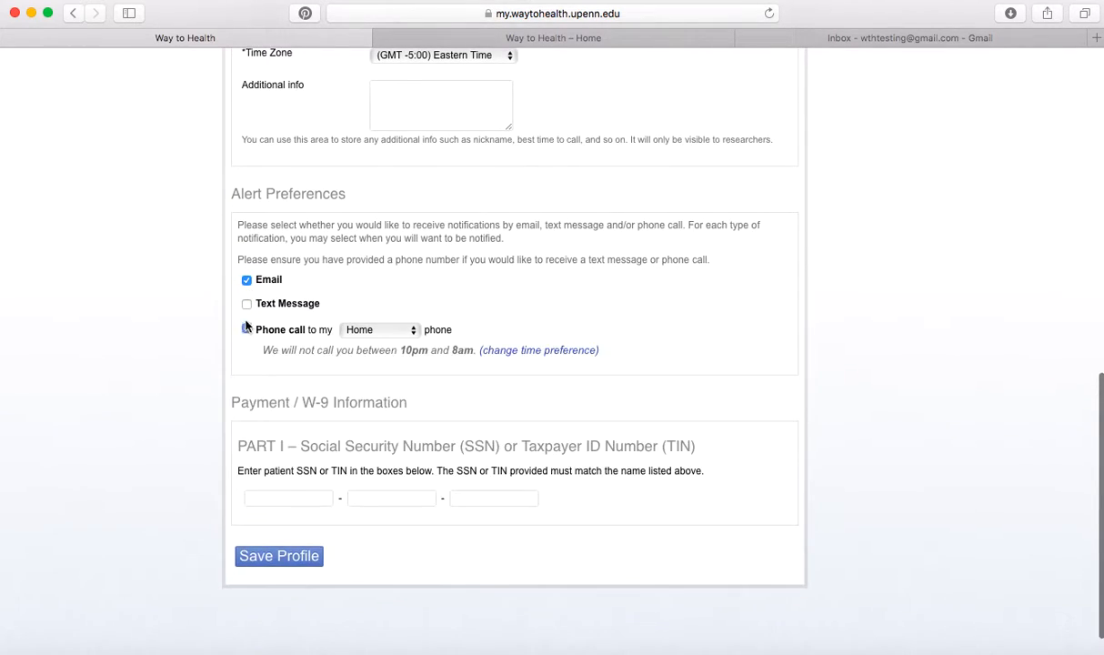
click(246, 280)
click(278, 554)
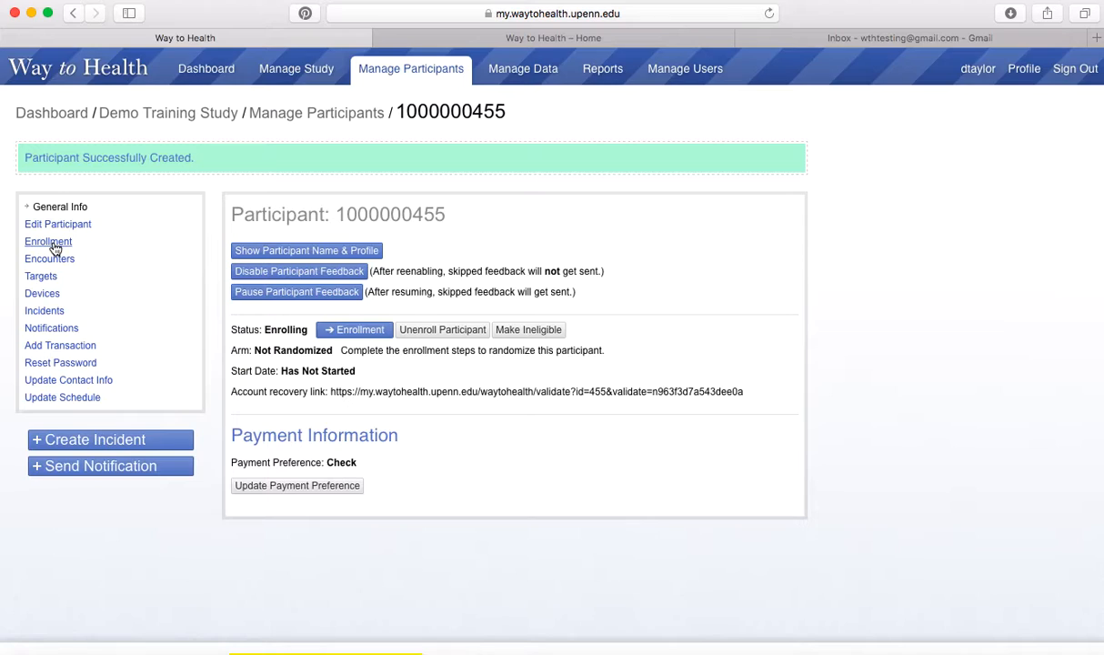
Open the new participant's Enrollment checklist from the Status: Enrolling button.
click(346, 332)
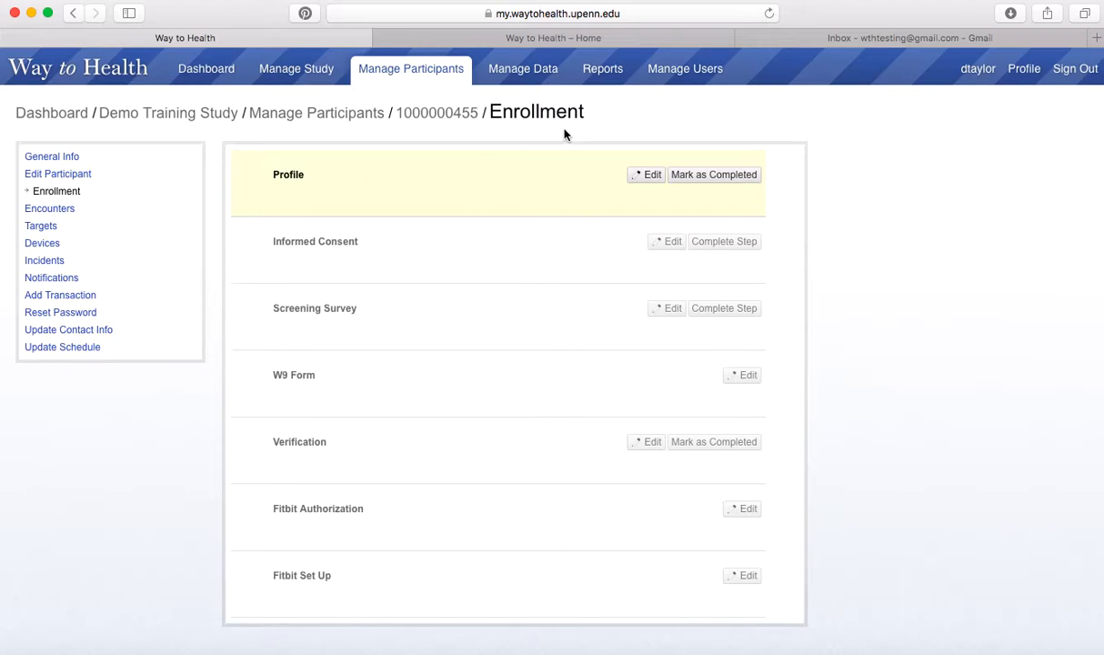
Open the public Enroll form and enter the participant's e-mail address in both e-mail fields.
click(574, 40)
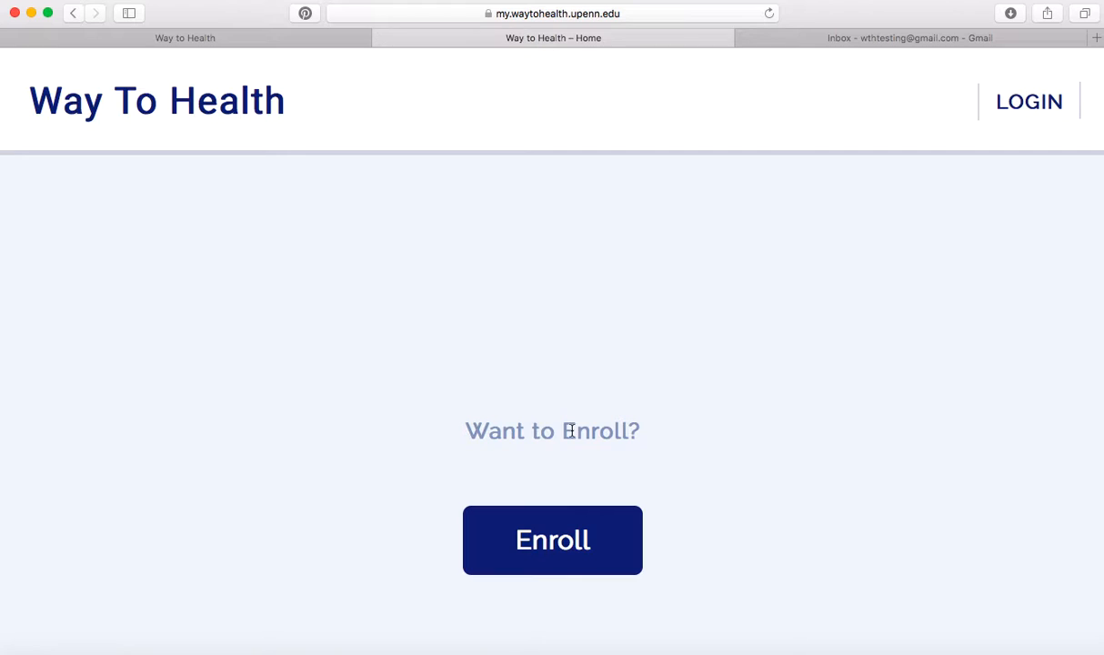
scroll(559, 341, down, 3)
click(545, 368)
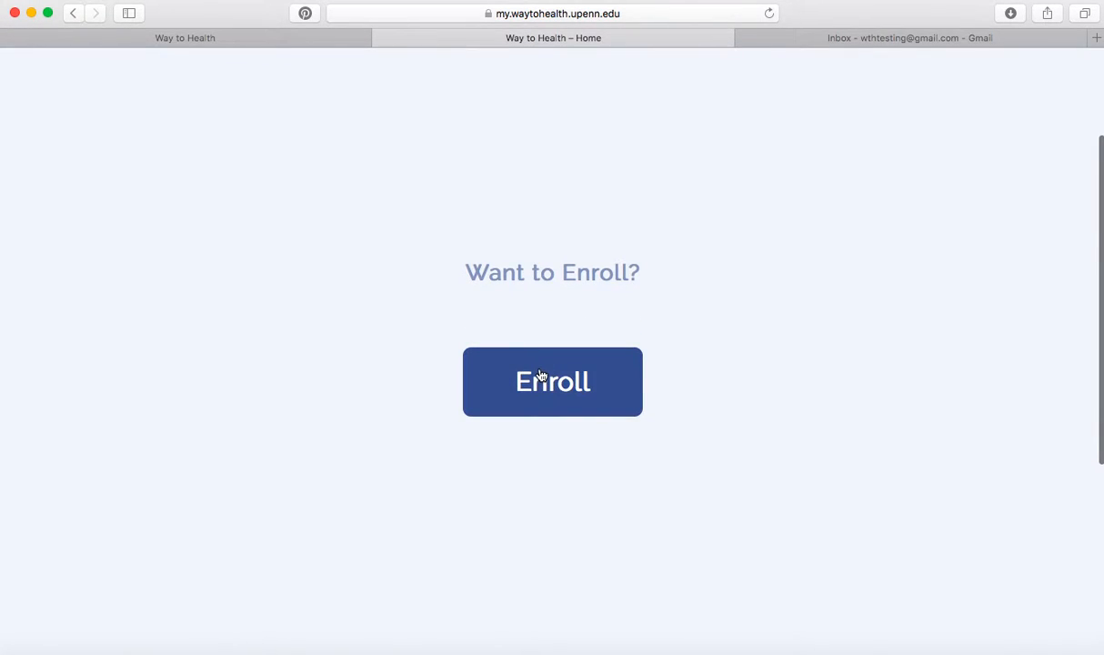
click(496, 149)
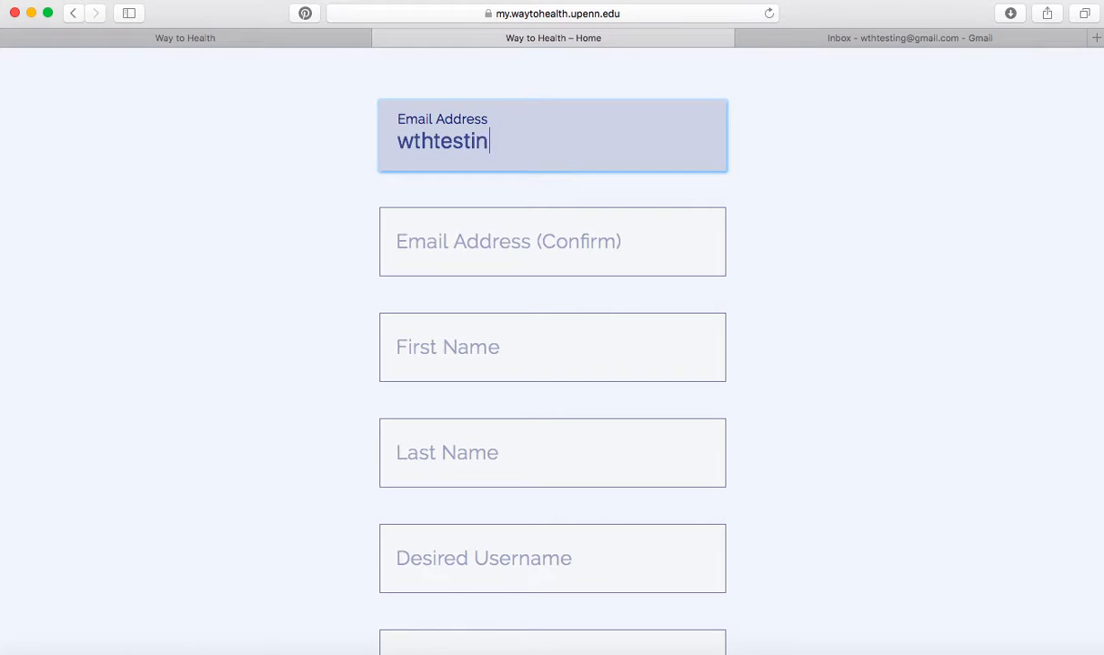
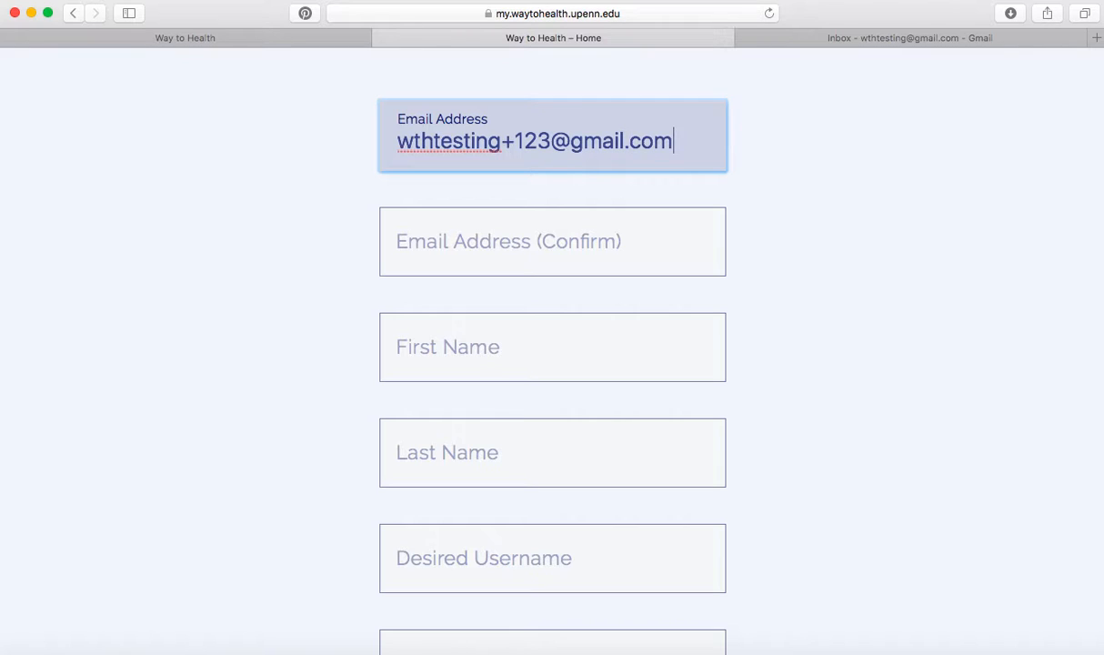
drag(677, 139, 378, 107)
key(super+c)
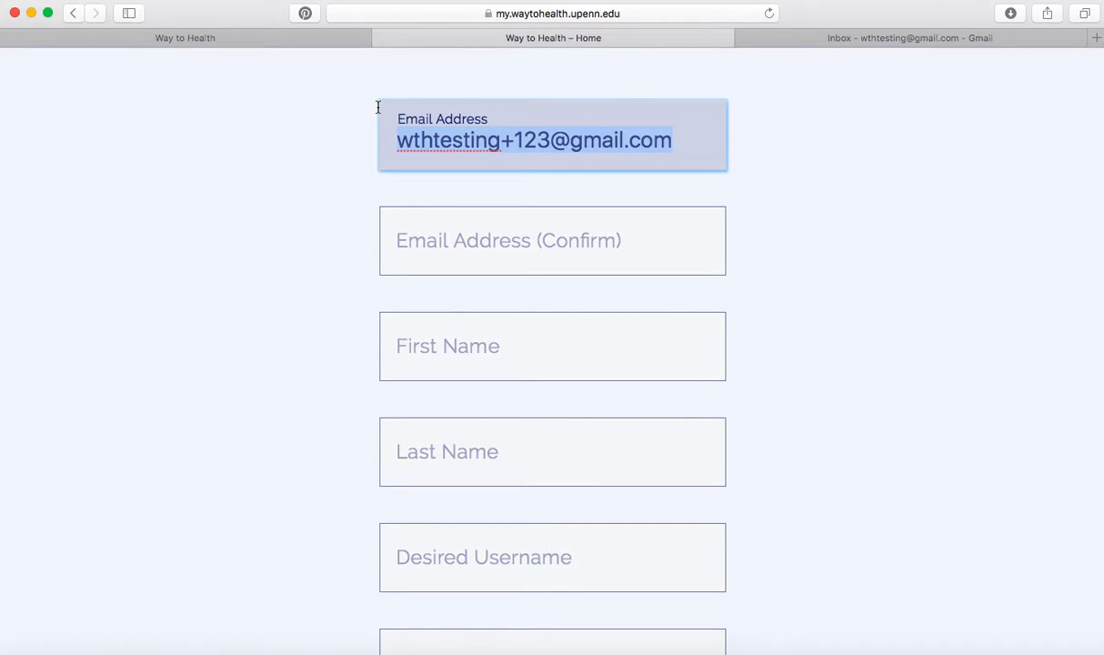
click(433, 258)
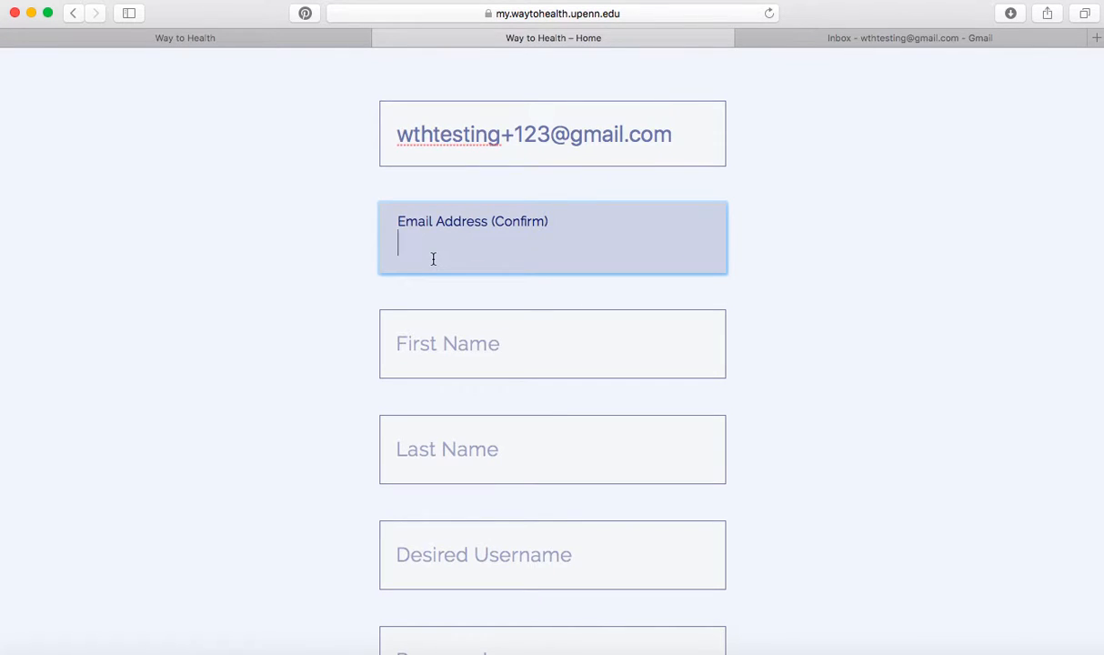
key(super+v)
Fill in first and last name, a username and the password twice, then submit.
click(480, 349)
text(demo)
key(Tab)
text(testing)
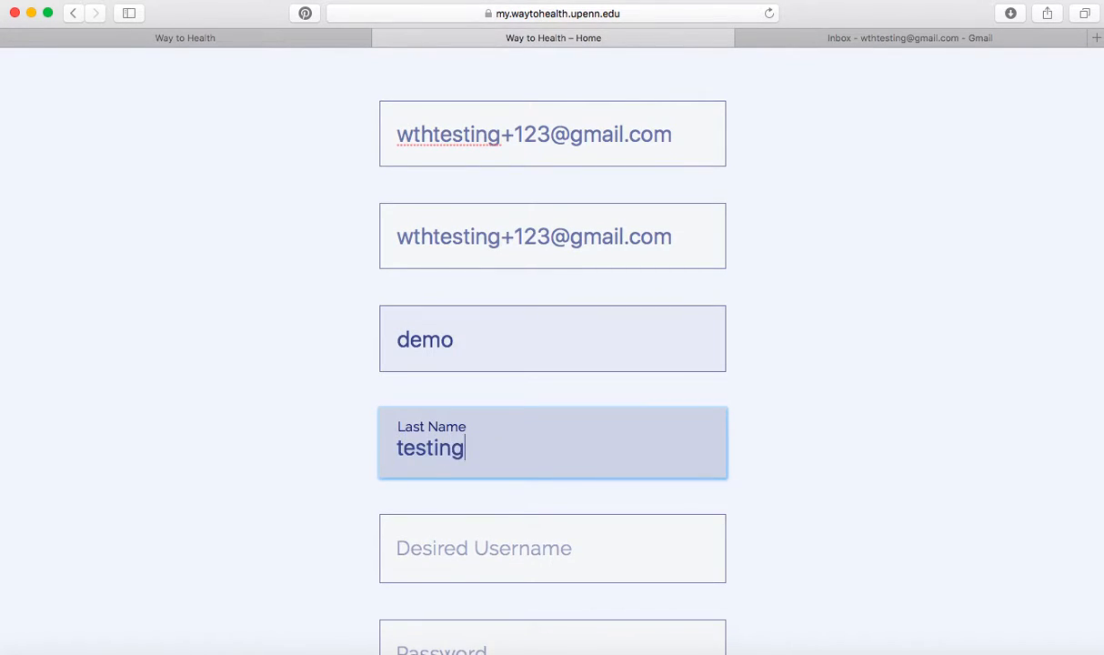
key(Tab)
text(demotest)
key(Tab)
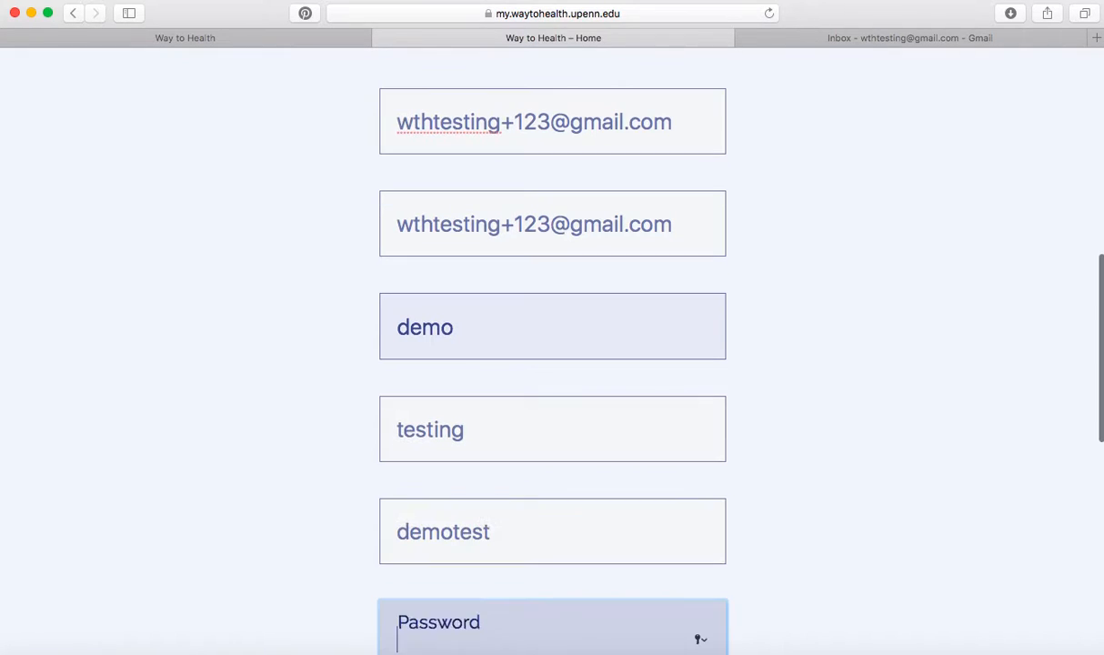
text(•••••••)
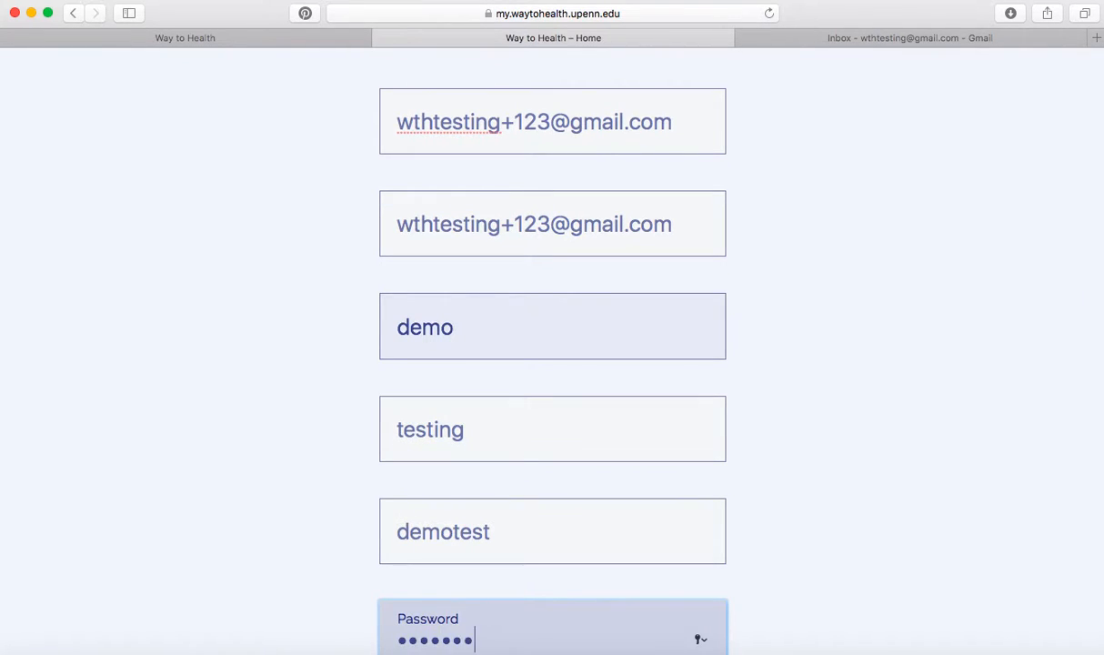
text(•)
key(Tab)
text(••••••••)
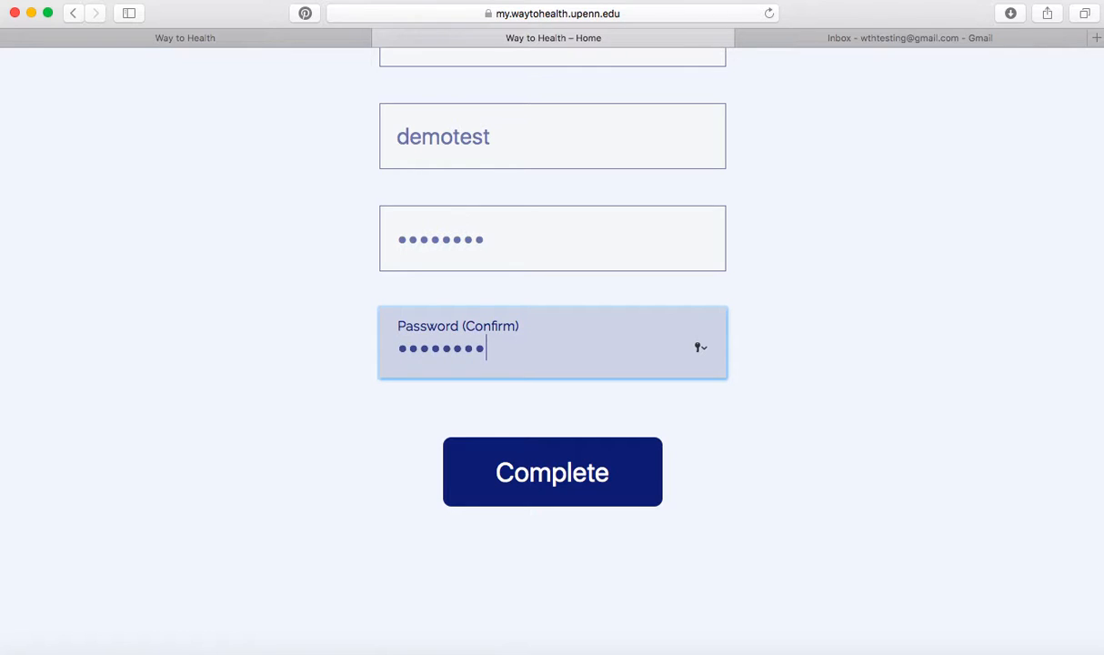
click(540, 484)
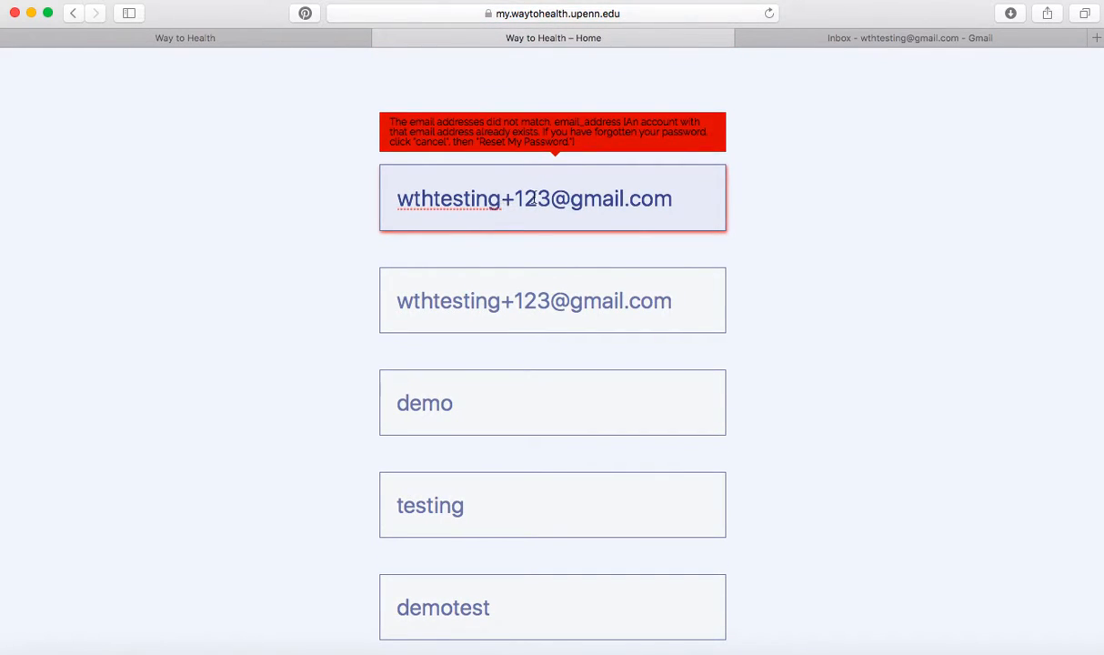
Change both e-mail fields to a new address and resubmit the sign-up form.
click(544, 201)
text(4)
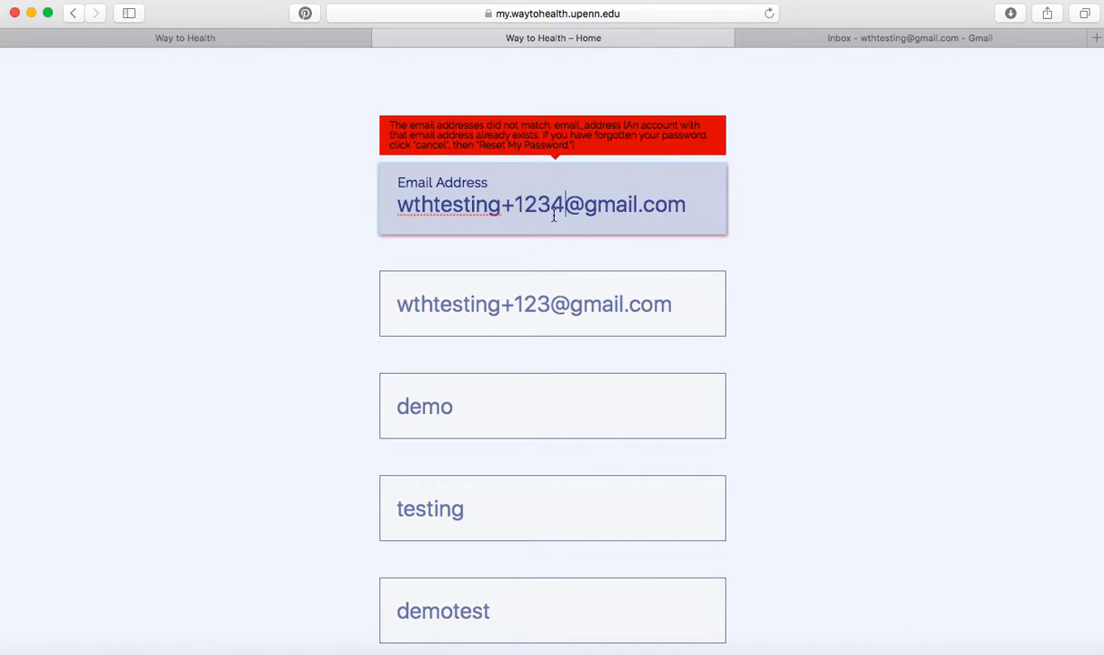
click(543, 300)
text(4)
click(752, 262)
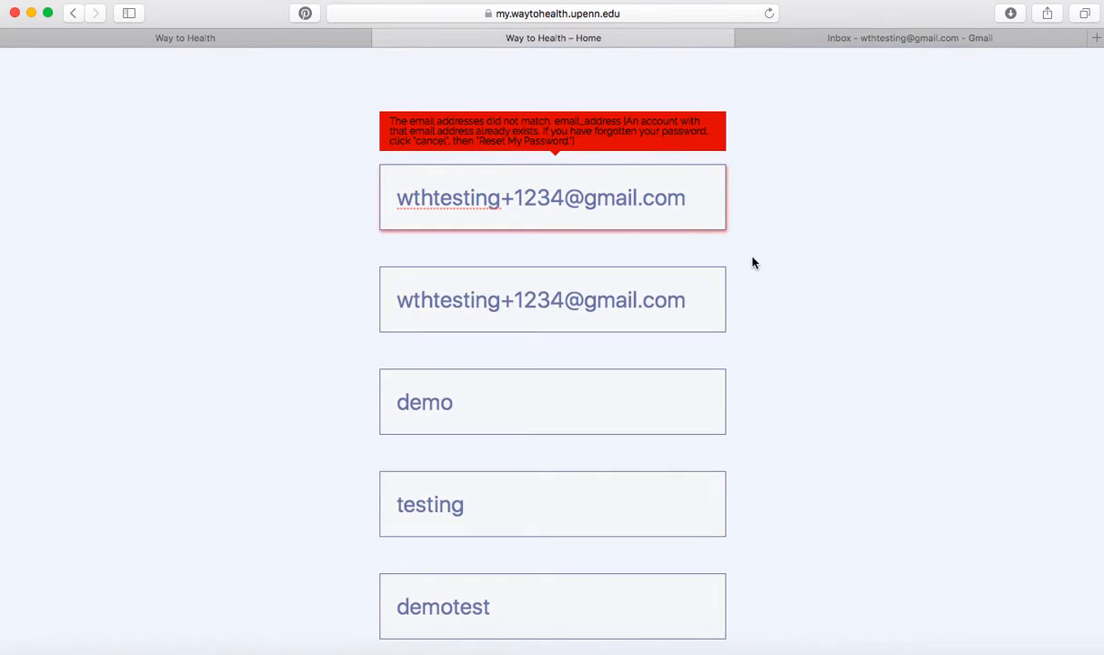
scroll(752, 263, down, 6)
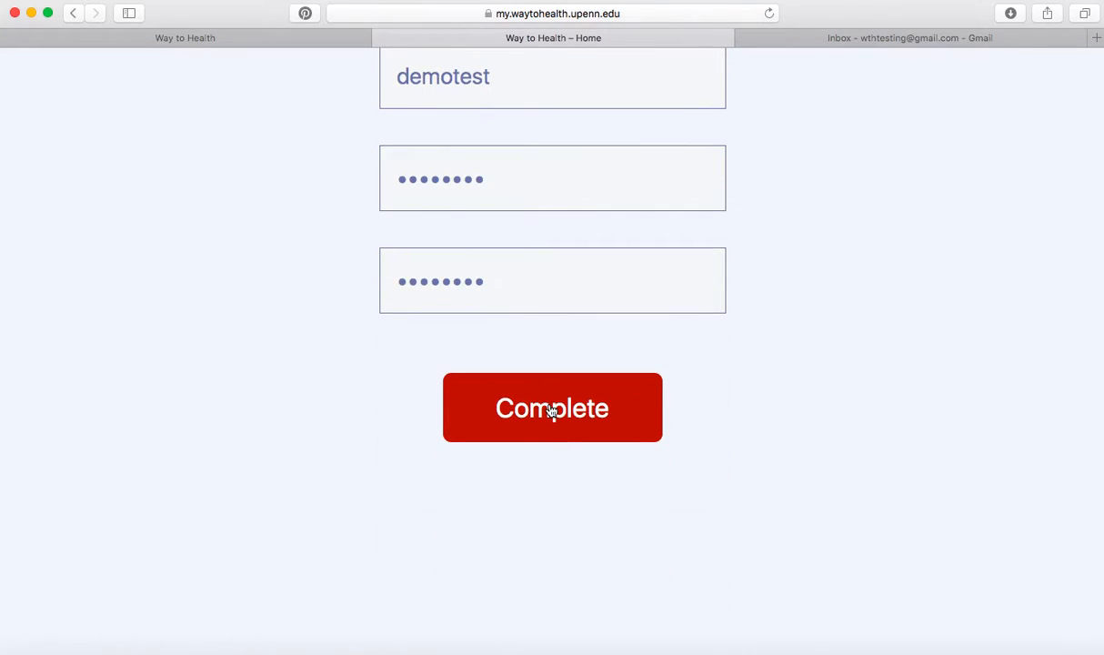
click(511, 408)
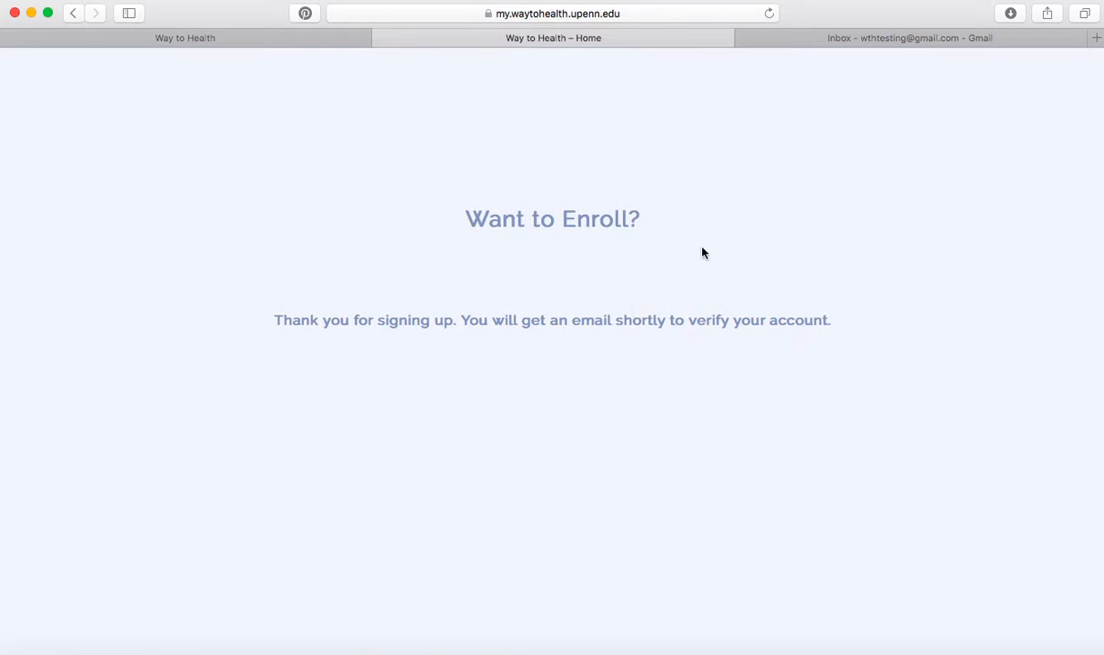
In Gmail, open the 'Please verify your account' message and follow its Verify Your Account link.
click(874, 40)
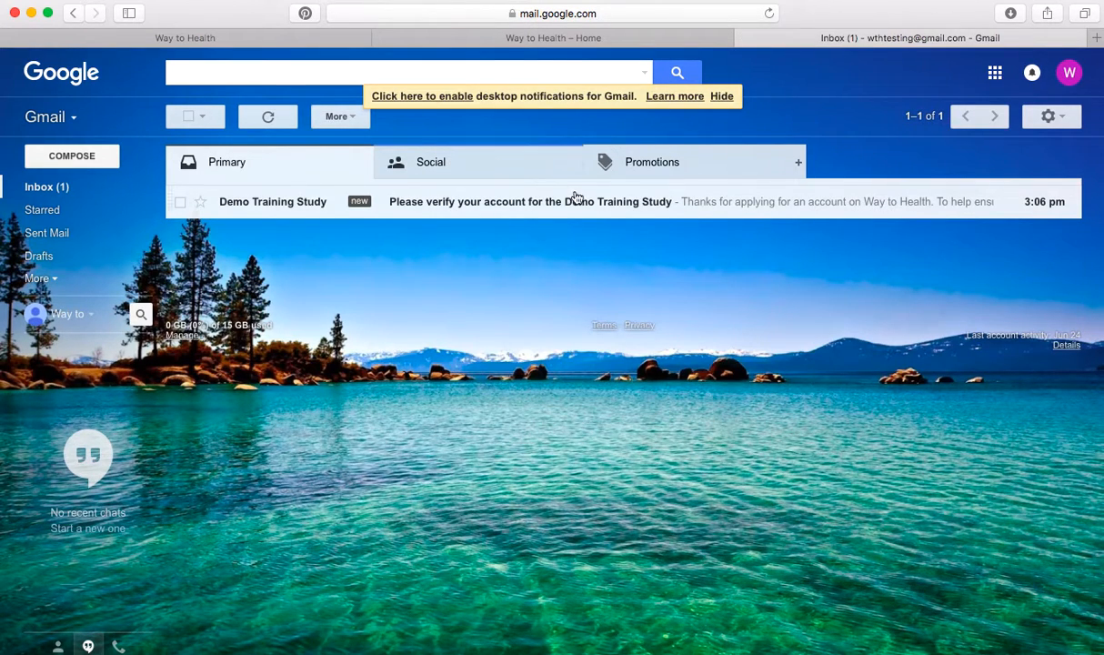
click(523, 207)
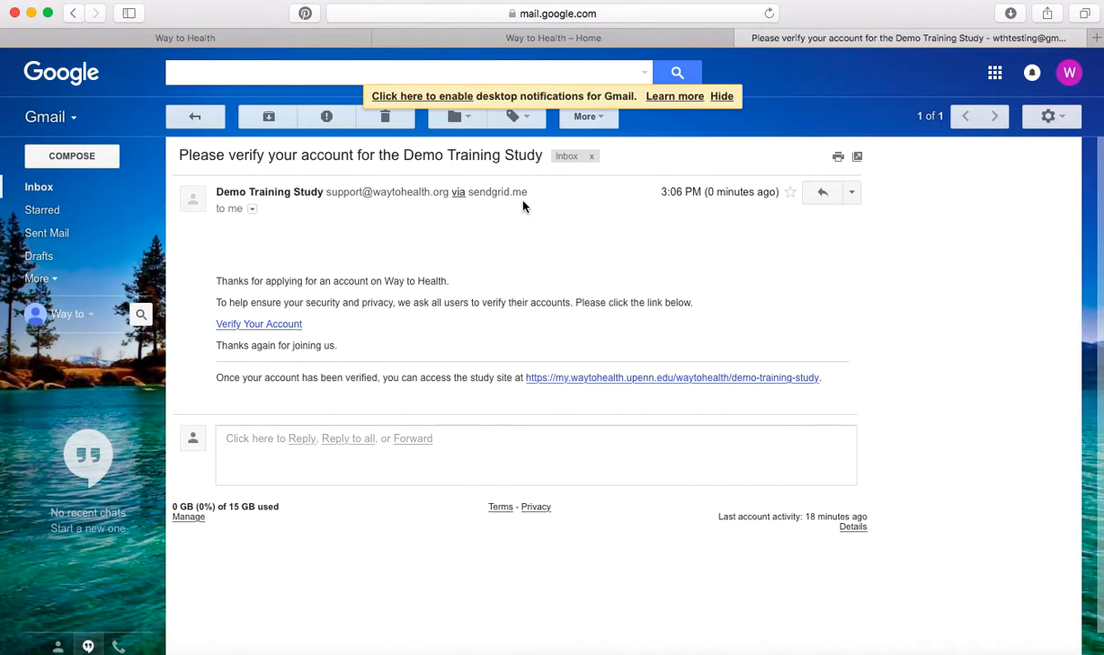
click(244, 332)
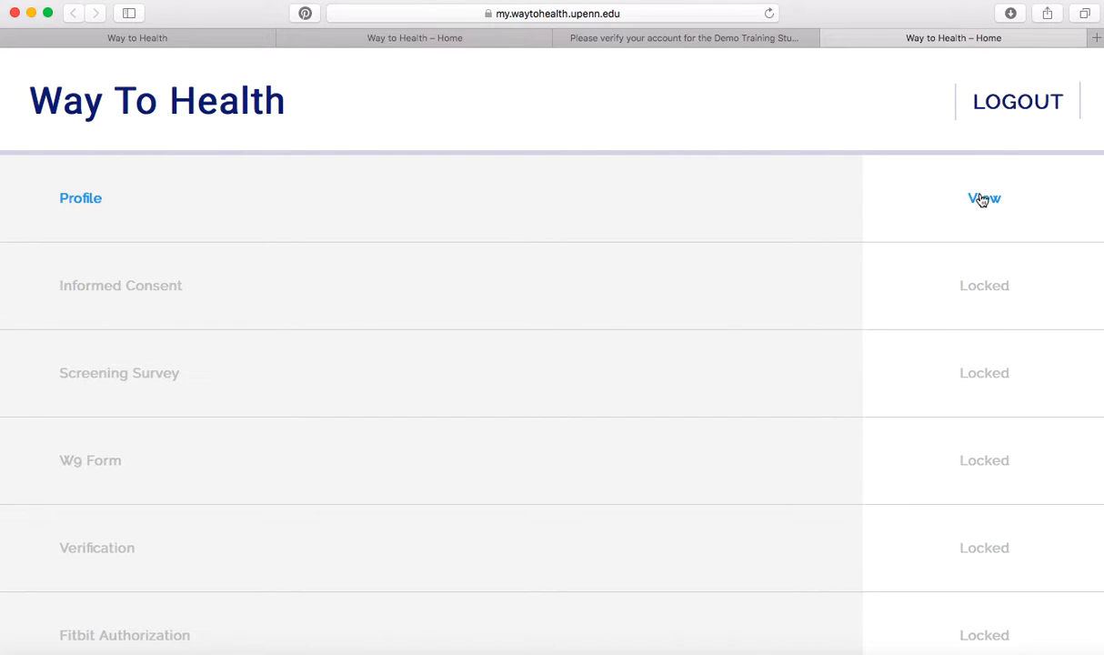
scroll(776, 190, down, 1)
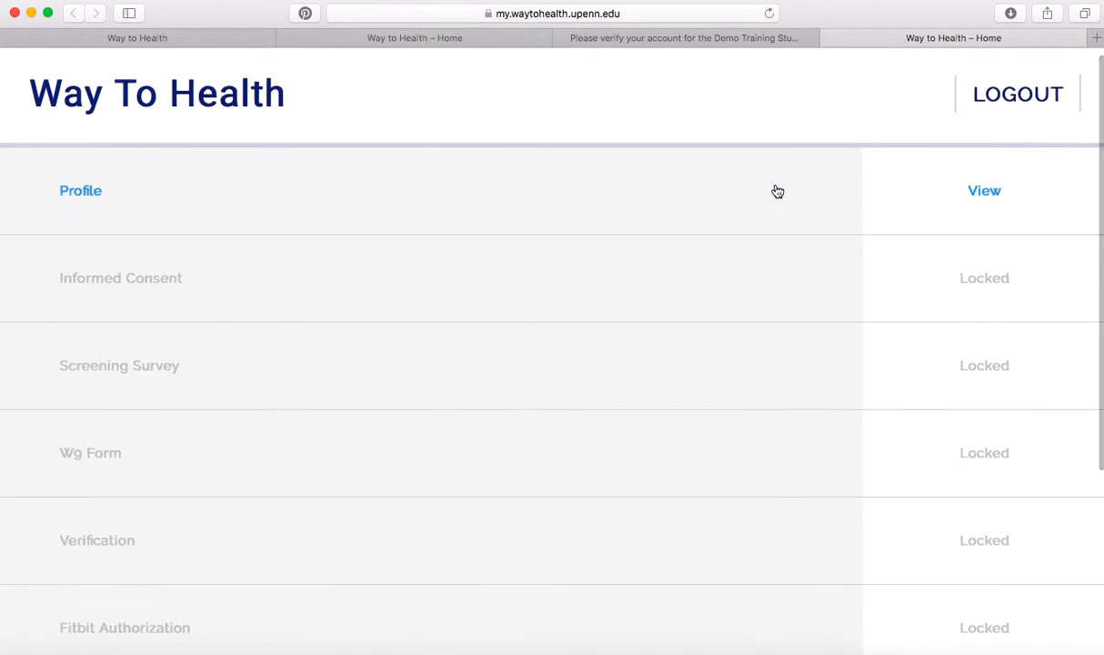
scroll(776, 190, down, 2)
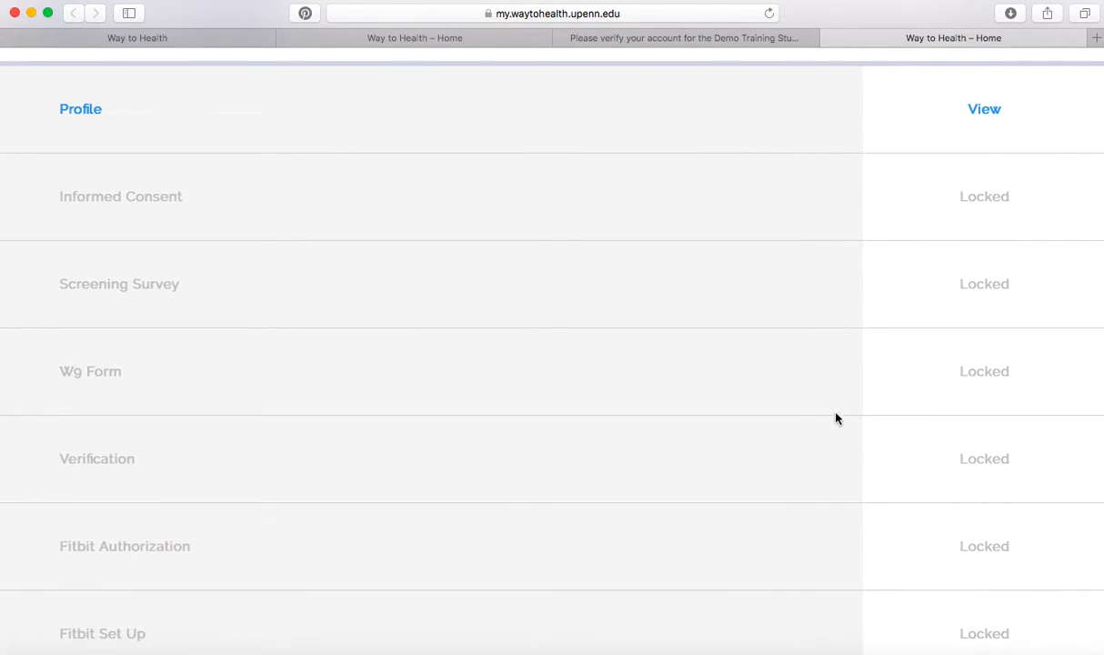
scroll(770, 326, down, 2)
scroll(769, 326, down, 2)
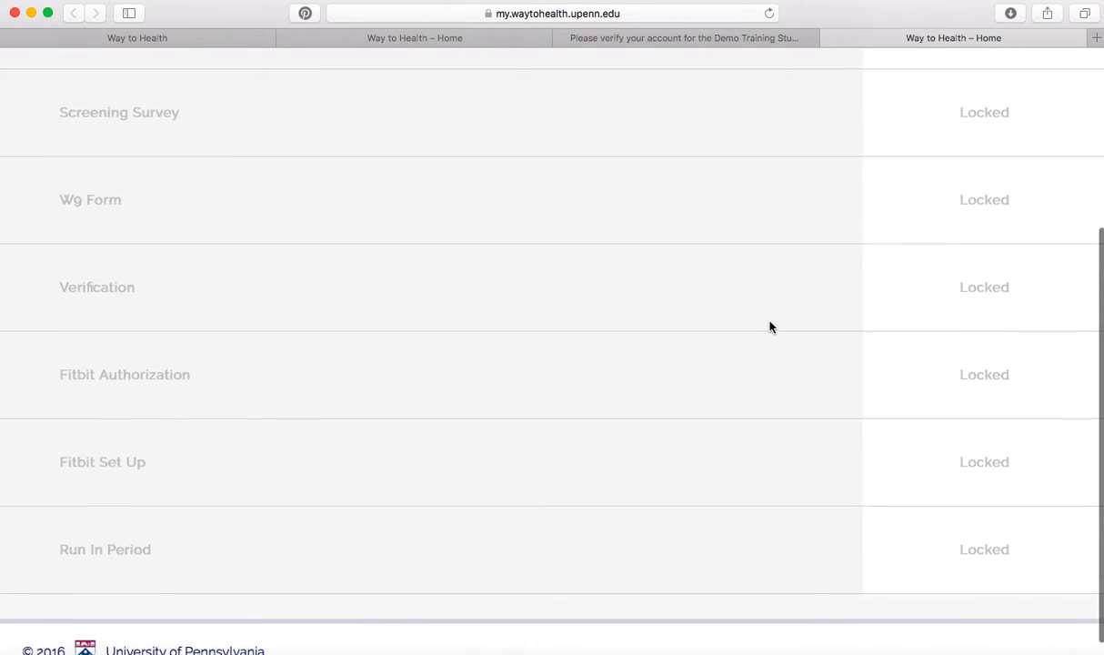
scroll(769, 326, up, 4)
scroll(769, 326, up, 2)
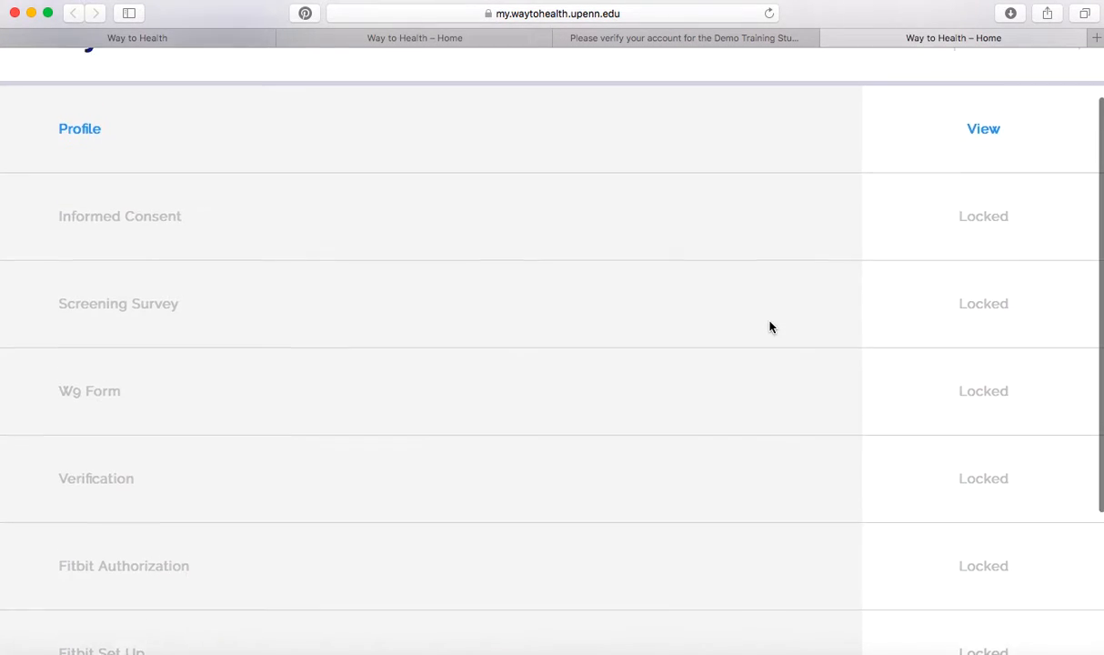
scroll(313, 241, down, 5)
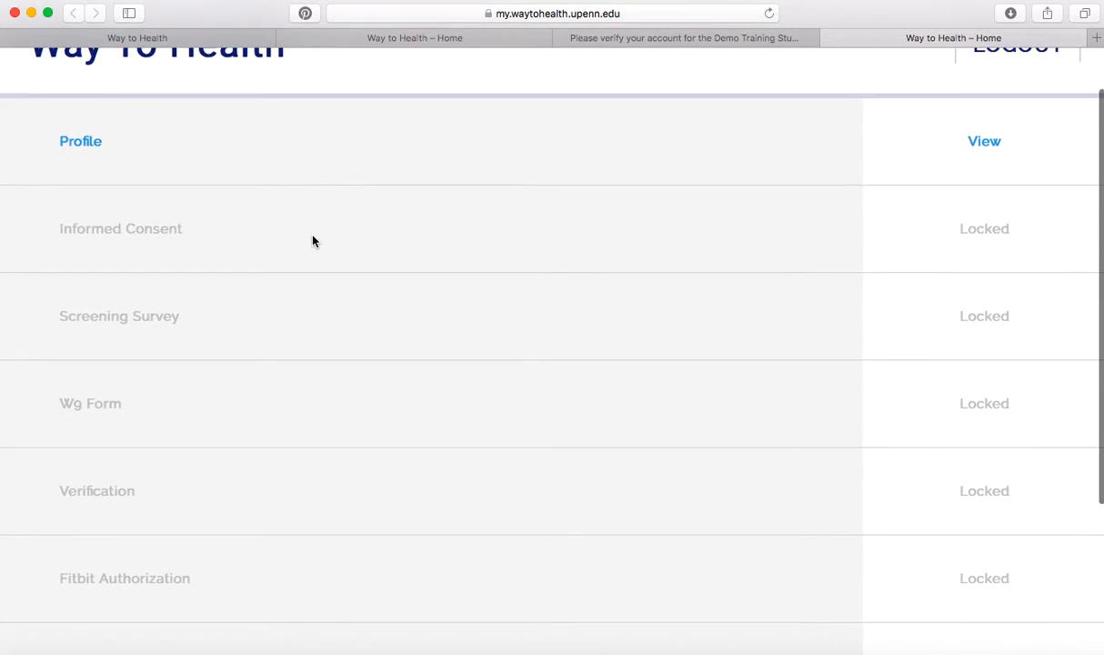
scroll(312, 241, up, 4)
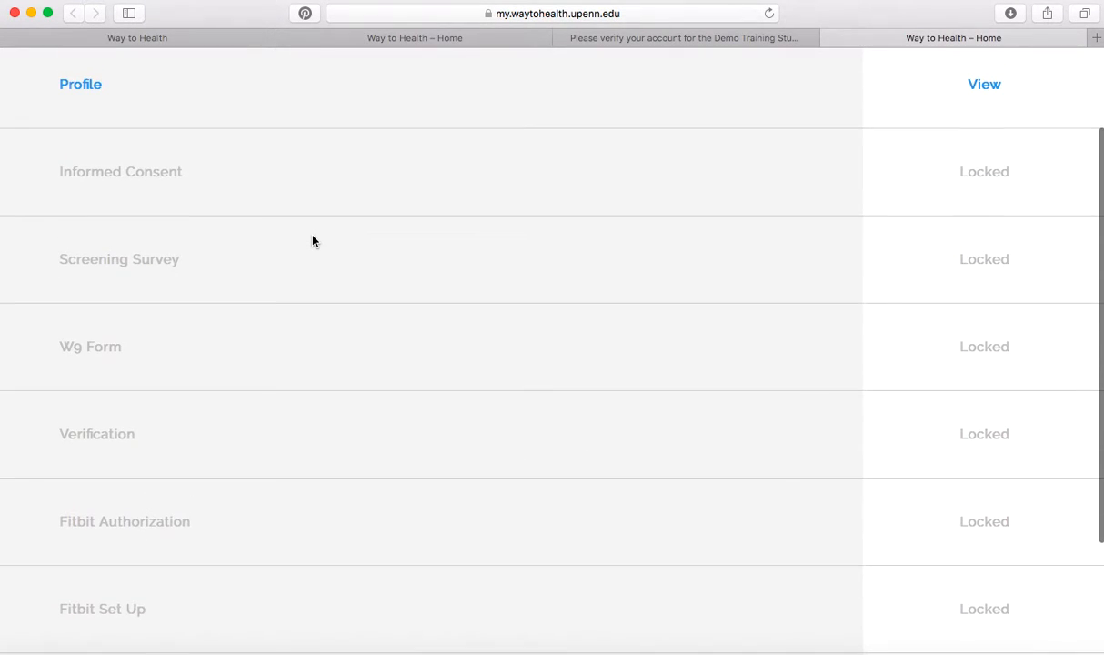
scroll(312, 241, up, 2)
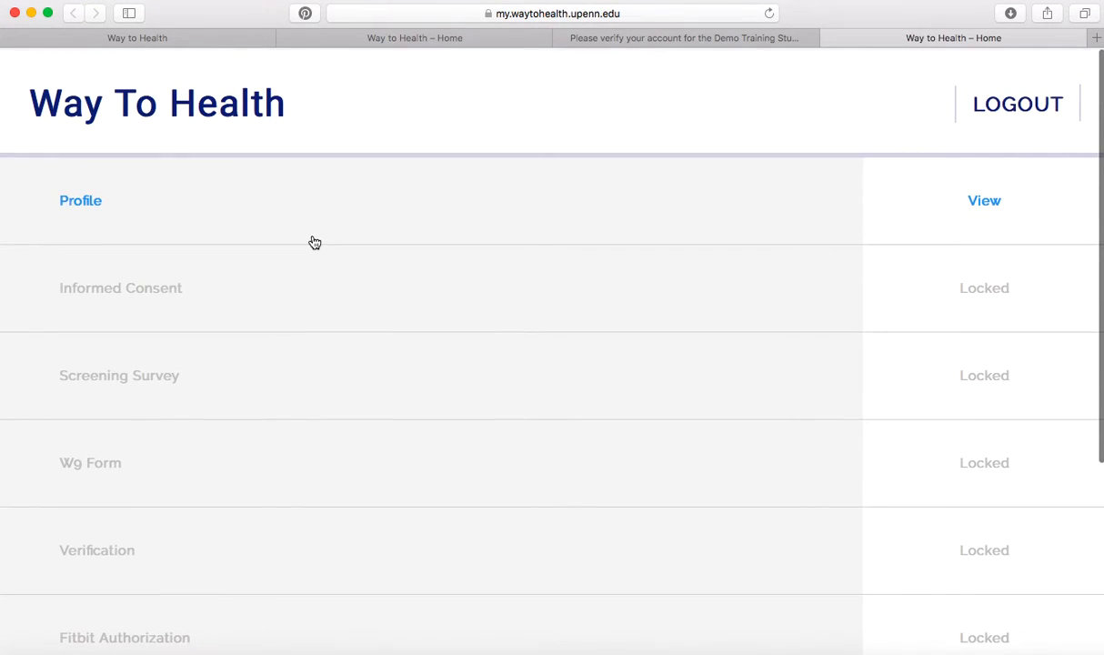